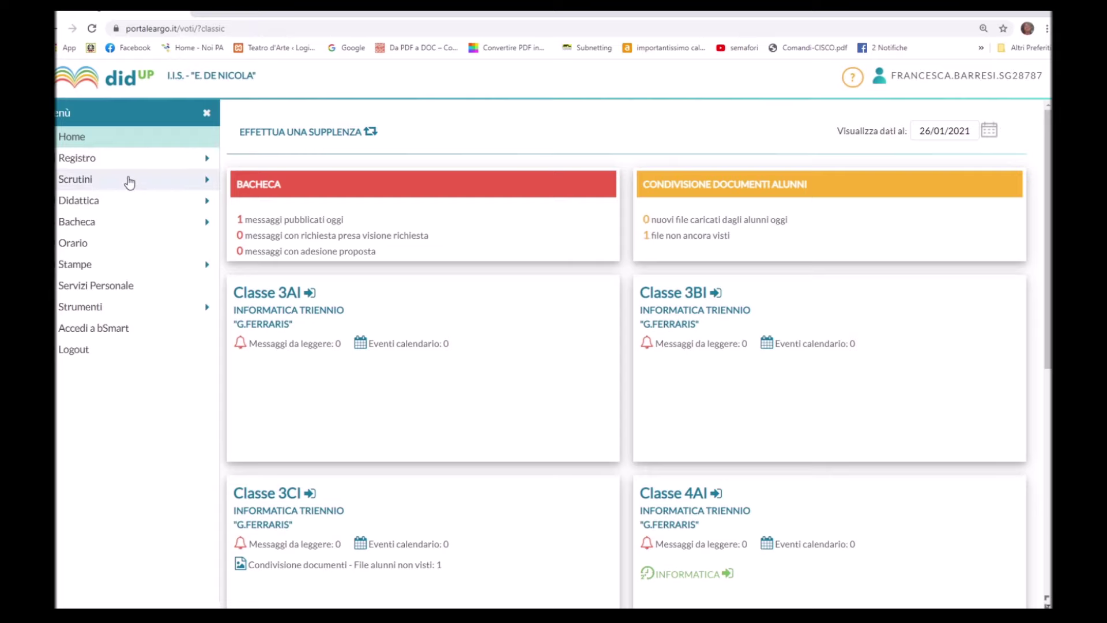
# Open the Caricamento voti board of class 3AI "G.FERRARIS" for PRIMO QUADRIMESTRE with Voti e Assenze.
pyautogui.click(133, 183)
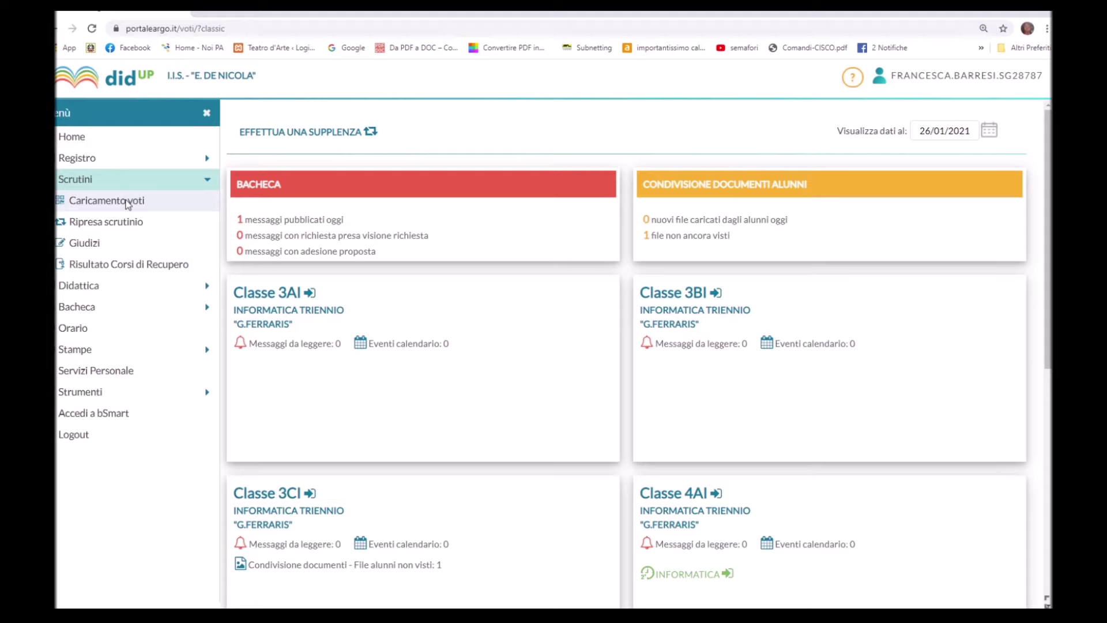
pyautogui.click(127, 203)
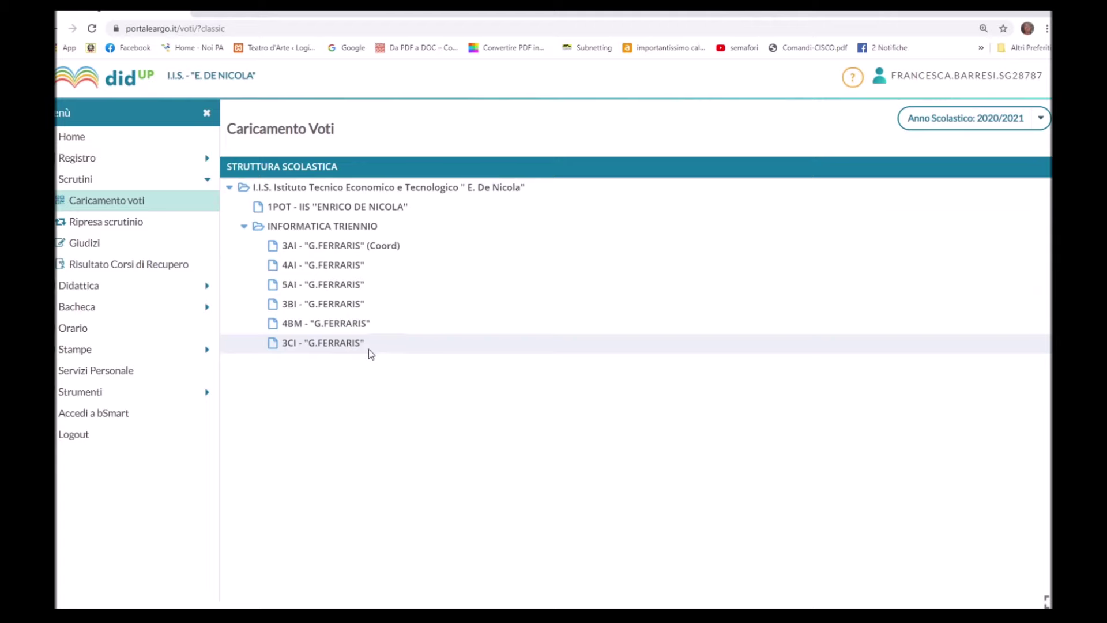
pyautogui.click(337, 246)
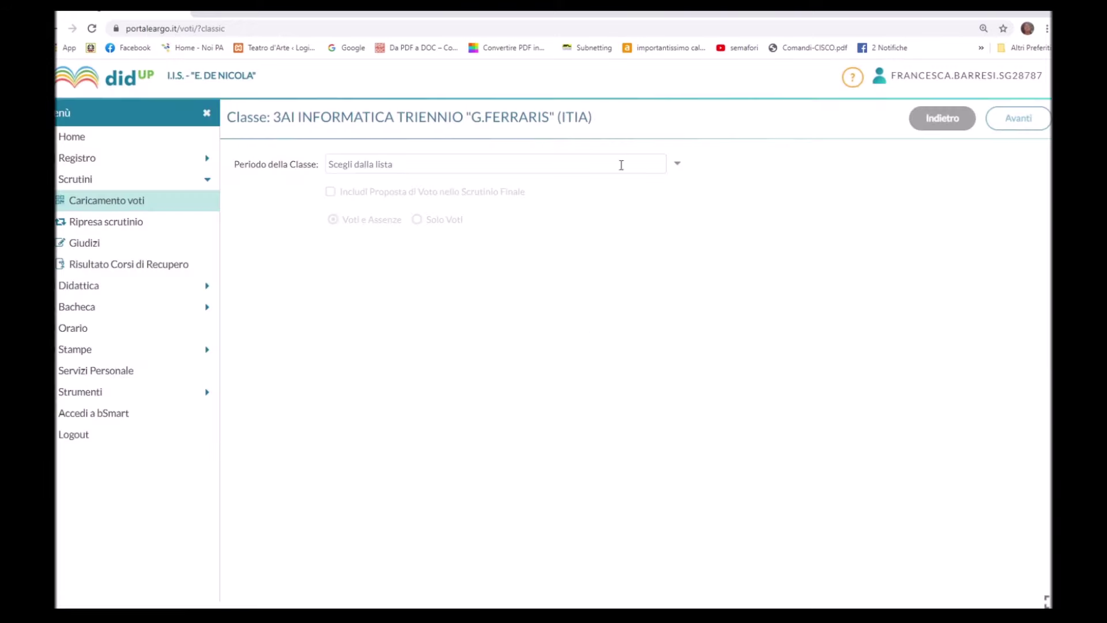
pyautogui.click(677, 166)
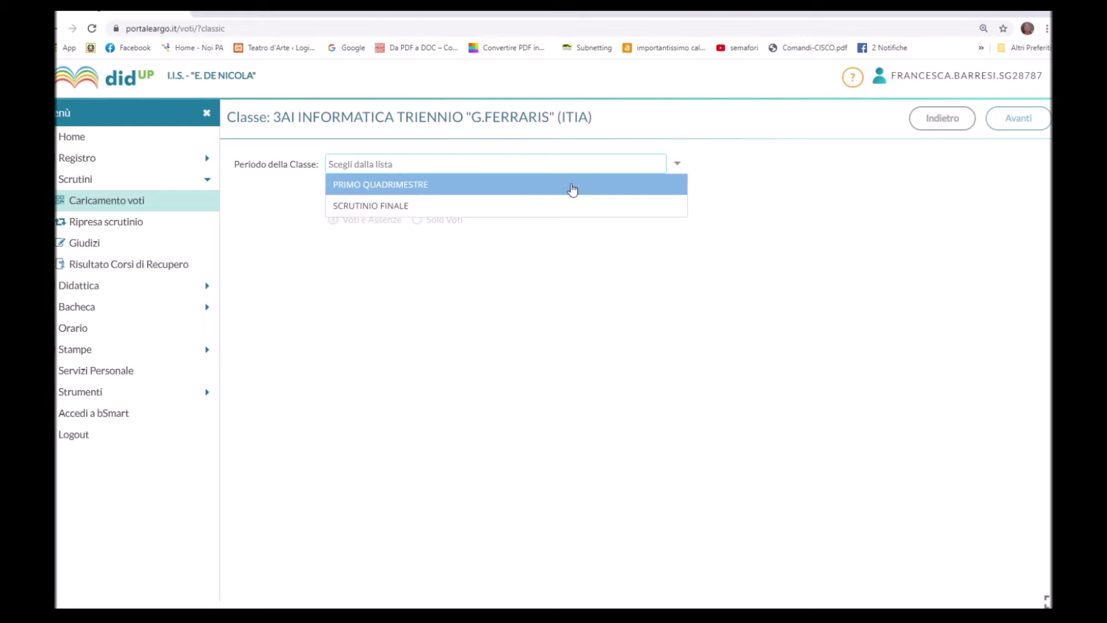
pyautogui.click(572, 185)
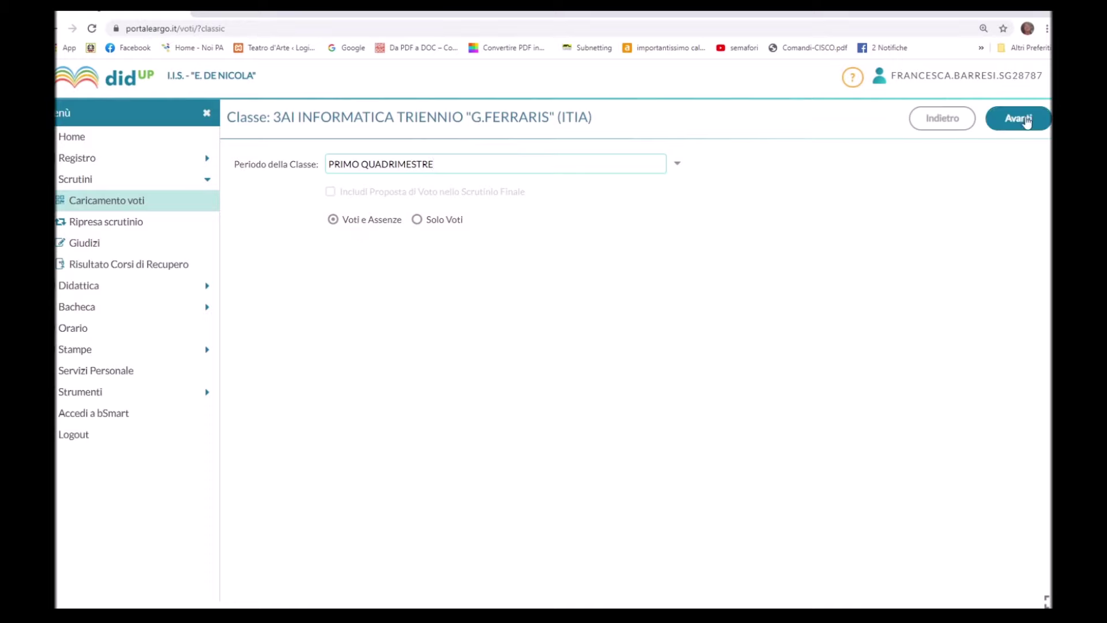
pyautogui.click(1026, 121)
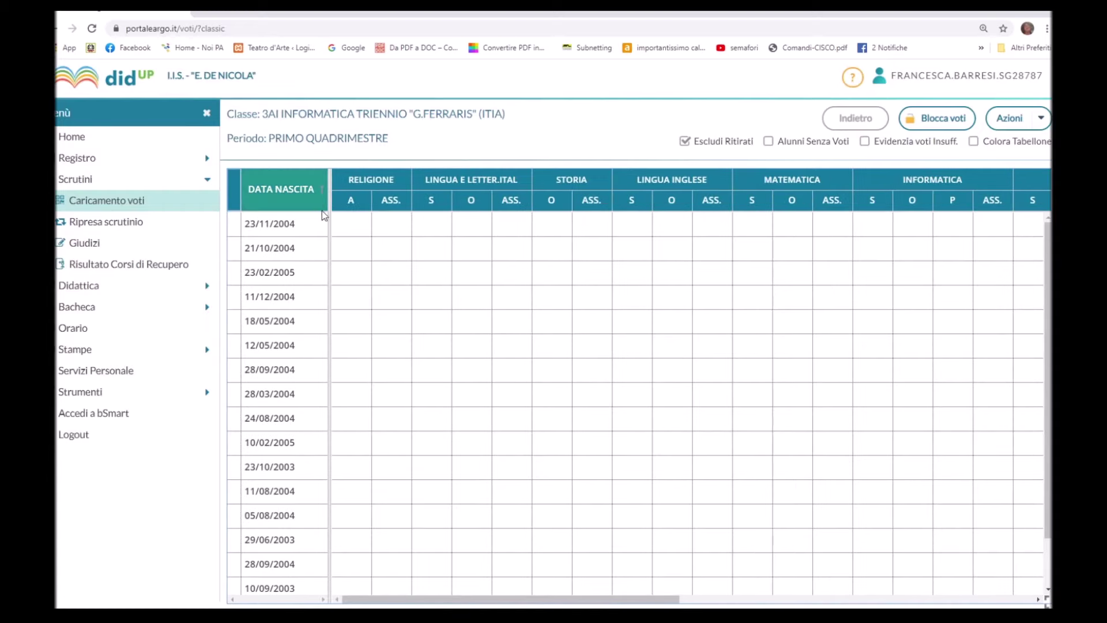
# Widen the collapsed student column slightly and narrow the Religione, Lingua e Letter.Ital, Storia and Lingua Inglese columns of the board.
pyautogui.moveTo(241, 193); pyautogui.dragTo(261, 192)
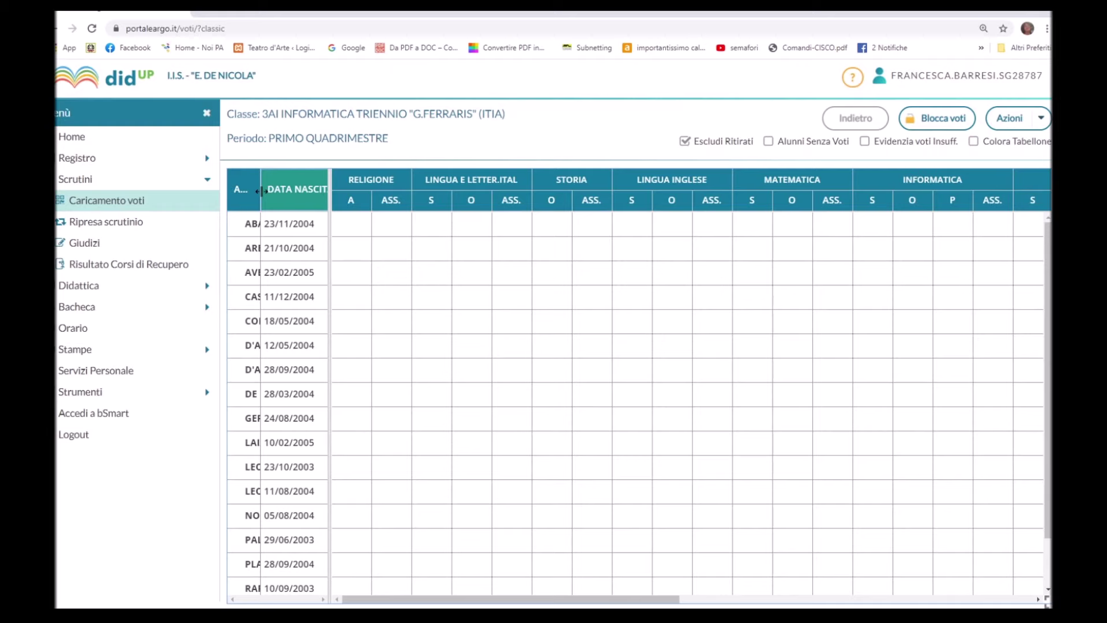
pyautogui.moveTo(260, 191)
pyautogui.mouseDown()
pyautogui.moveTo(321, 194)
pyautogui.moveTo(258, 203)
pyautogui.mouseUp()
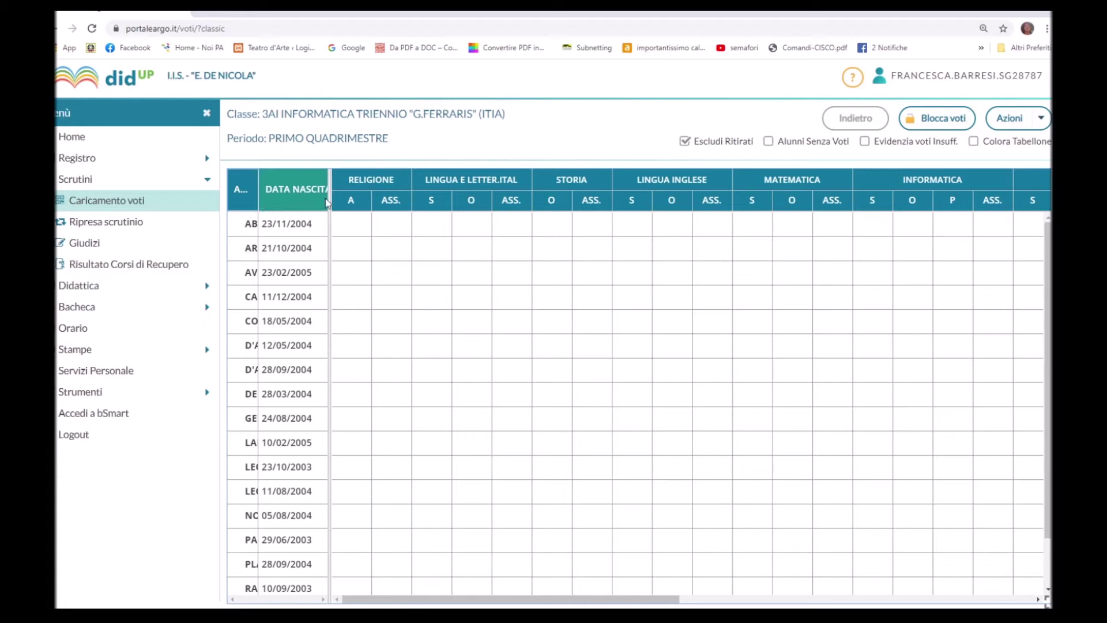
pyautogui.moveTo(327, 200); pyautogui.dragTo(258, 203)
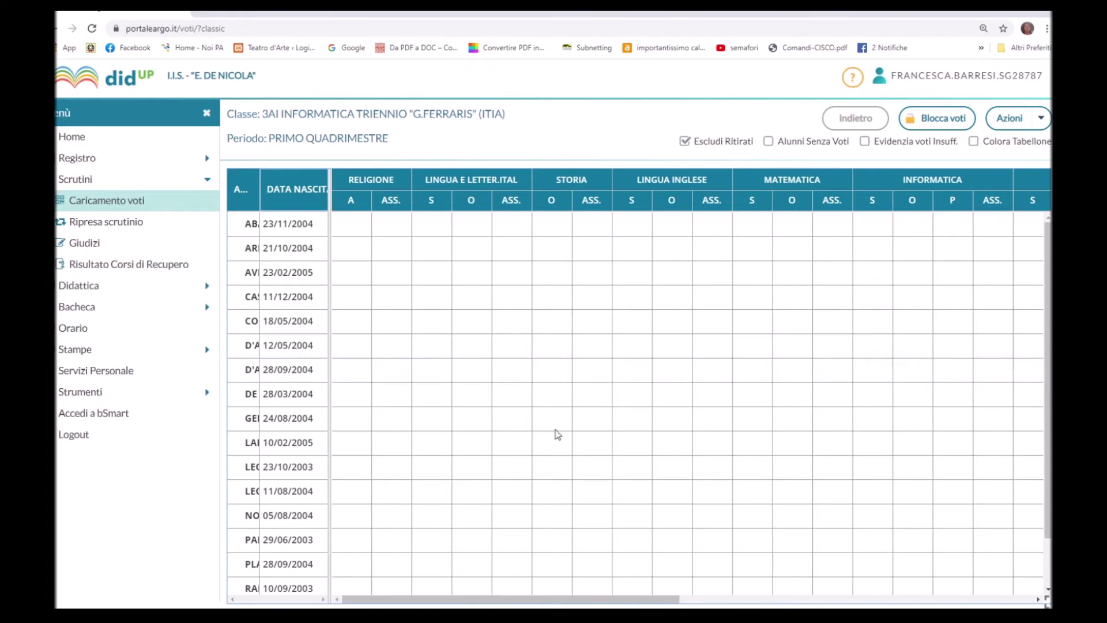
pyautogui.moveTo(412, 179); pyautogui.dragTo(405, 177)
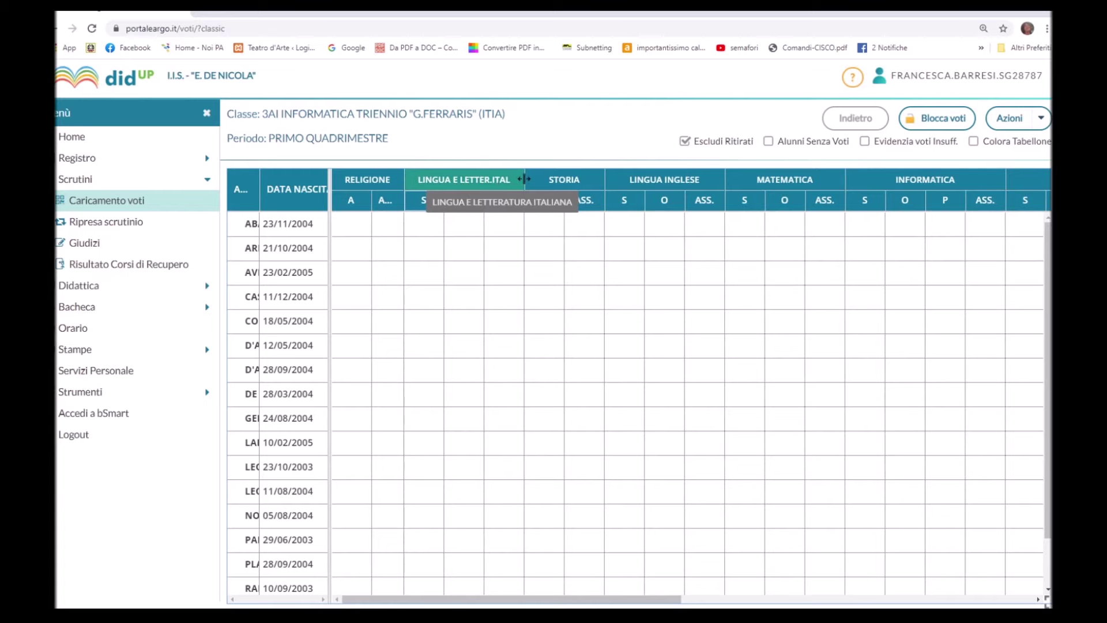
pyautogui.moveTo(524, 179); pyautogui.dragTo(511, 179)
pyautogui.moveTo(591, 179); pyautogui.dragTo(583, 178)
pyautogui.moveTo(703, 178); pyautogui.dragTo(654, 204)
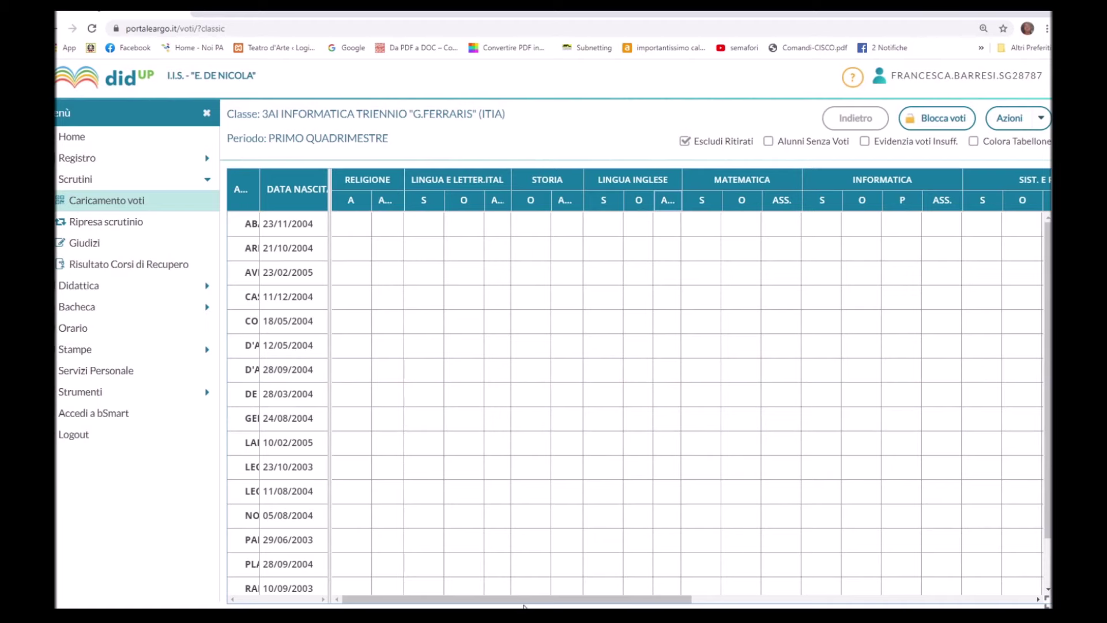
# Open the Lingua Inglese mark entry and give the first student written mark 5, oral mark 6 and 0 absences.
pyautogui.moveTo(526, 602); pyautogui.dragTo(852, 521)
pyautogui.scroll(-2, 834, 461)
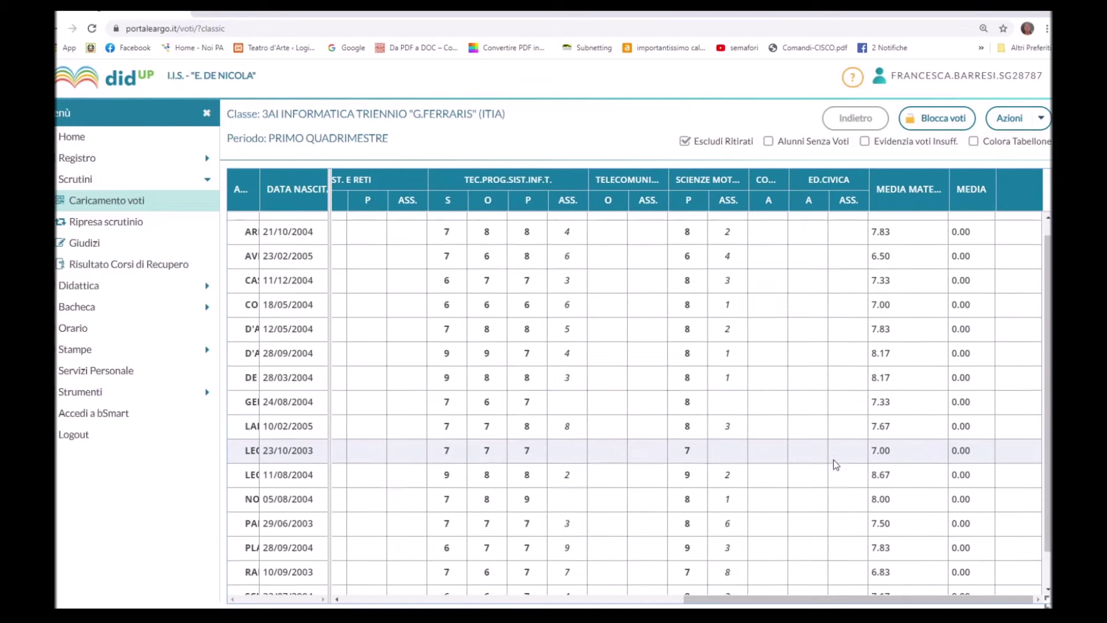
pyautogui.scroll(2, 748, 482)
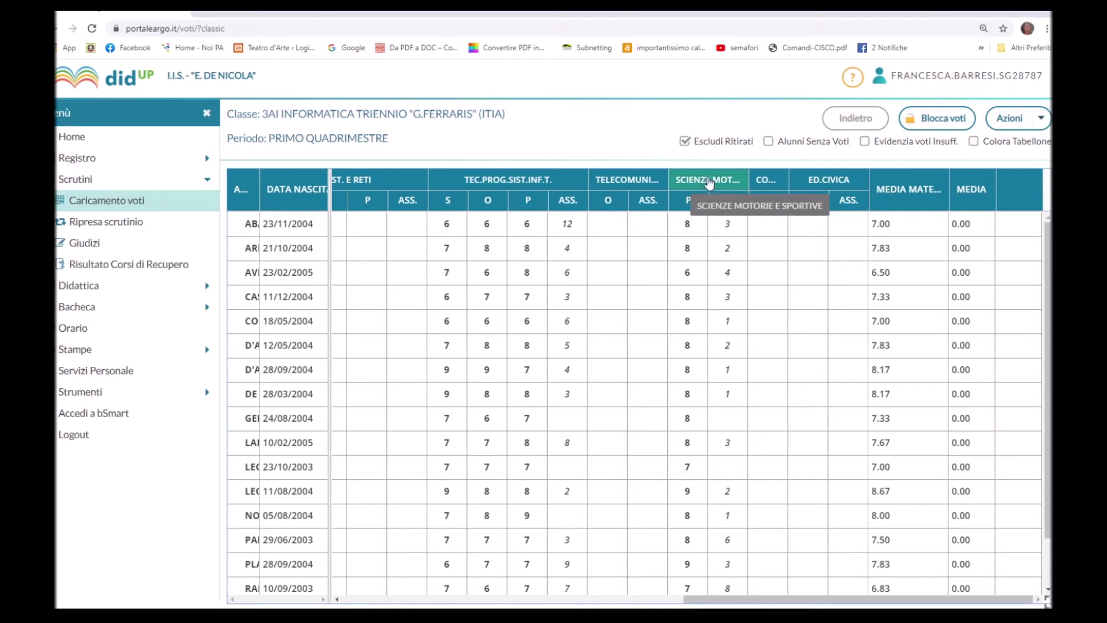
pyautogui.moveTo(718, 598); pyautogui.dragTo(375, 602)
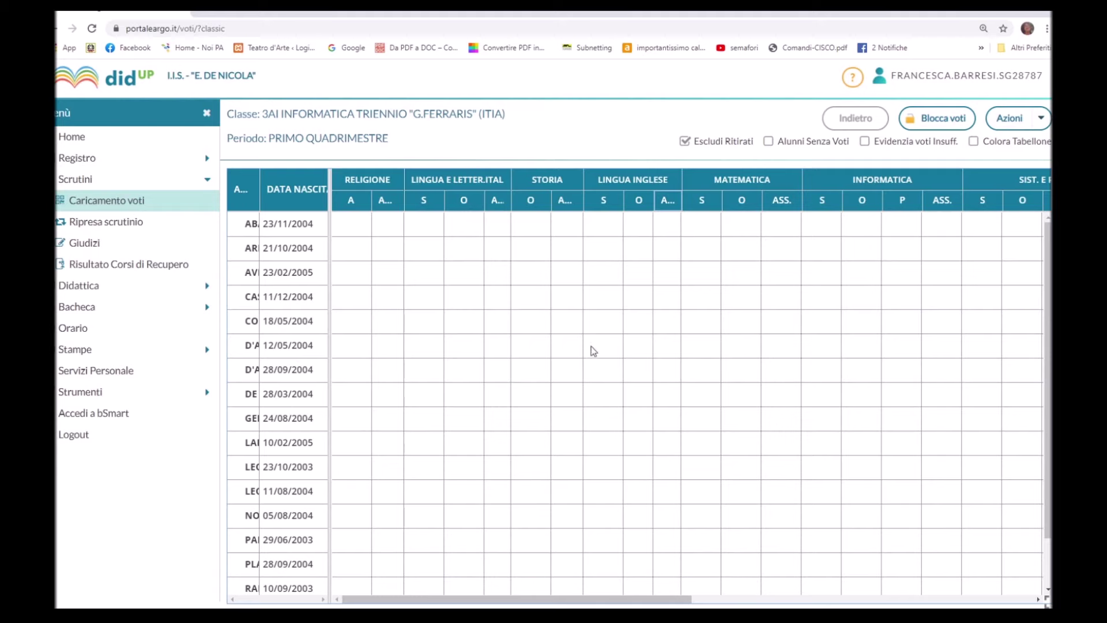
pyautogui.click(614, 183)
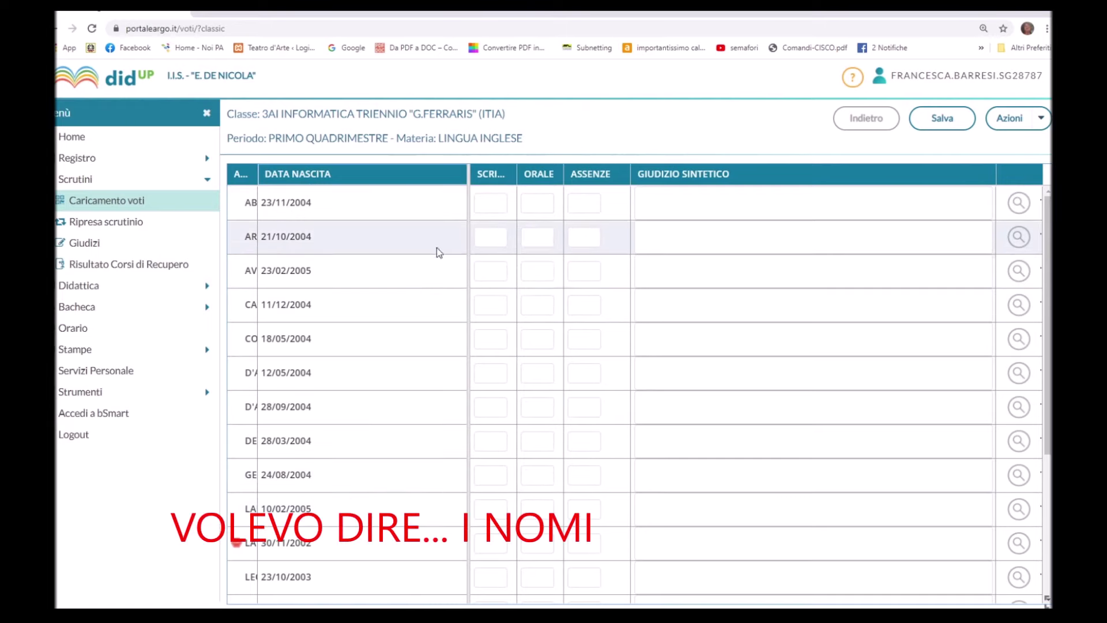
pyautogui.click(496, 206)
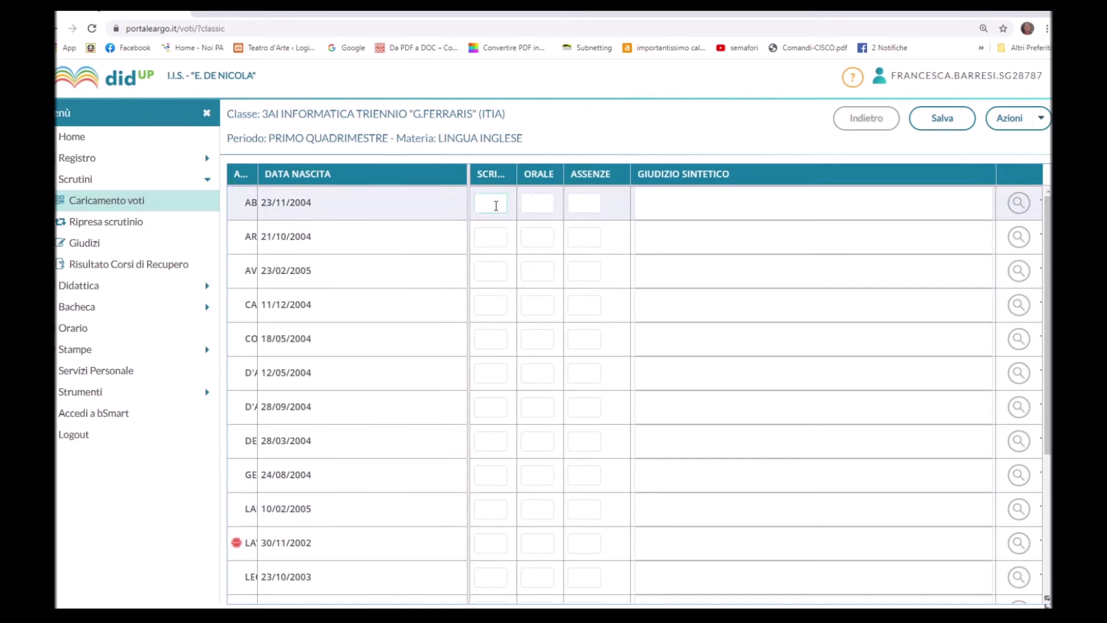
pyautogui.write('5')
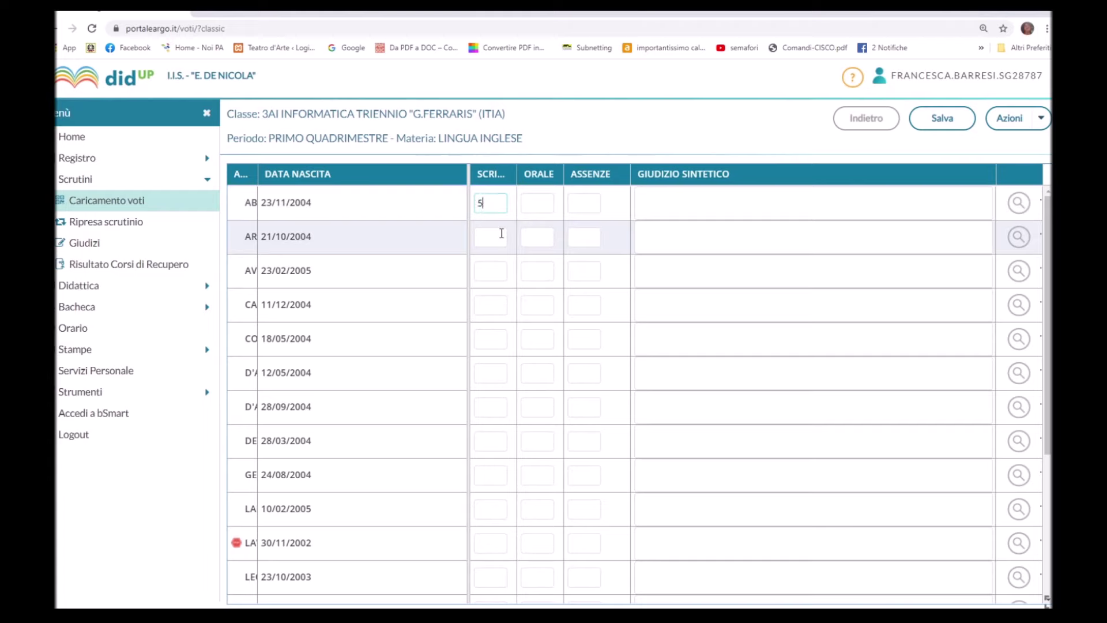
pyautogui.write('6')
pyautogui.write('0')
# Give the second student written mark 7, oral mark 7 and 2 absences, and return to the class board without saving.
pyautogui.click(499, 236)
pyautogui.write('7')
pyautogui.press('Tab')
pyautogui.write('7')
pyautogui.press('Tab')
pyautogui.write('2')
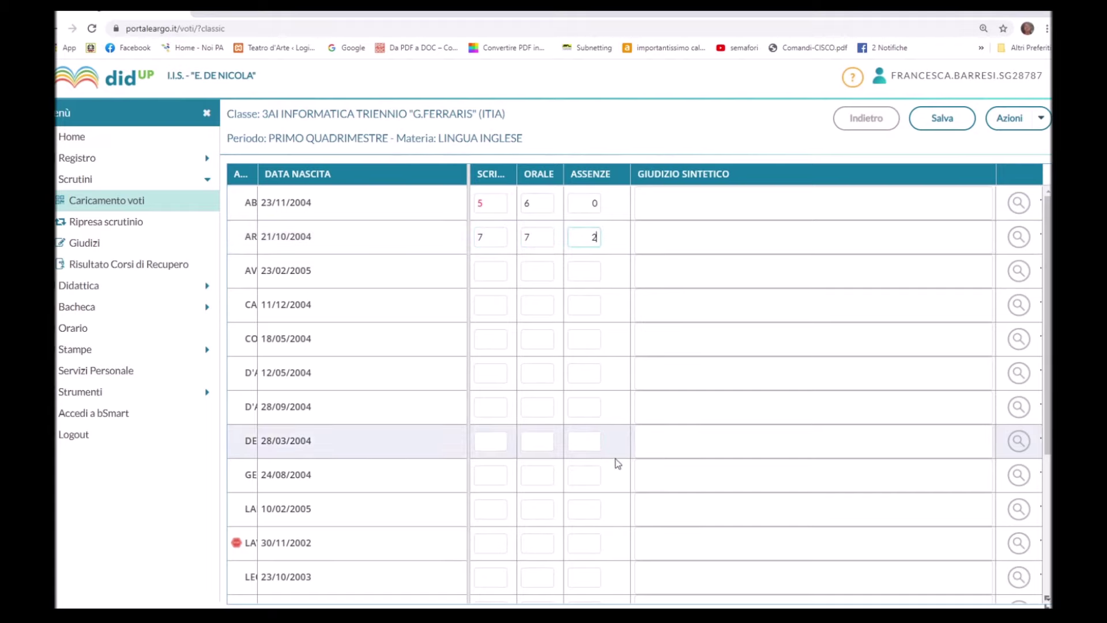
pyautogui.scroll(-4, 615, 464)
pyautogui.scroll(4, 581, 409)
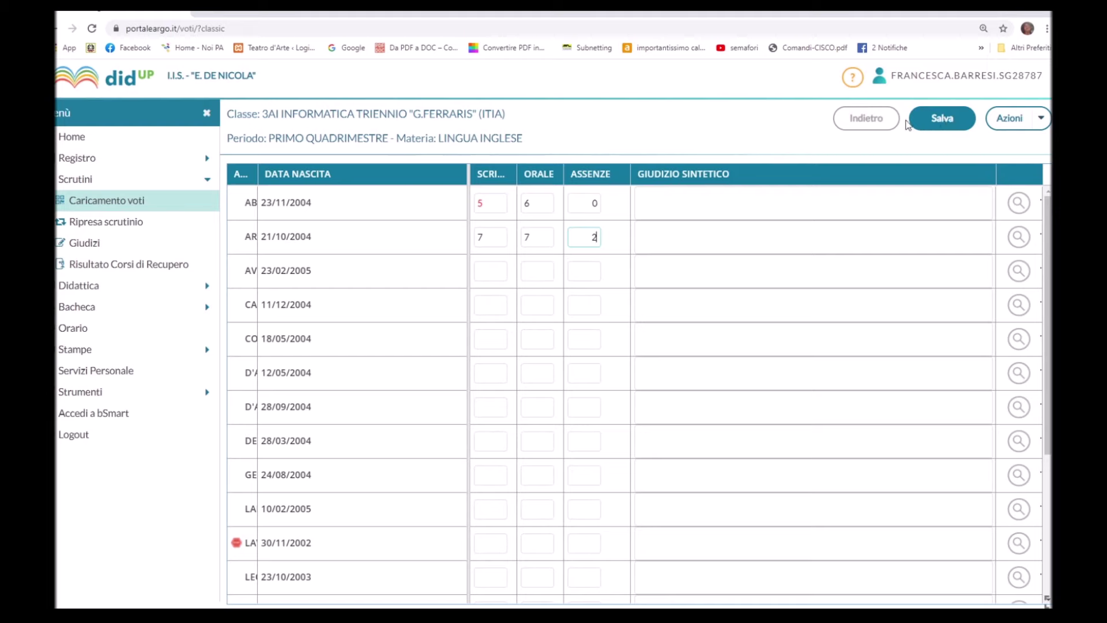
pyautogui.click(861, 125)
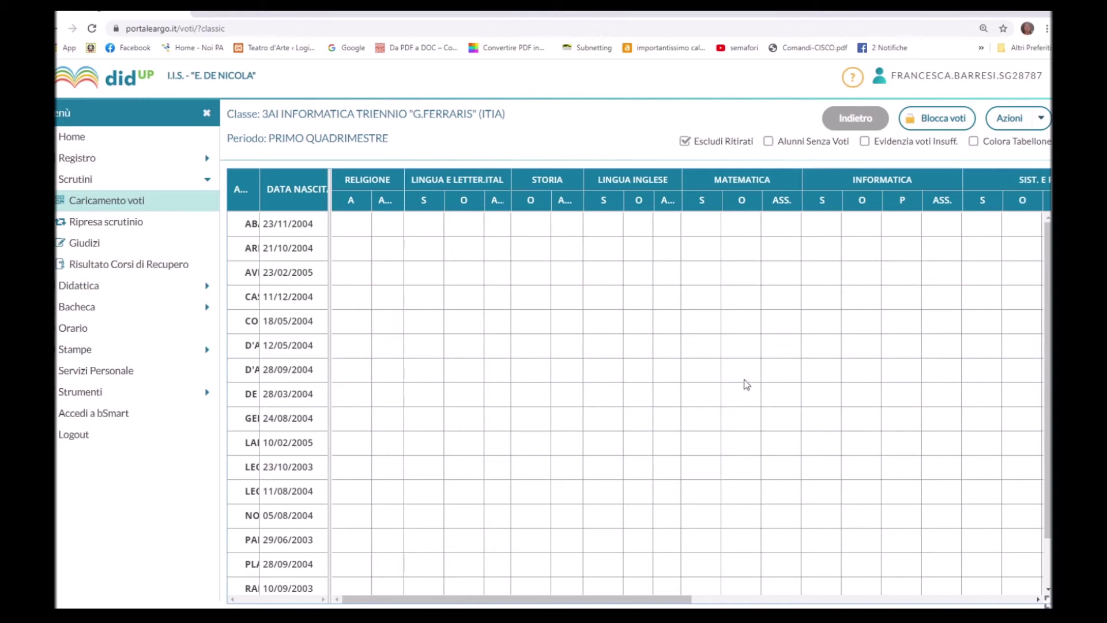
# Try the Alunni Senza Voti filter and the Colora Tabellone option, switching both back off, and enable Evidenzia voti Insuff.
pyautogui.moveTo(611, 599); pyautogui.dragTo(961, 591)
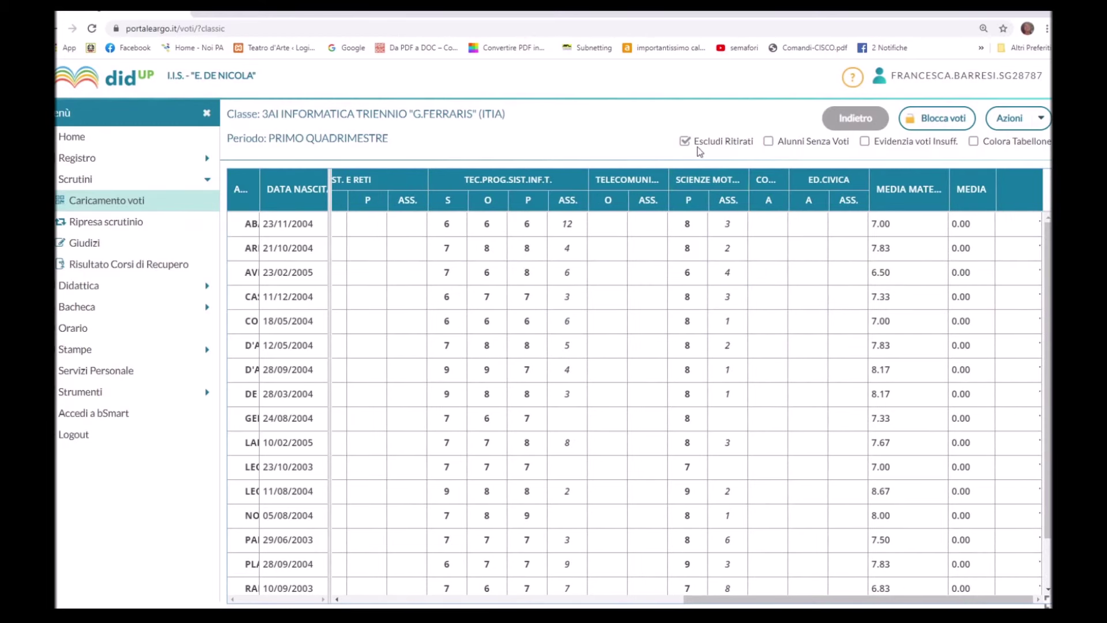
pyautogui.click(769, 141)
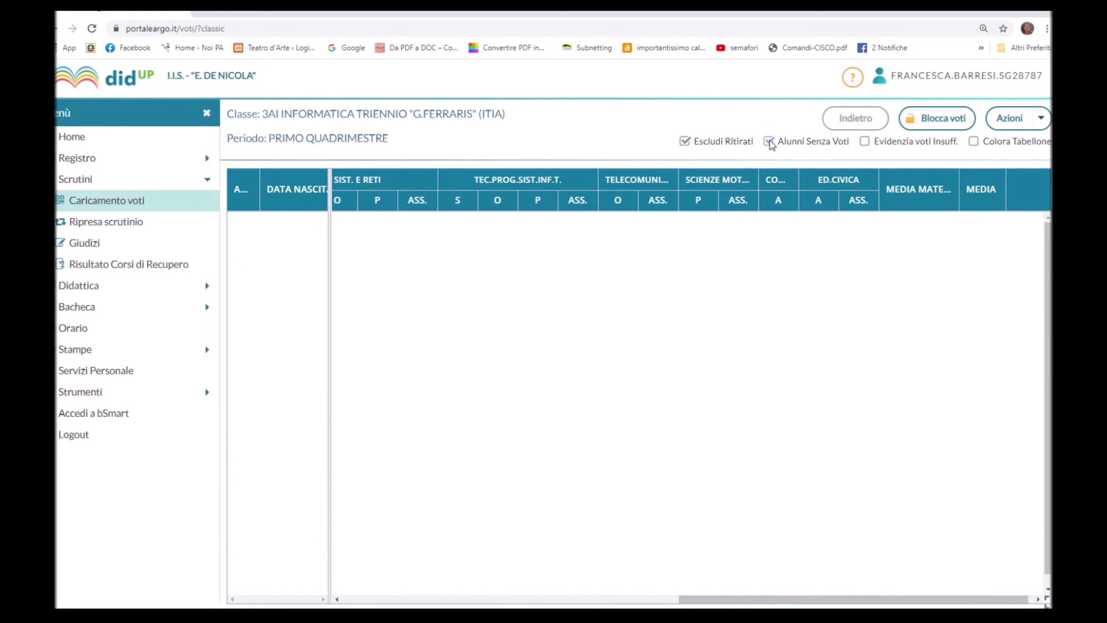
pyautogui.click(770, 140)
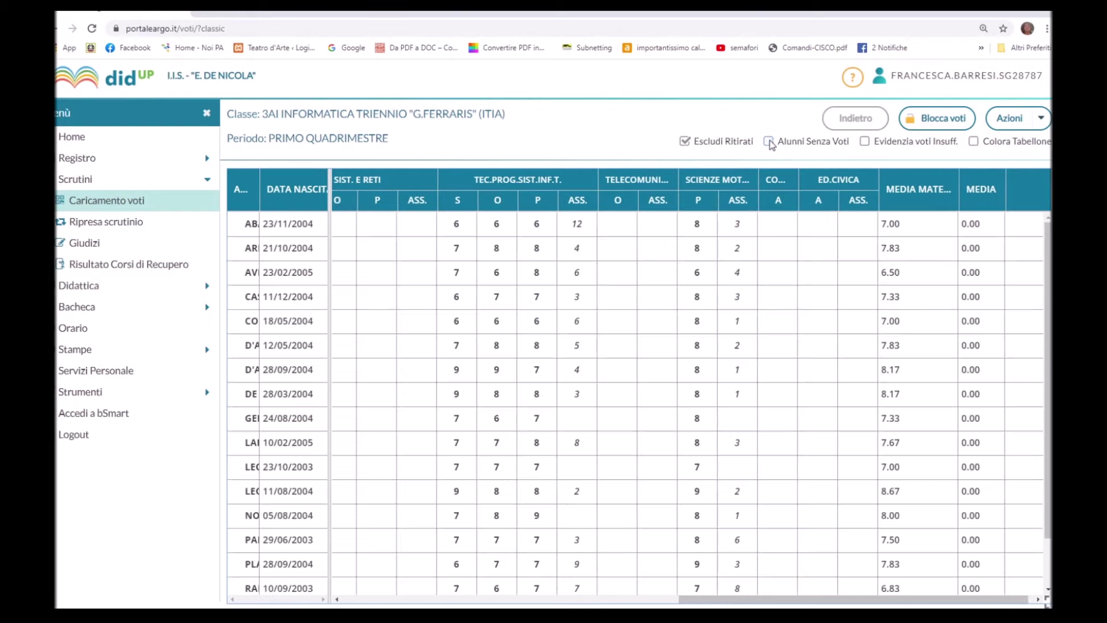
pyautogui.click(865, 142)
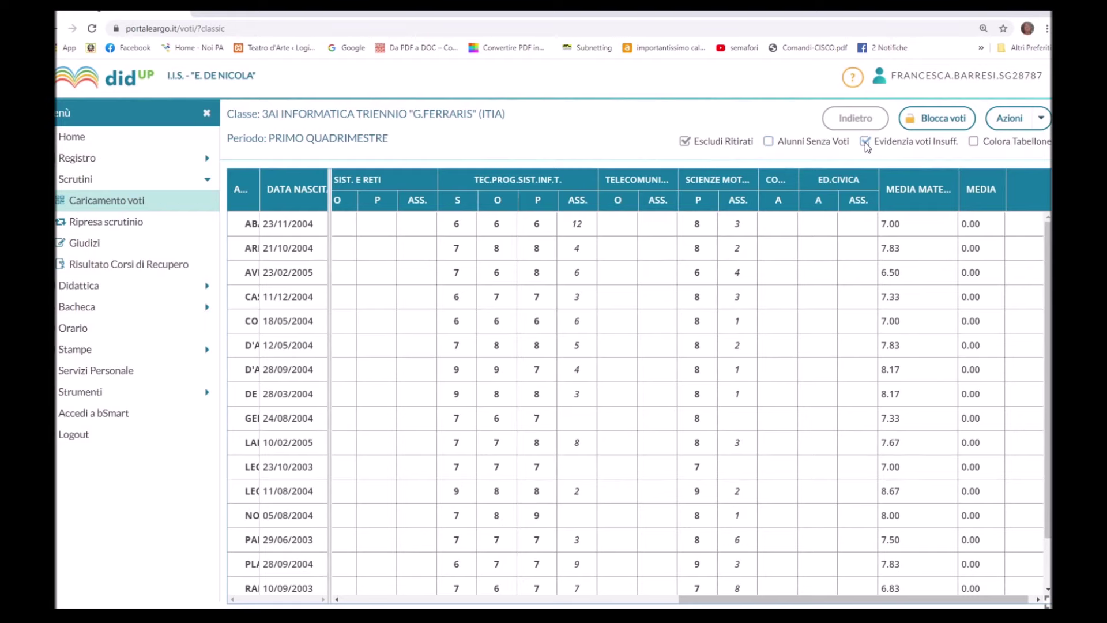
pyautogui.click(974, 142)
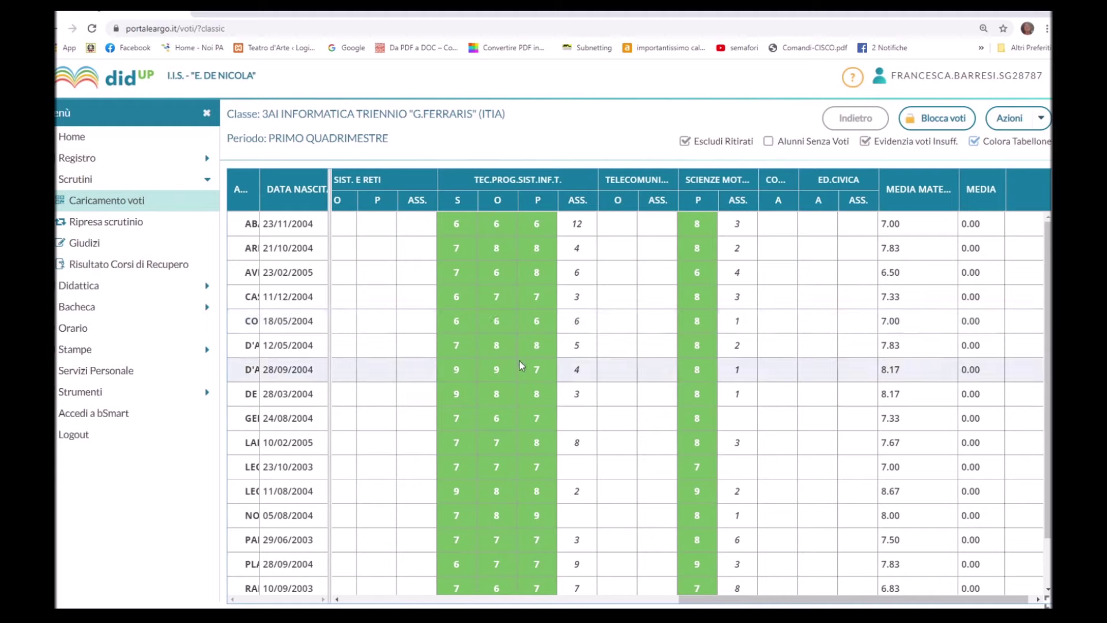
pyautogui.click(973, 142)
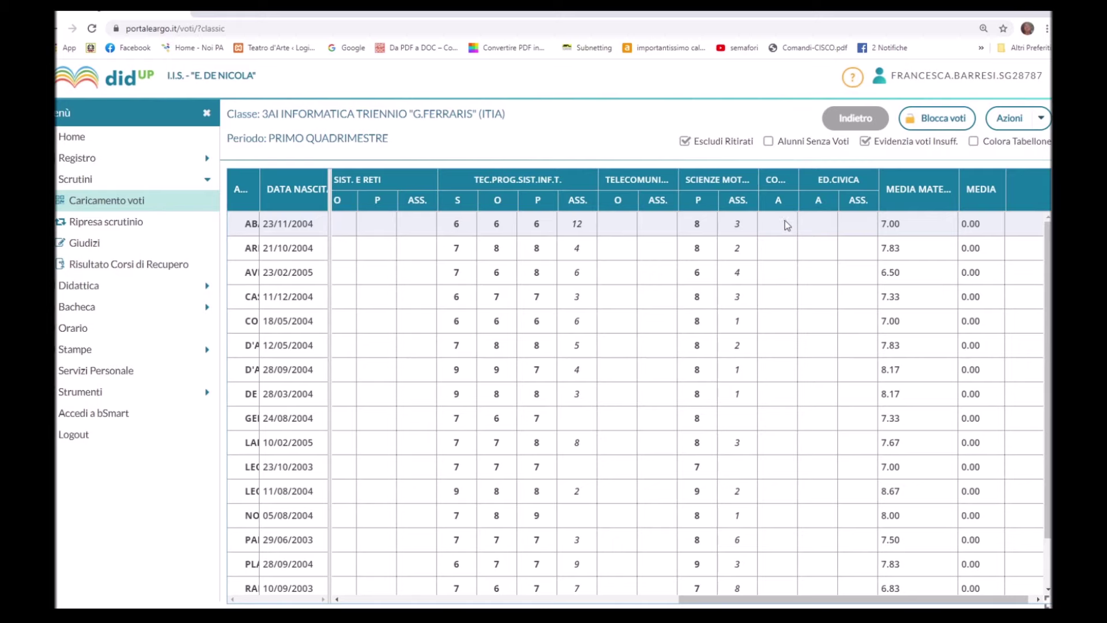
# Enter Comportamento marks 8, 9 and 6 for the first three students and return to the class board without saving.
pyautogui.click(774, 182)
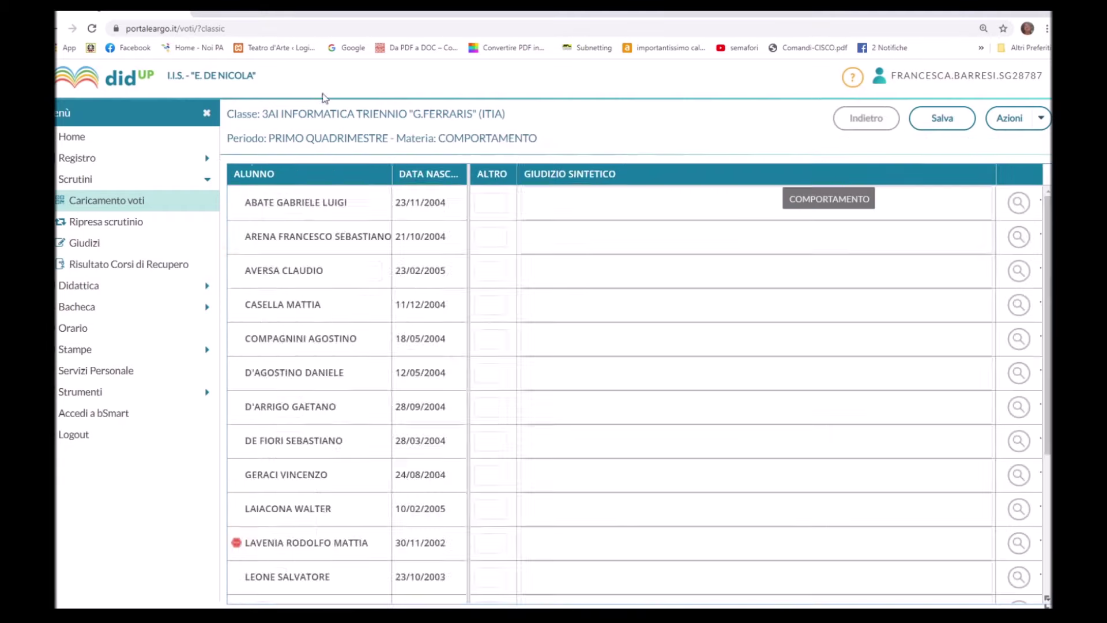
pyautogui.click(291, 202)
pyautogui.write('8')
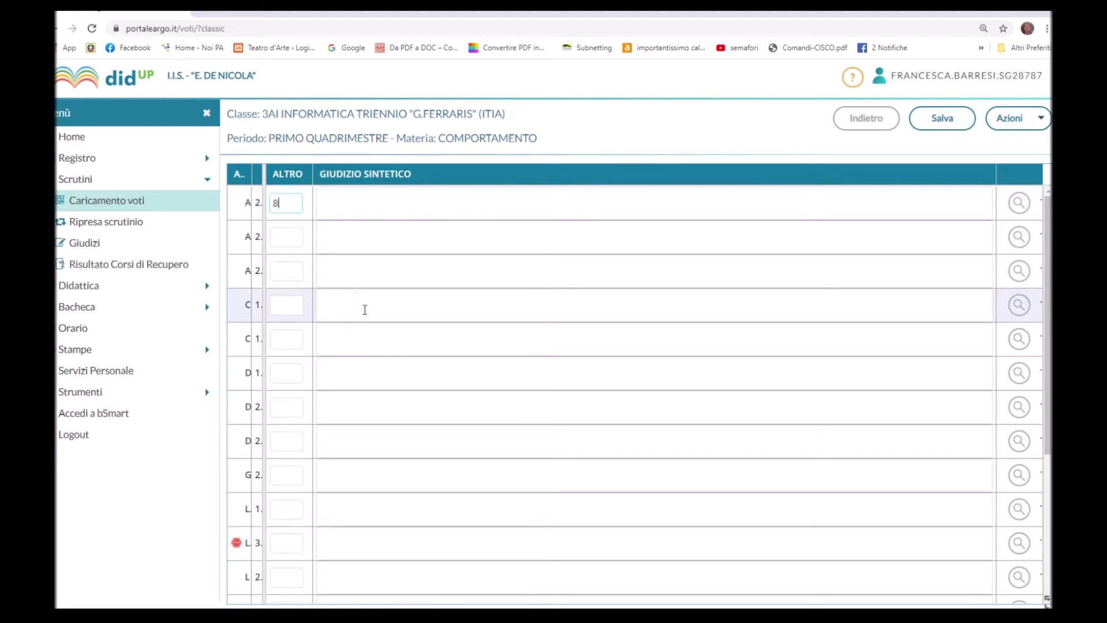
pyautogui.click(280, 239)
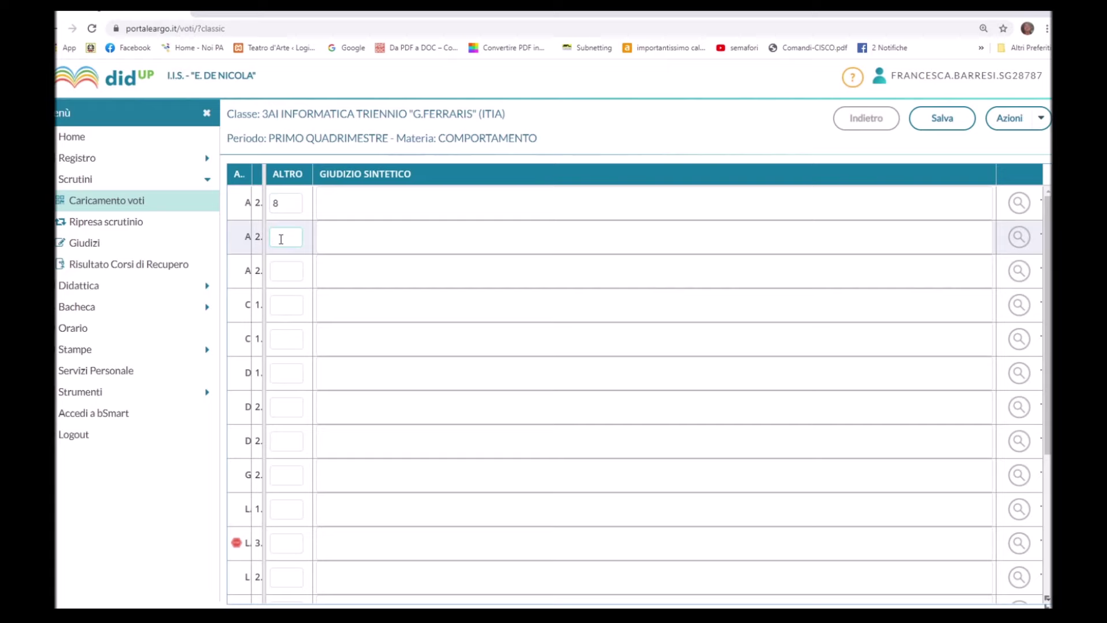
pyautogui.write('9')
pyautogui.click(286, 270)
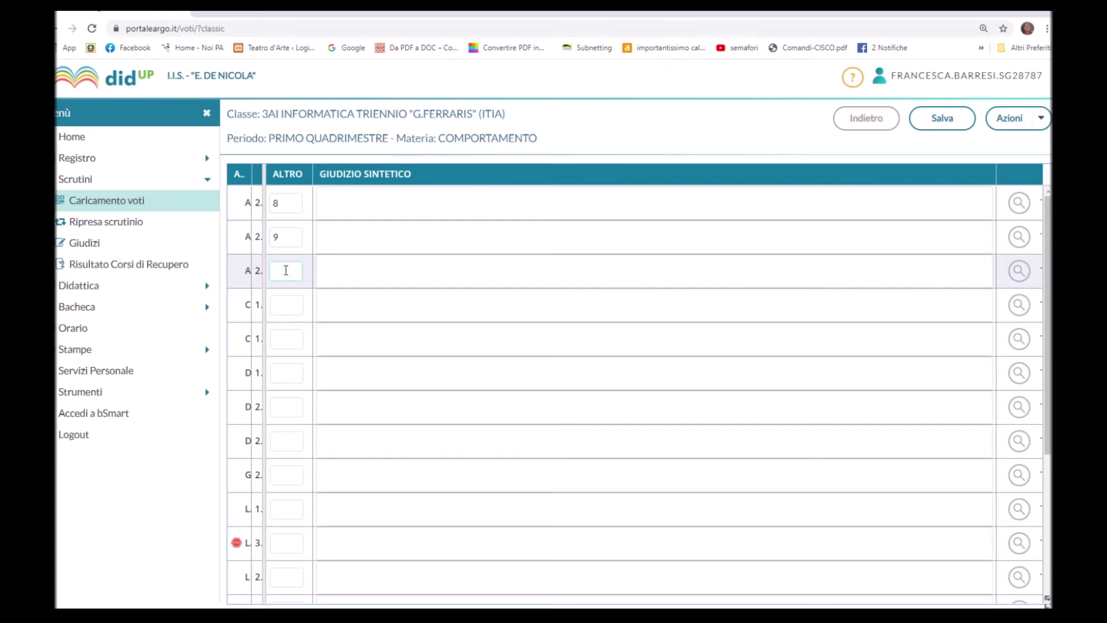
pyautogui.write('6')
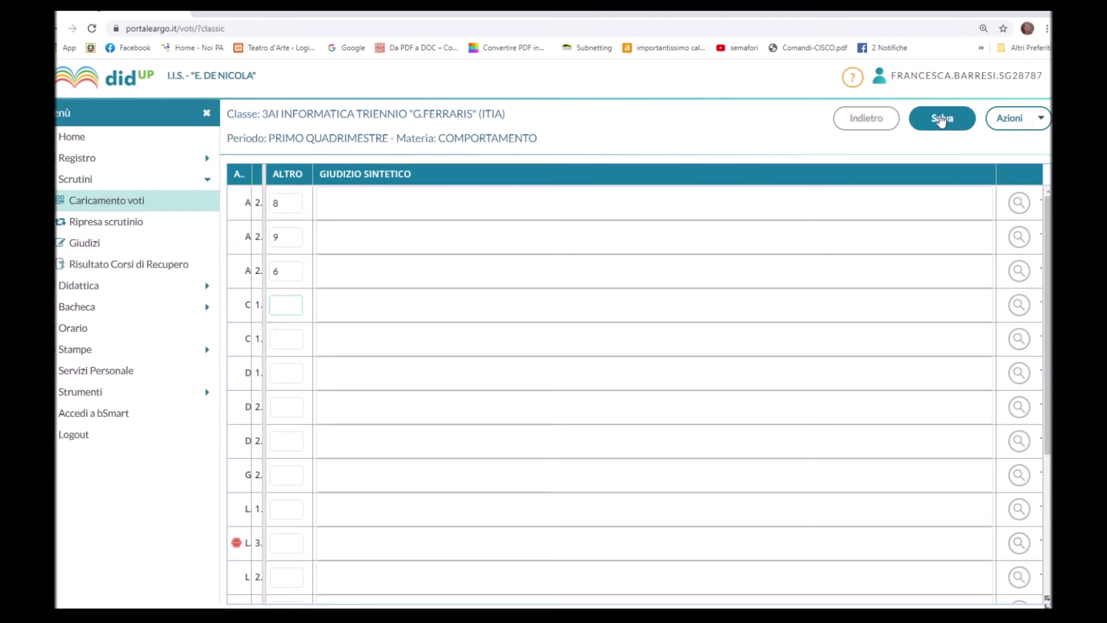
pyautogui.click(874, 121)
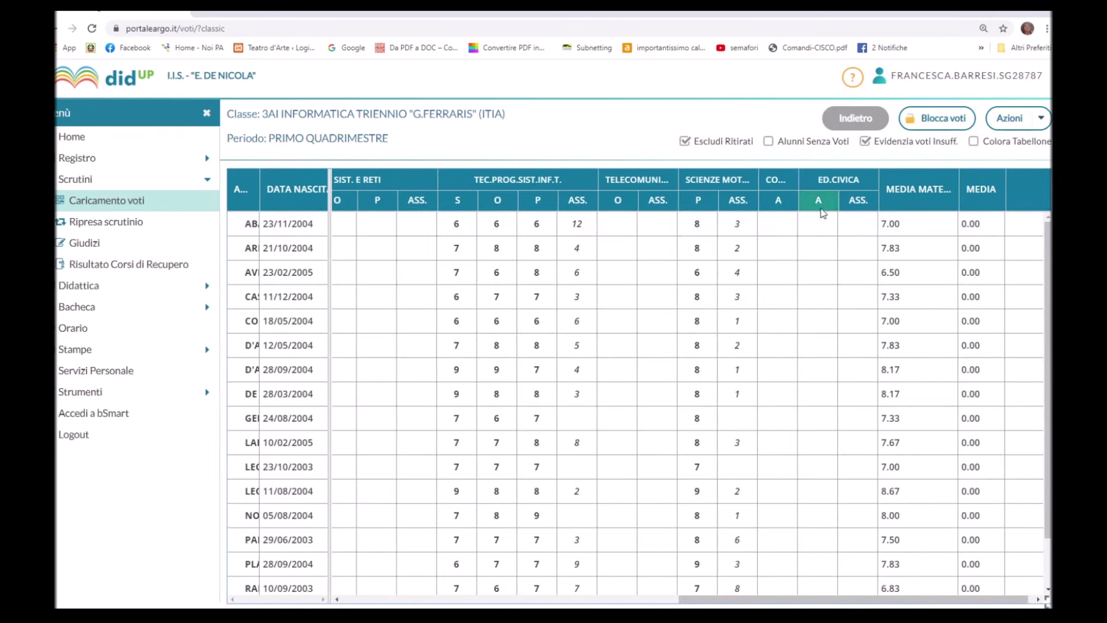
# View the Educazione Civica mark entry and return to the class board without saving.
pyautogui.click(836, 182)
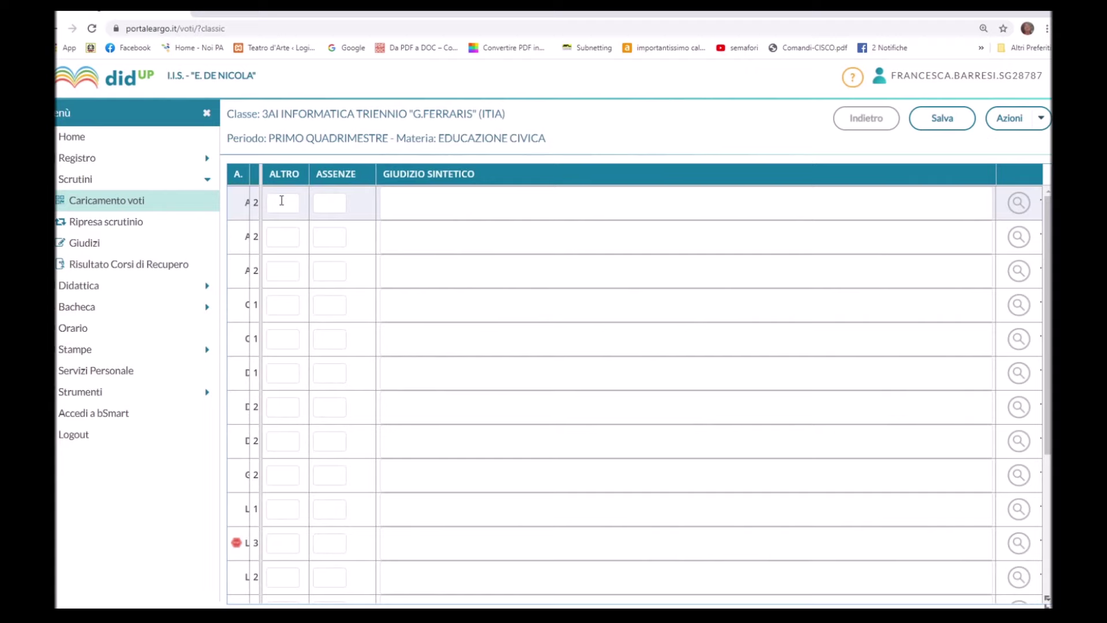
pyautogui.click(281, 203)
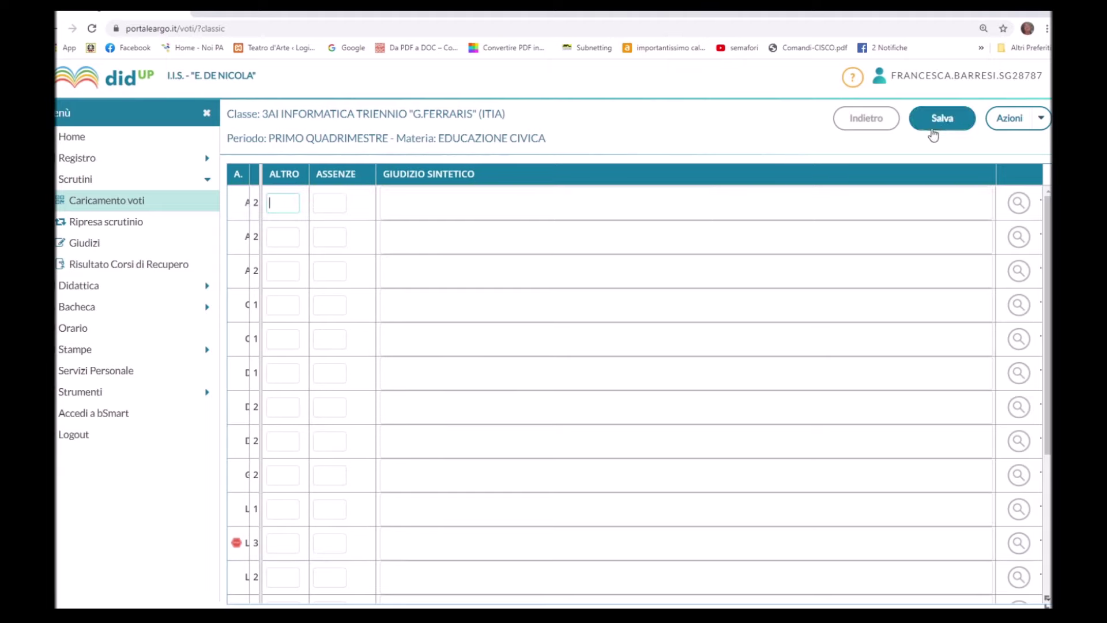
pyautogui.click(875, 124)
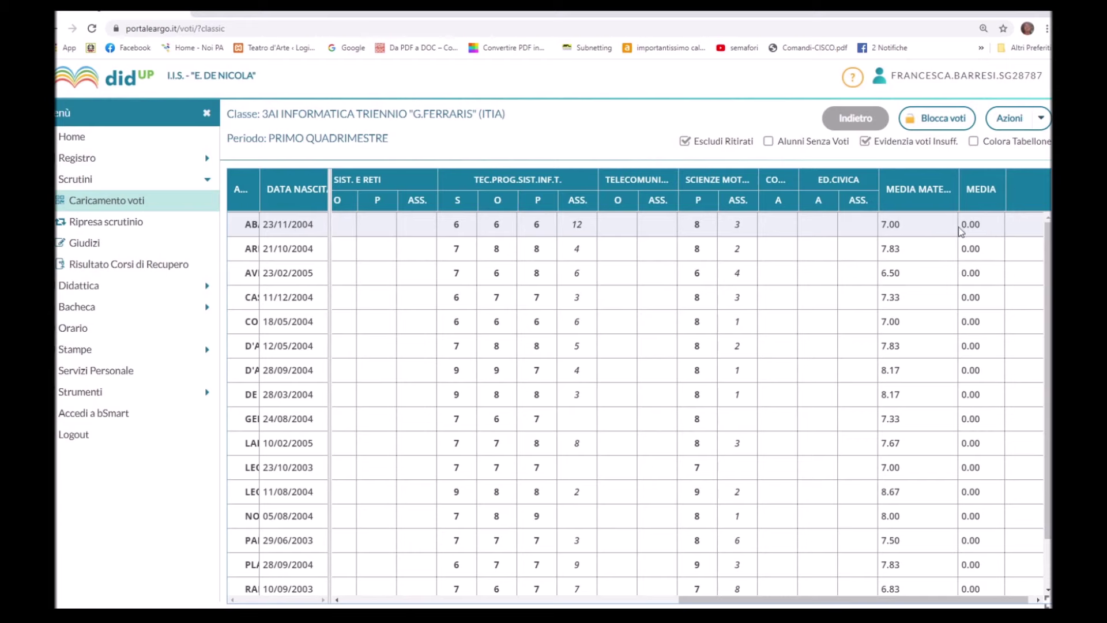
# Open the quick average entry (Inserimento Rapido Media) and enter Media 7.5 for the second student and 6 for the third.
pyautogui.scroll(-1, 909, 317)
pyautogui.scroll(1, 910, 322)
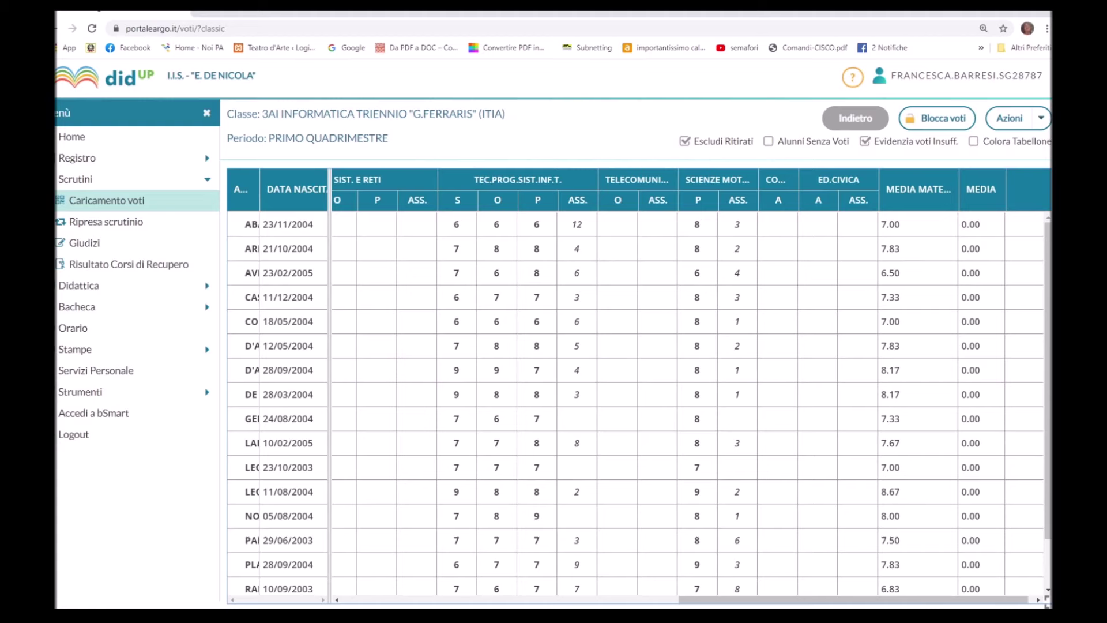
pyautogui.click(1042, 119)
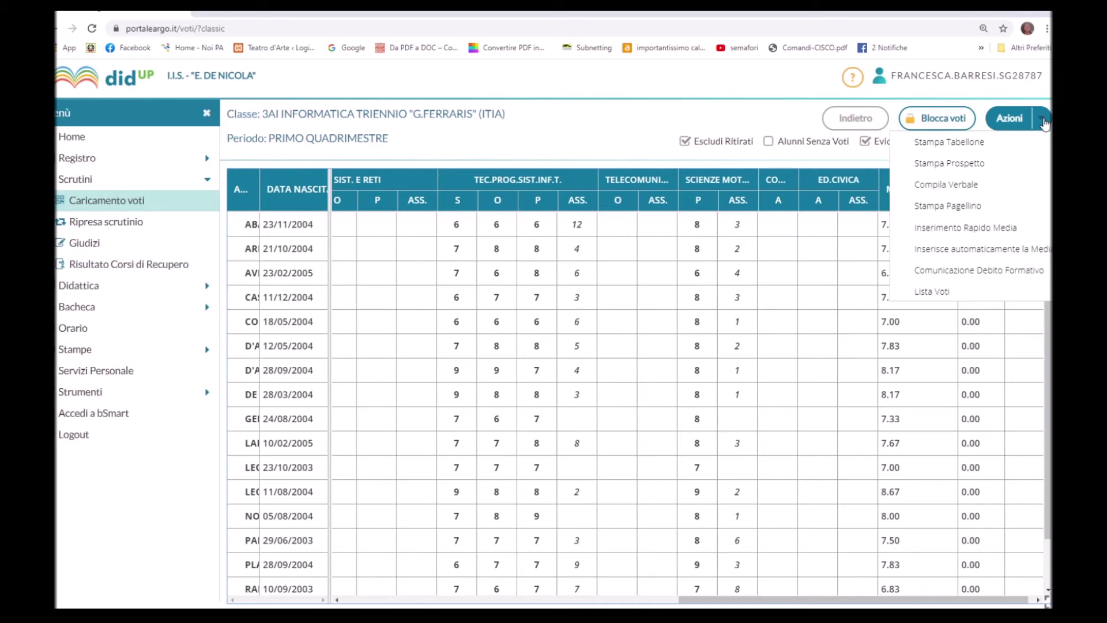
pyautogui.click(967, 229)
pyautogui.click(563, 204)
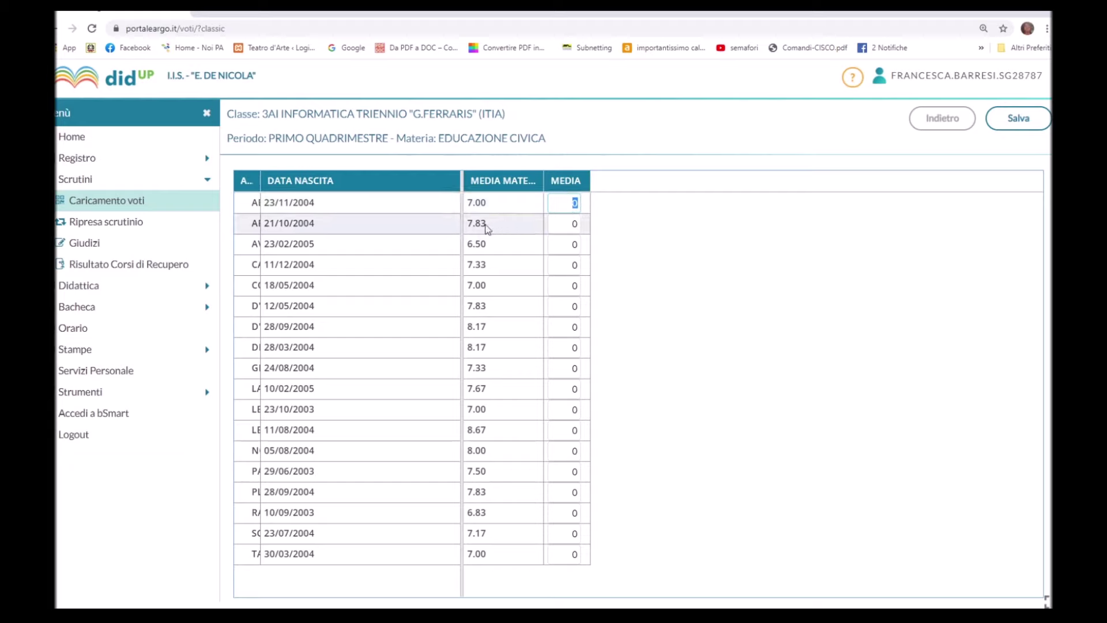
pyautogui.click(578, 224)
pyautogui.write('7.5')
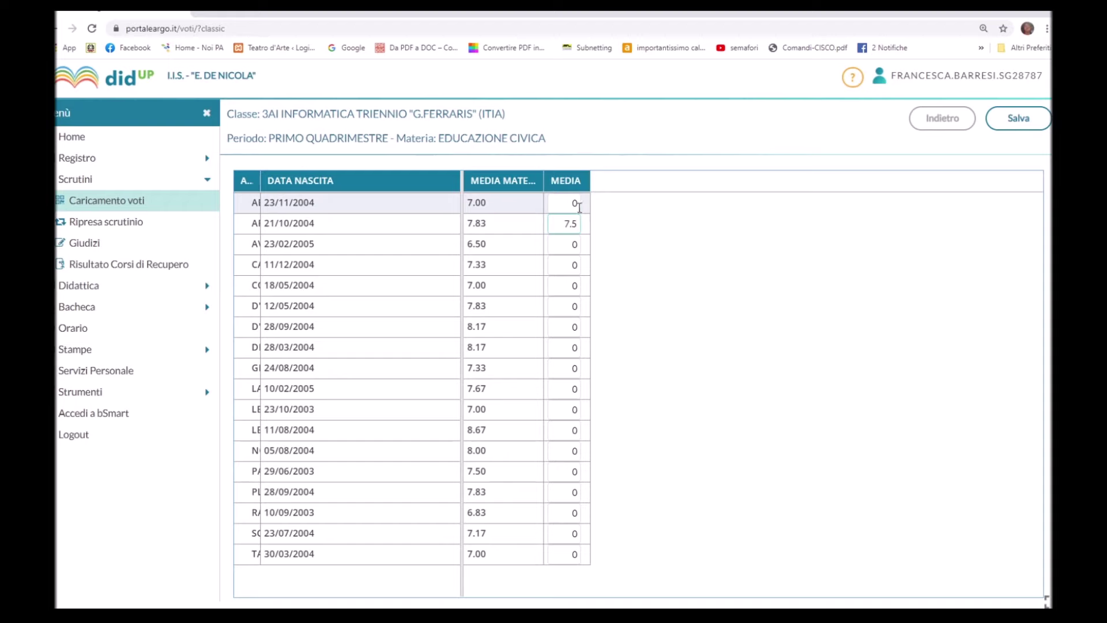
pyautogui.click(576, 244)
pyautogui.write('6')
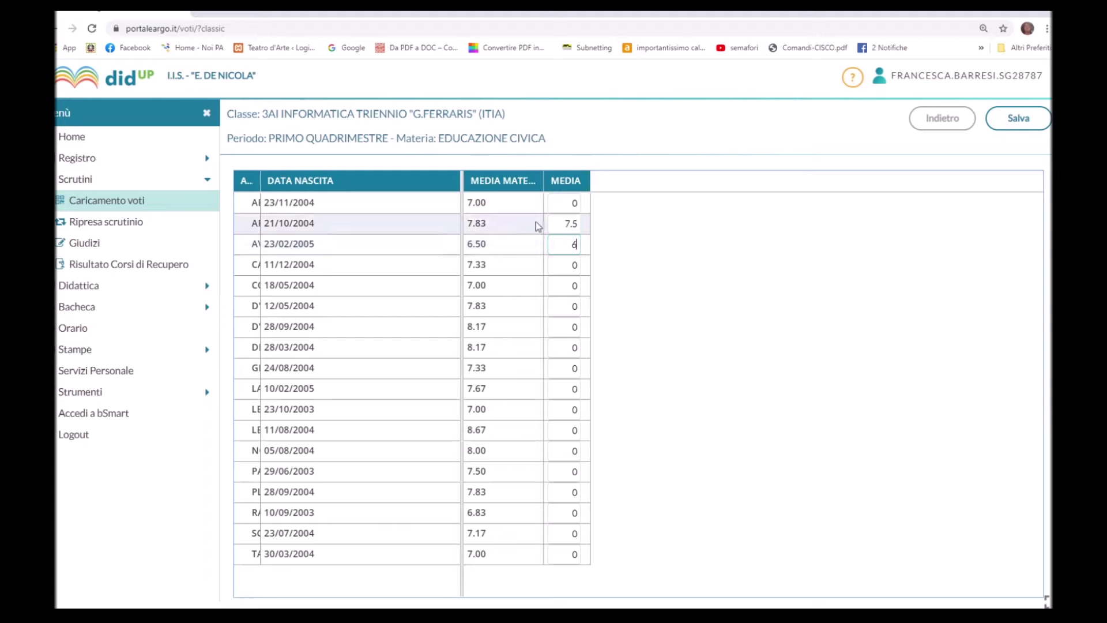
# Reset the second and third students' Media values to 0 and return to the class board without saving.
pyautogui.click(567, 223)
pyautogui.write('0')
pyautogui.click(573, 244)
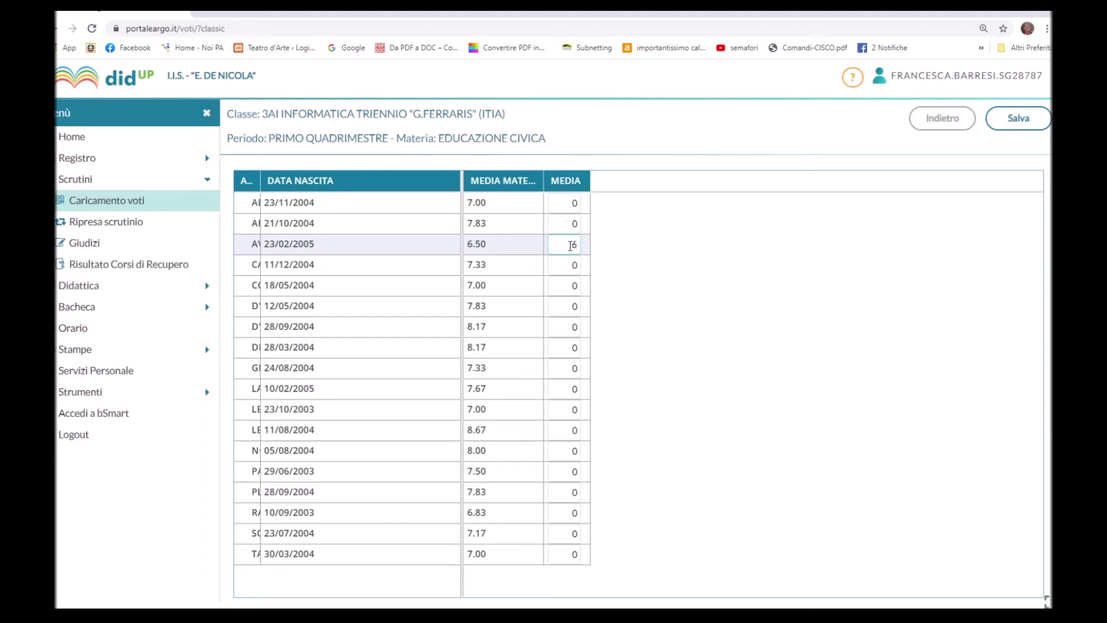
pyautogui.press('BackSpace')
pyautogui.write('0')
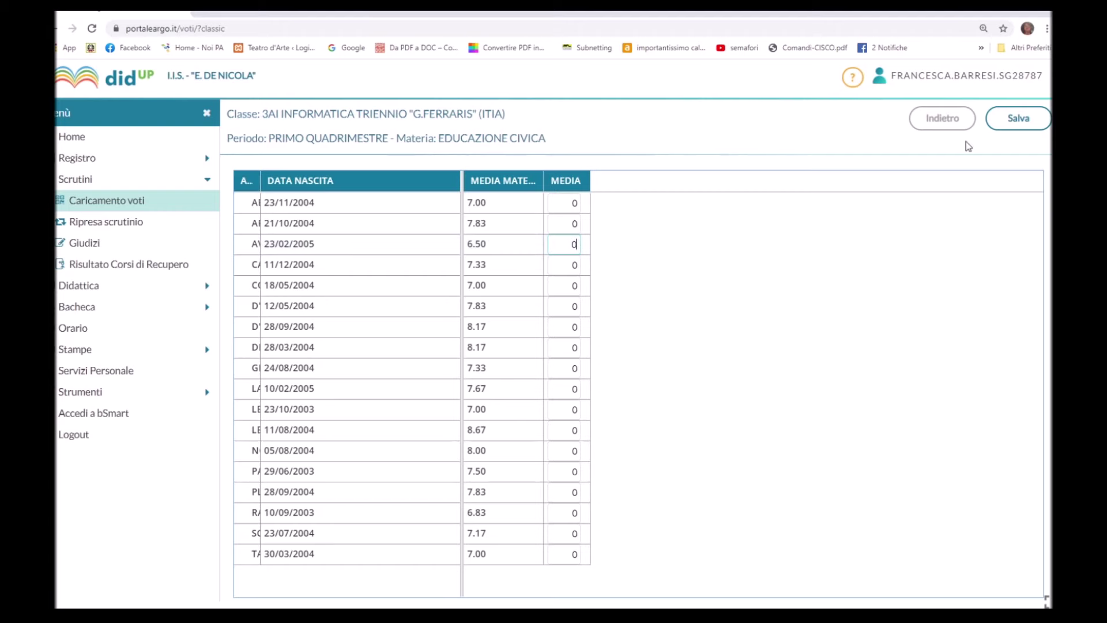
pyautogui.click(946, 123)
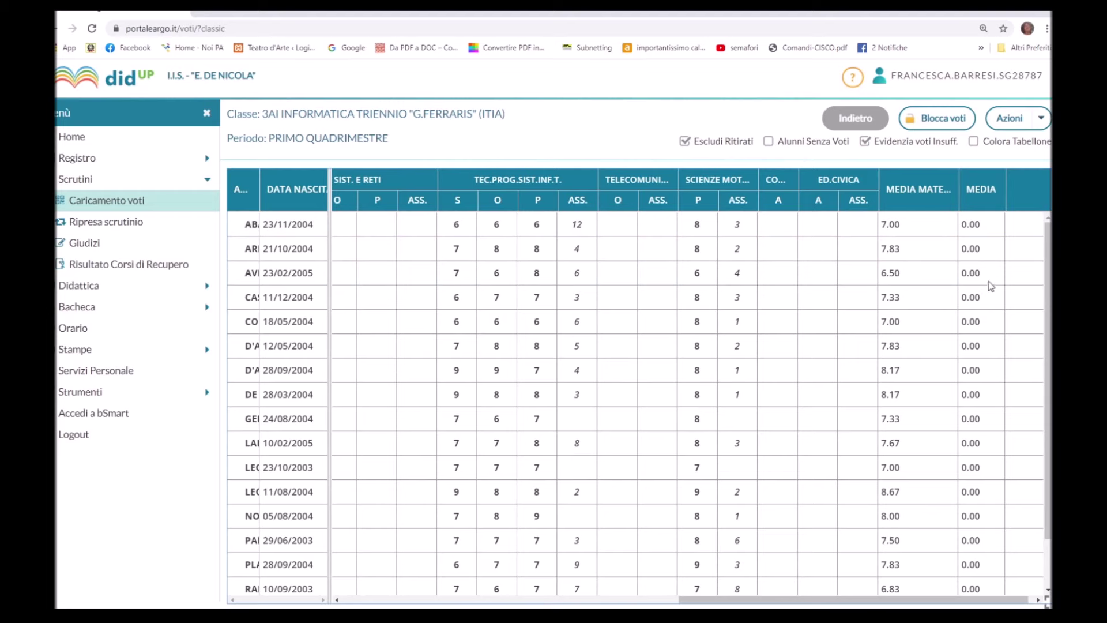
# Insert the Media automatically for the whole class and confirm the request.
pyautogui.click(1041, 121)
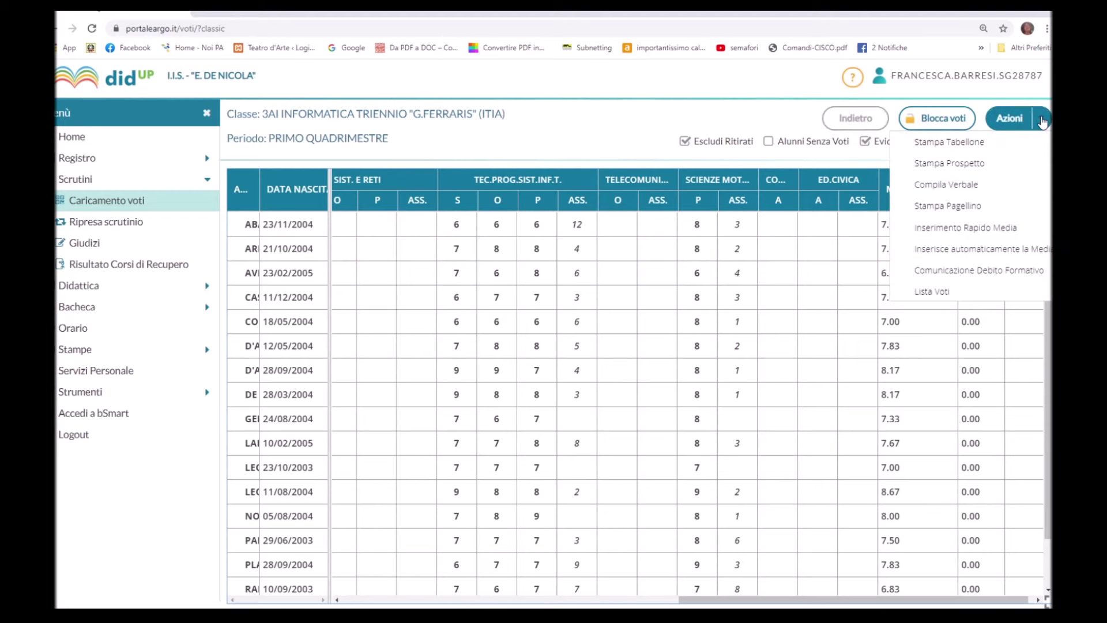
pyautogui.click(970, 251)
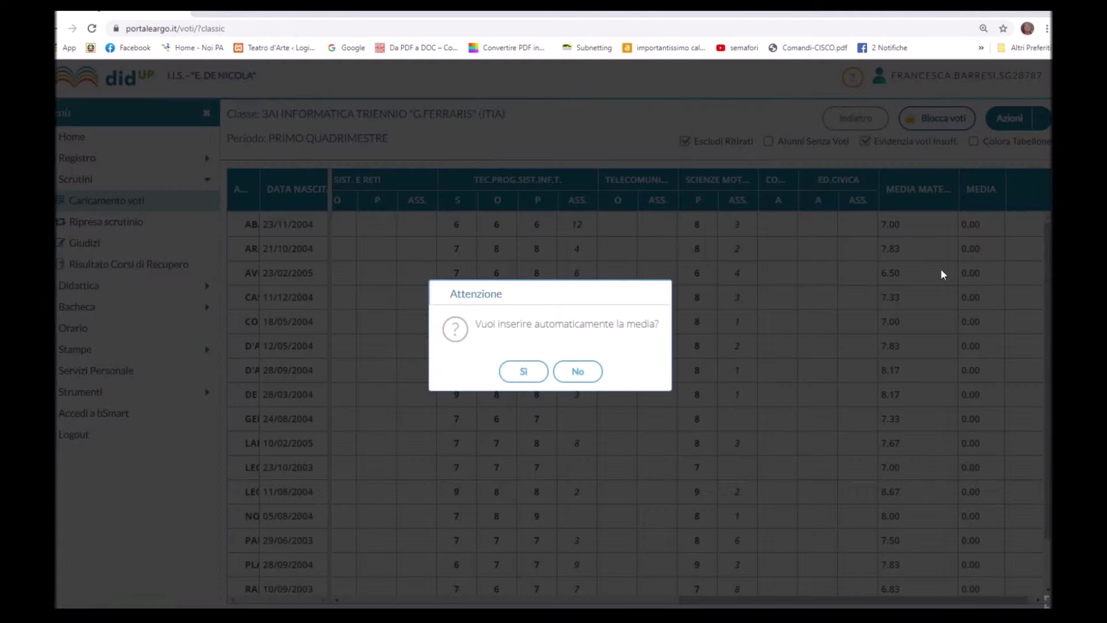
pyautogui.click(527, 374)
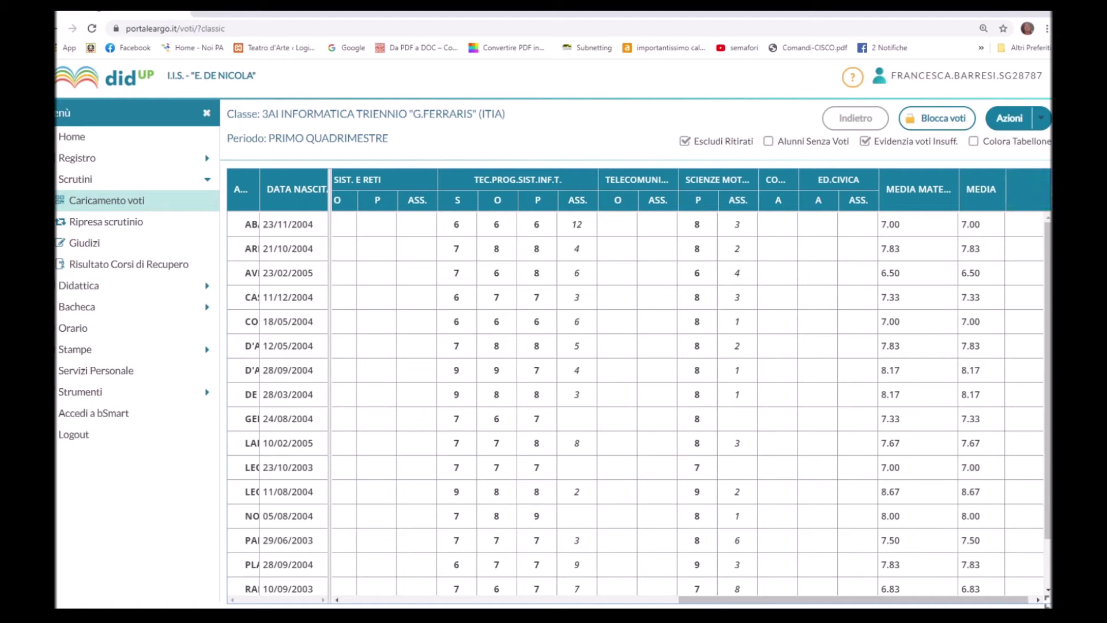
# Start the Stampa Tabellone print with the model TABELLONE I QUADRIMESTRE (1Q) and Alfabetico print order.
pyautogui.click(1041, 119)
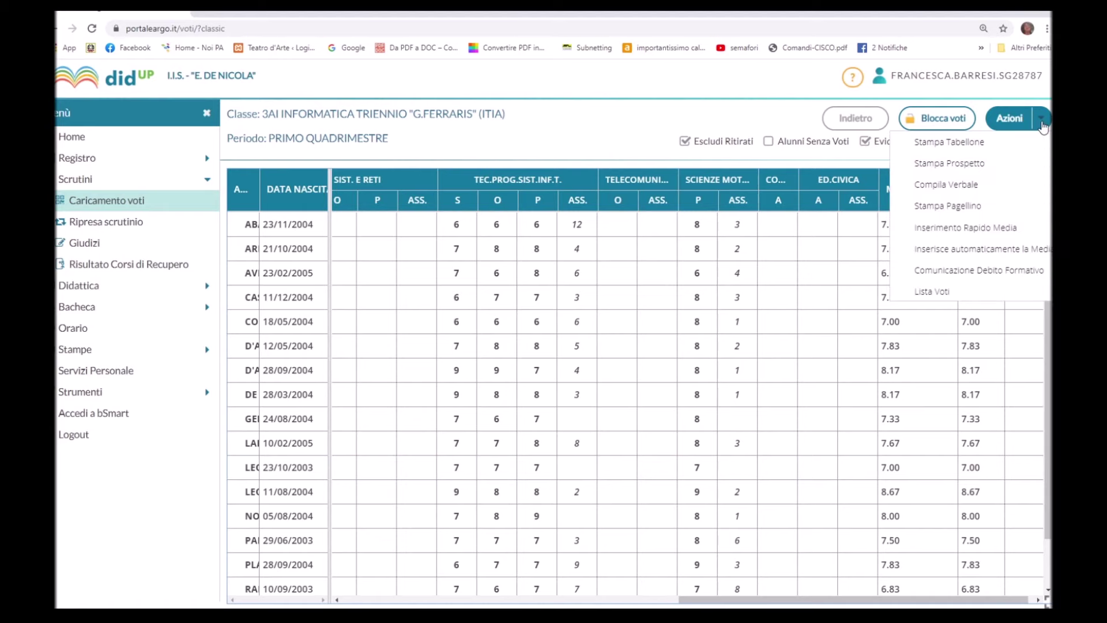
pyautogui.click(960, 147)
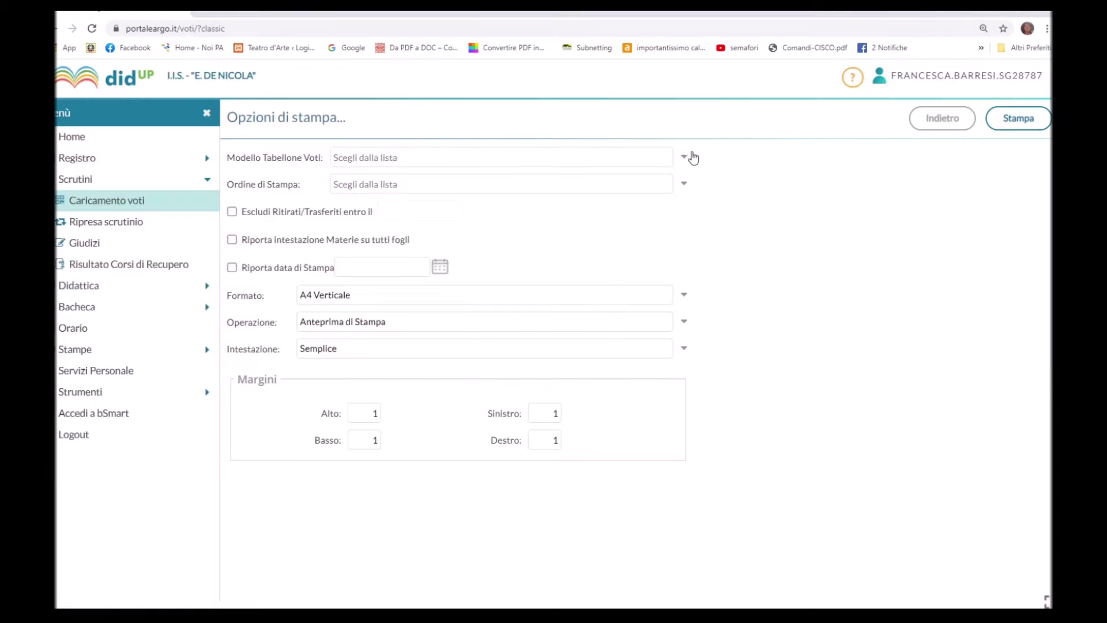
pyautogui.click(686, 159)
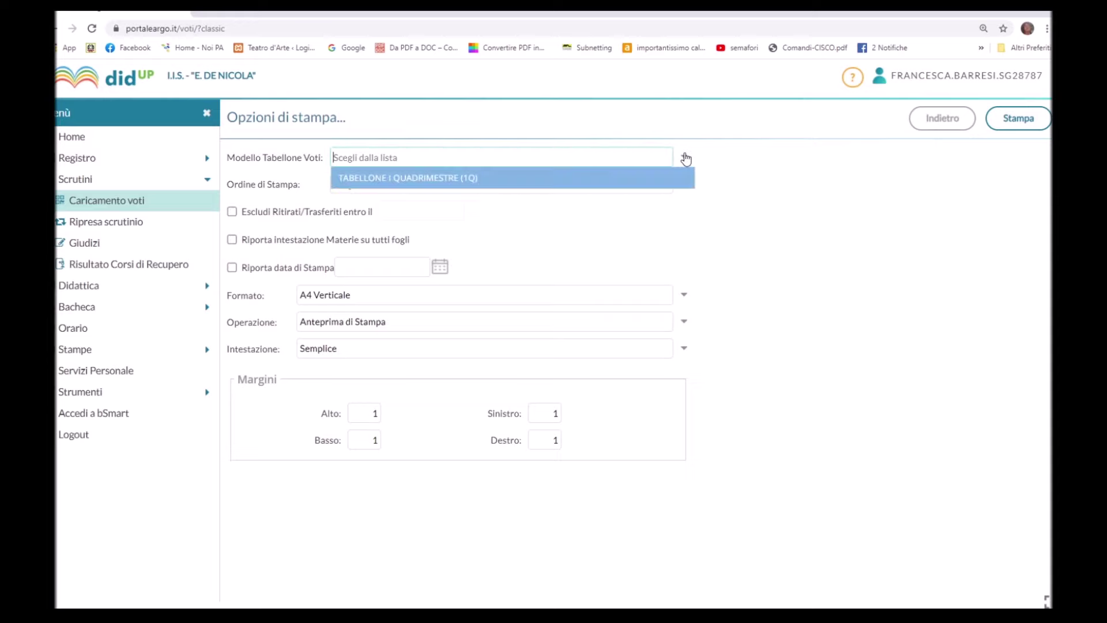
pyautogui.click(612, 180)
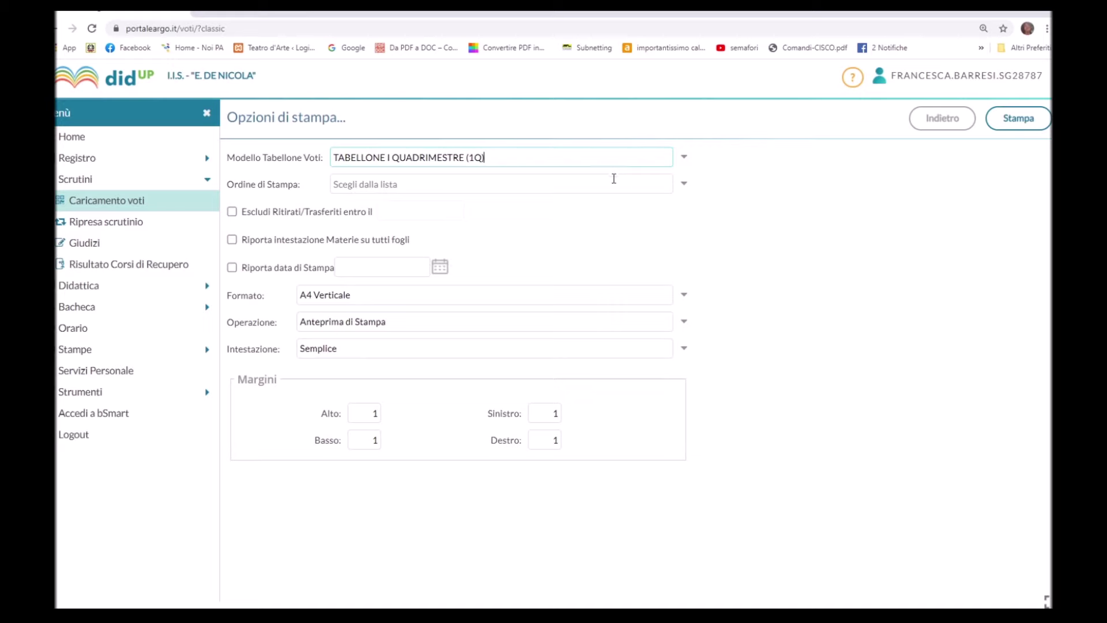
pyautogui.click(684, 187)
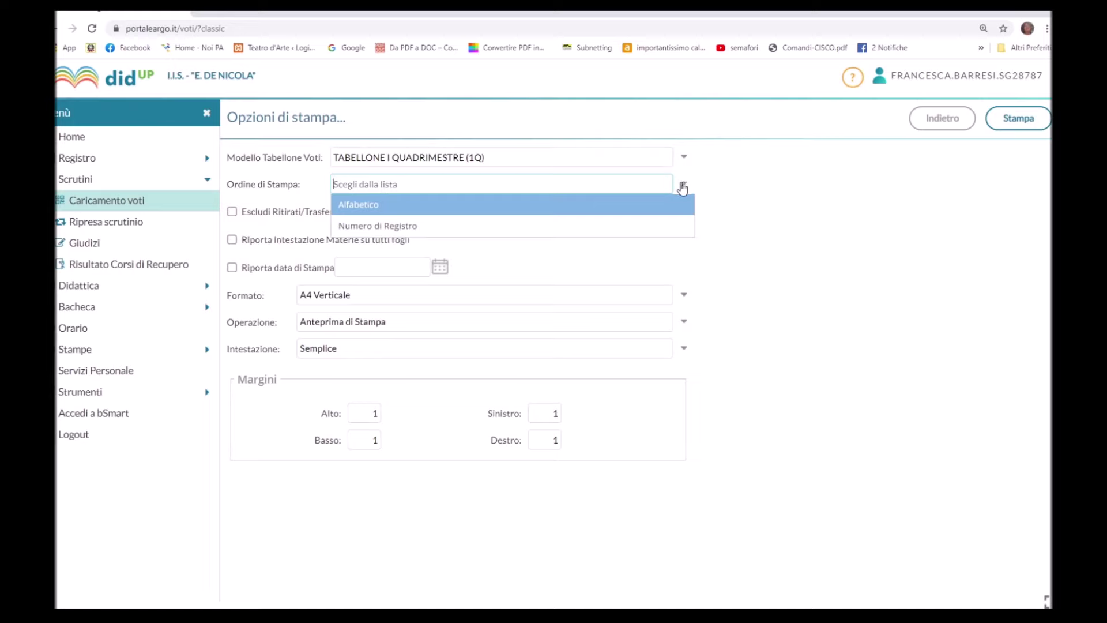
pyautogui.click(603, 210)
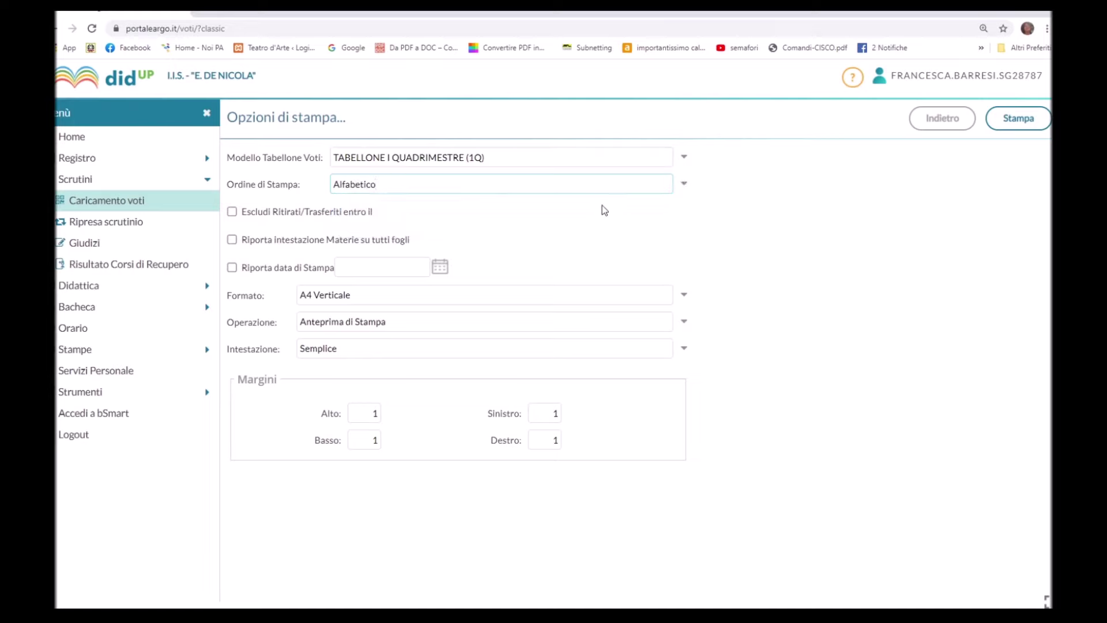
# Enable the subject headings on all sheets and include the print date 26/01/2021.
pyautogui.click(233, 240)
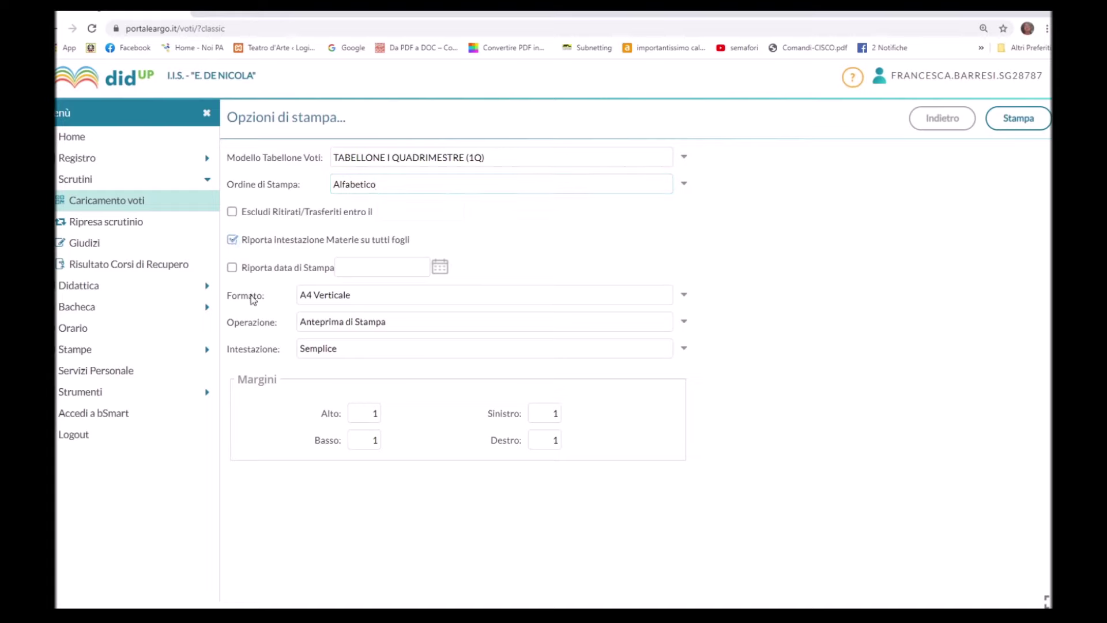
pyautogui.click(233, 268)
pyautogui.click(441, 267)
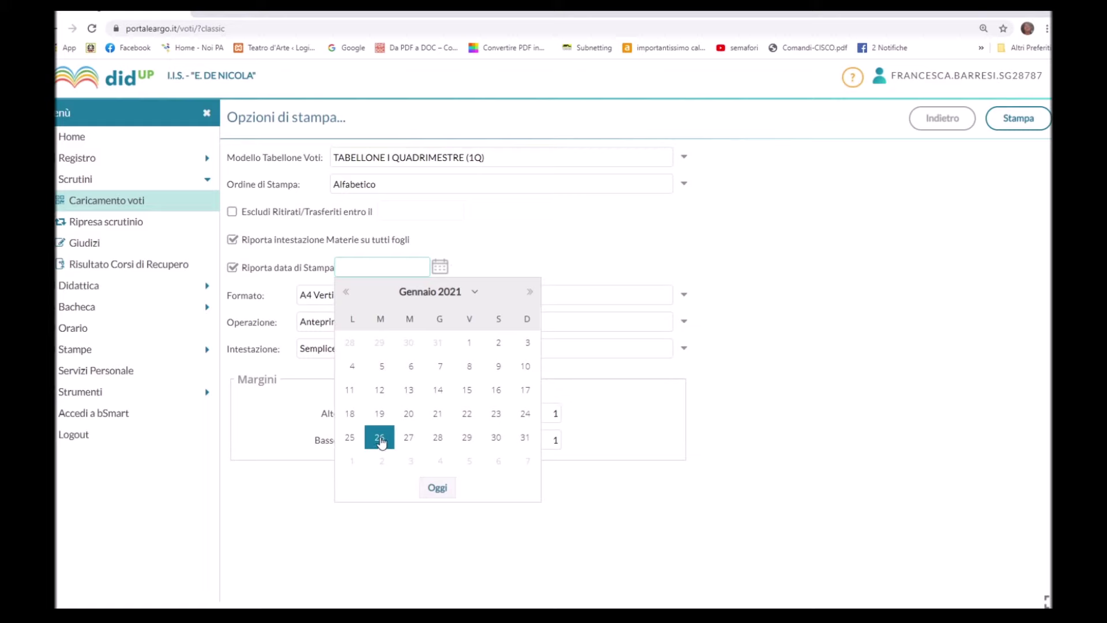
pyautogui.click(380, 439)
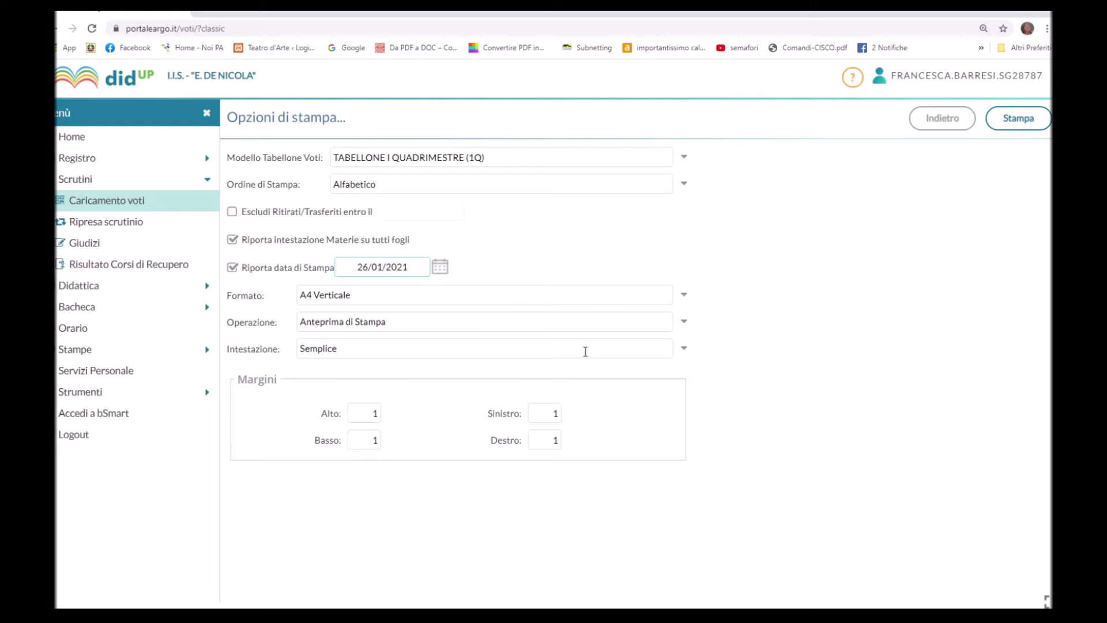
# Try the Personalizzata heading for the print, and set Intestazione back to Semplice.
pyautogui.click(684, 349)
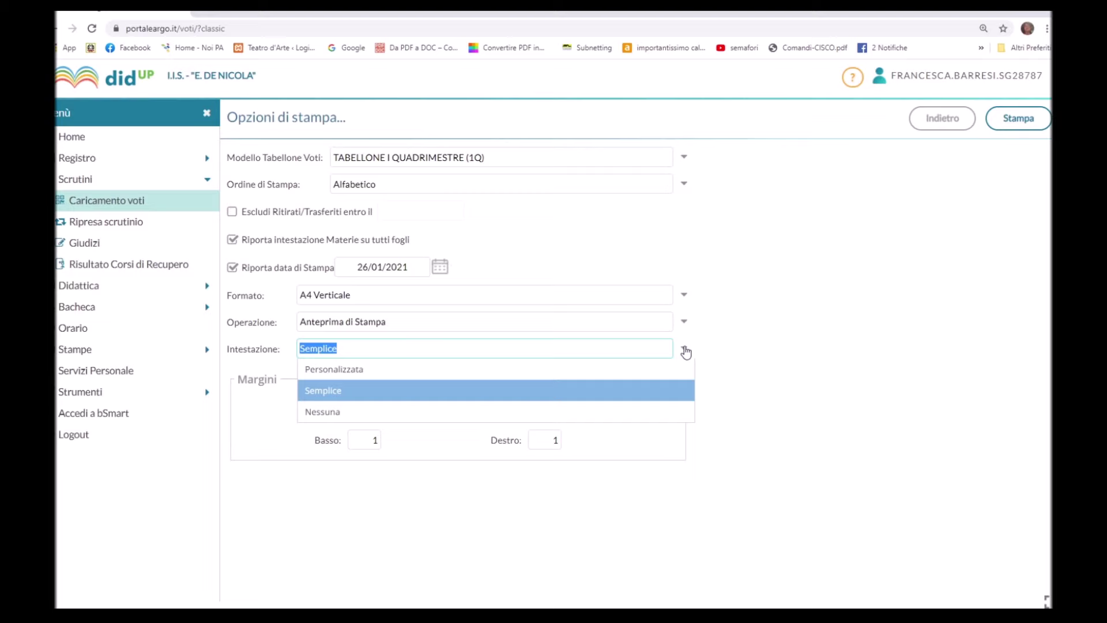
pyautogui.click(620, 376)
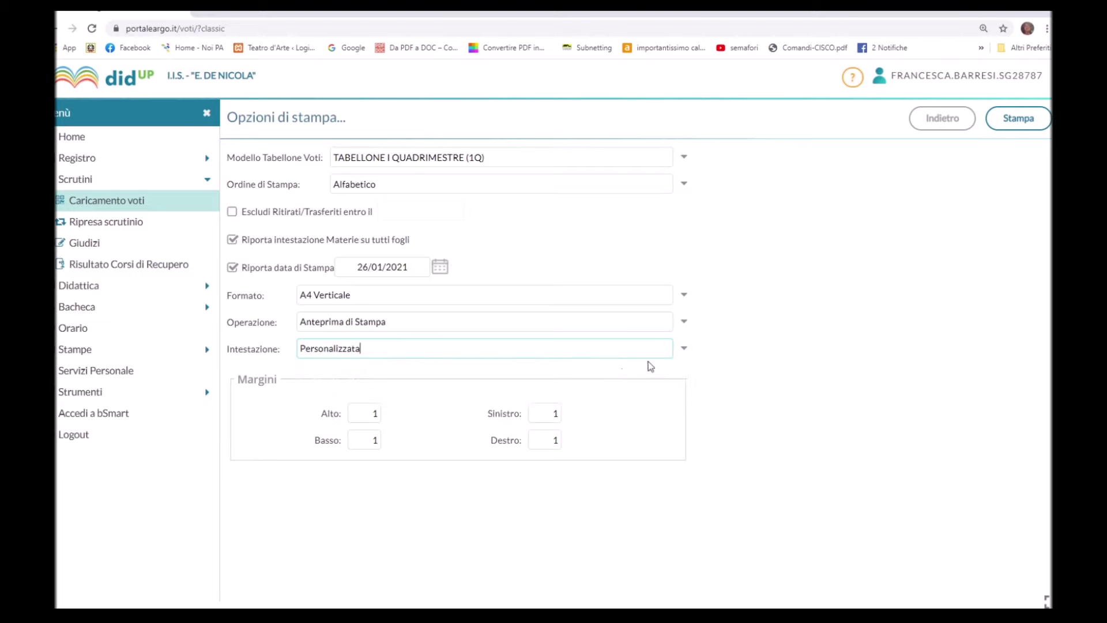
pyautogui.click(683, 349)
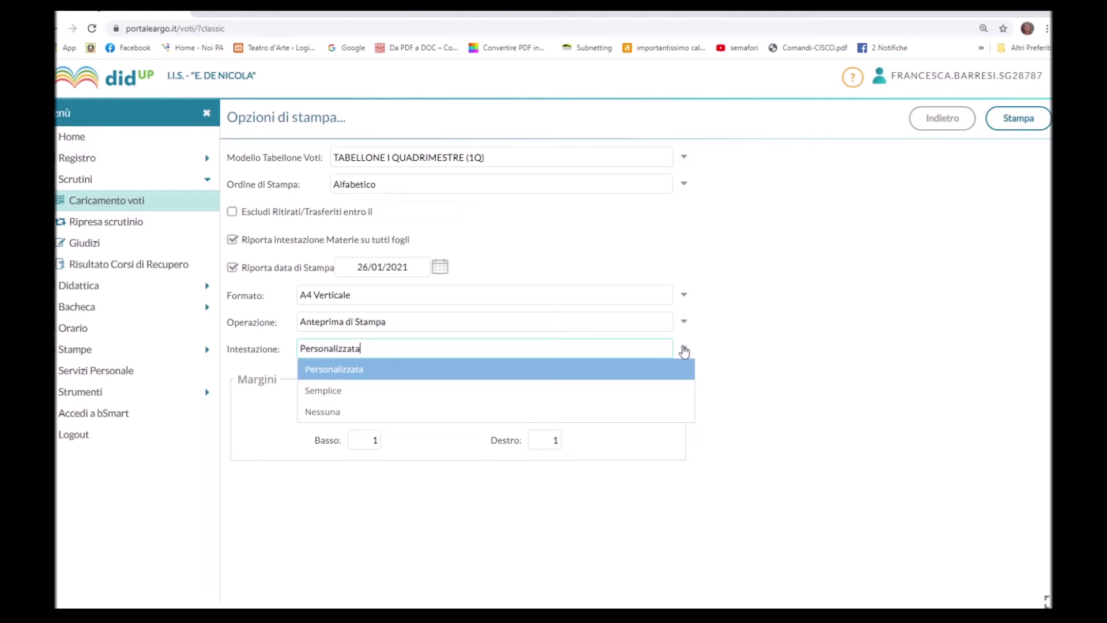
pyautogui.click(597, 390)
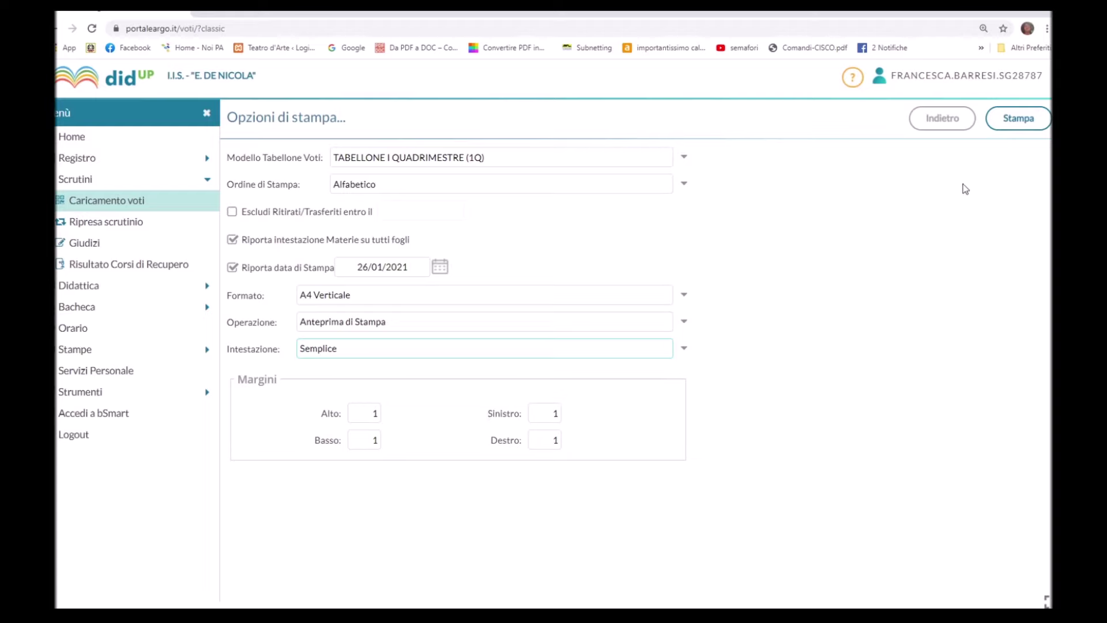
# Generate the tabellone print preview and review its mark columns, averages, teacher signature lines and date.
pyautogui.click(1018, 120)
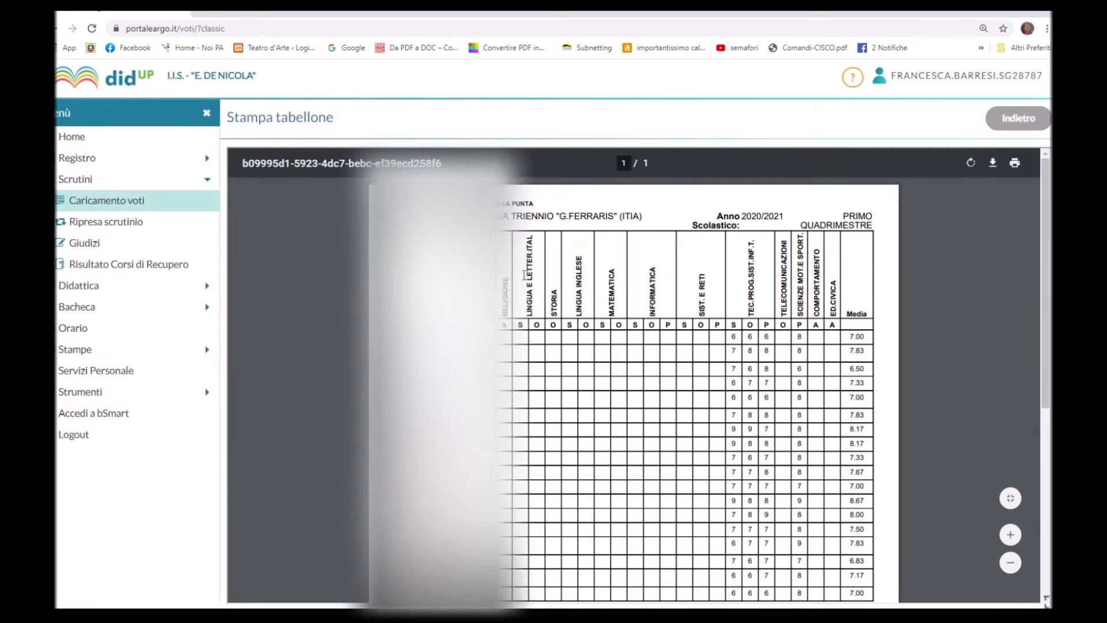
pyautogui.scroll(-4, 551, 291)
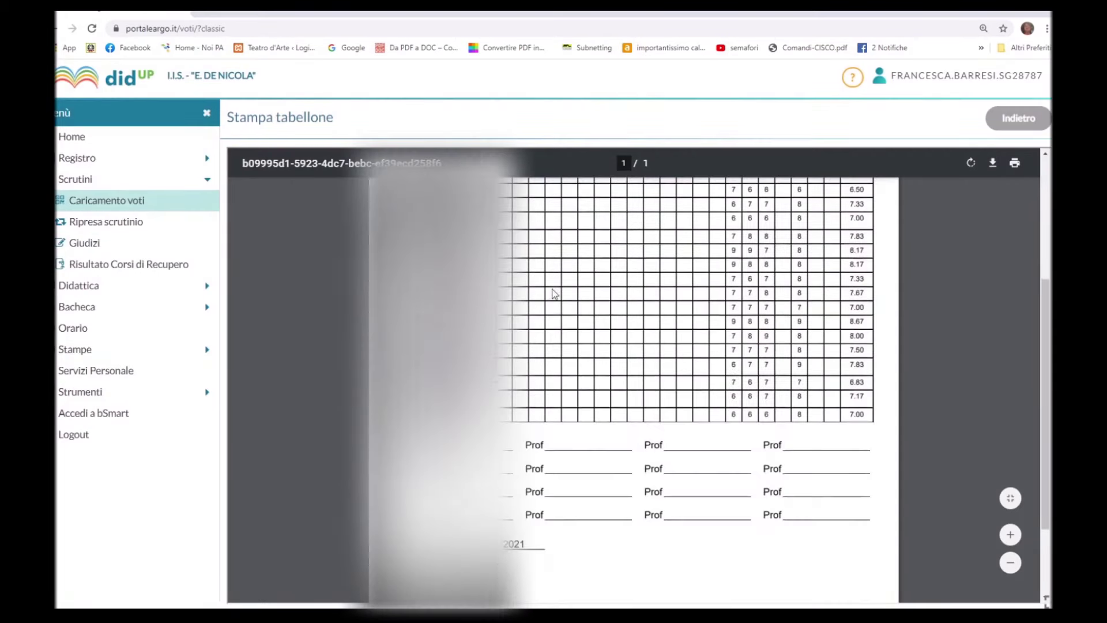
pyautogui.scroll(4, 551, 291)
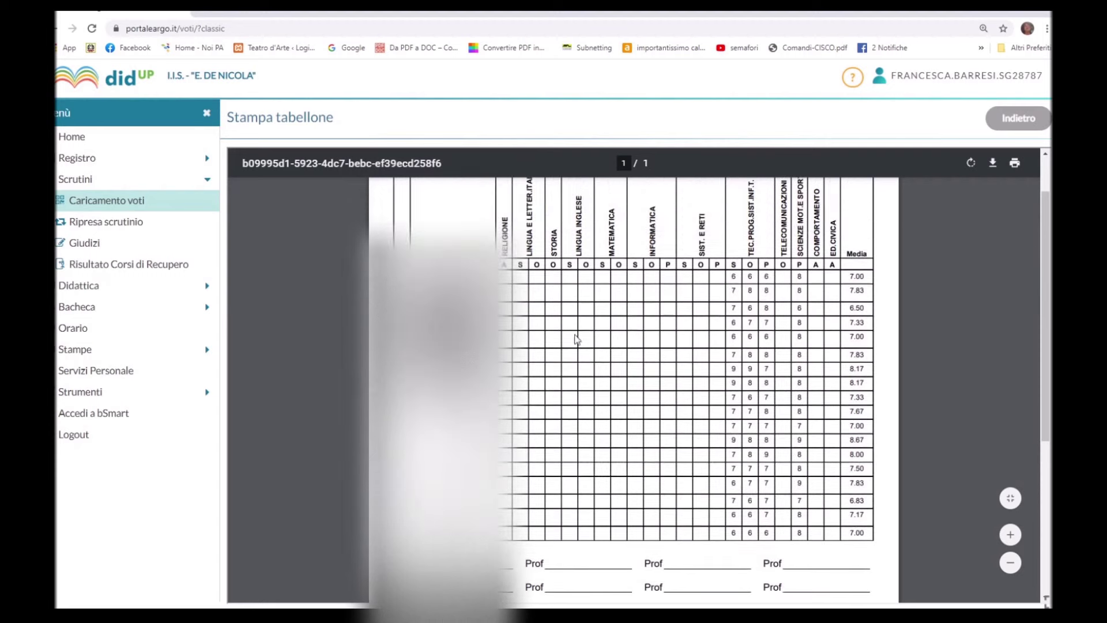
pyautogui.scroll(-3, 603, 495)
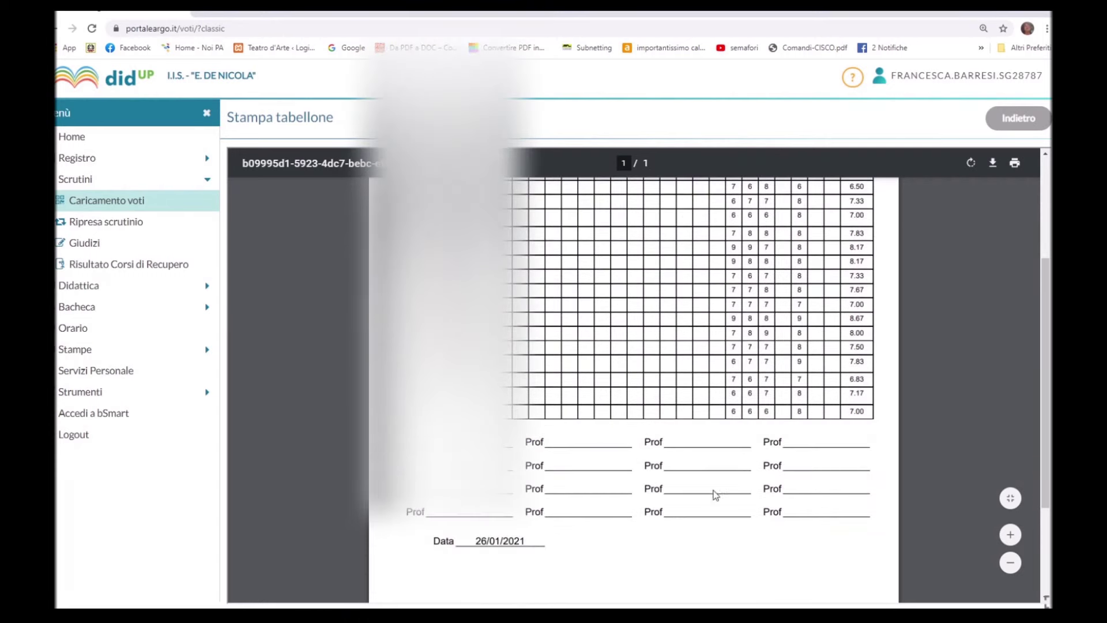
pyautogui.scroll(-2, 671, 470)
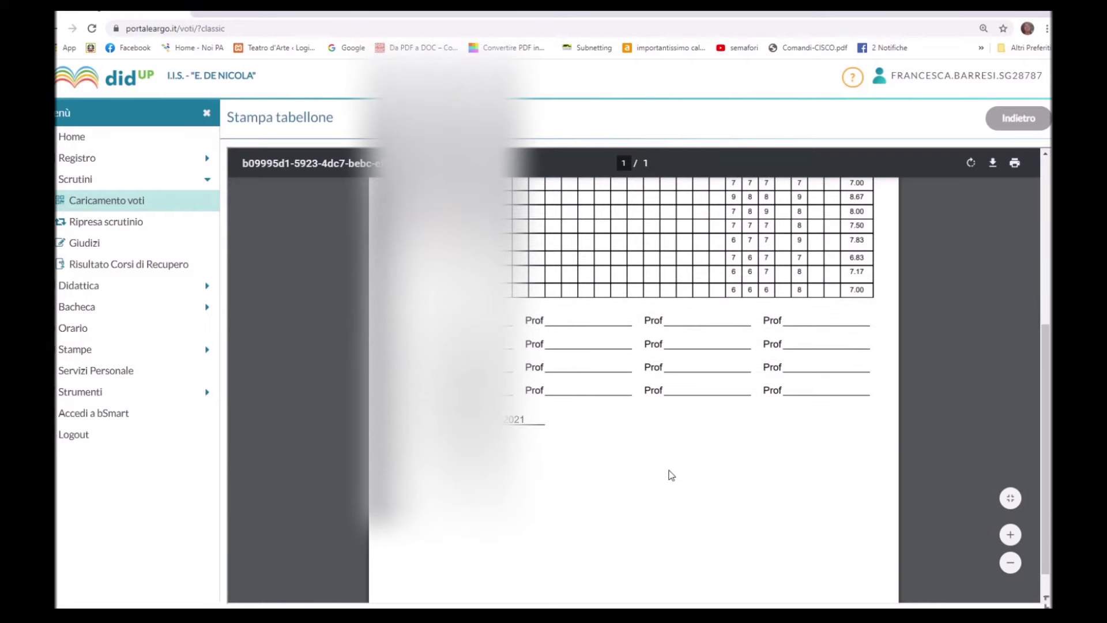
pyautogui.scroll(5, 671, 474)
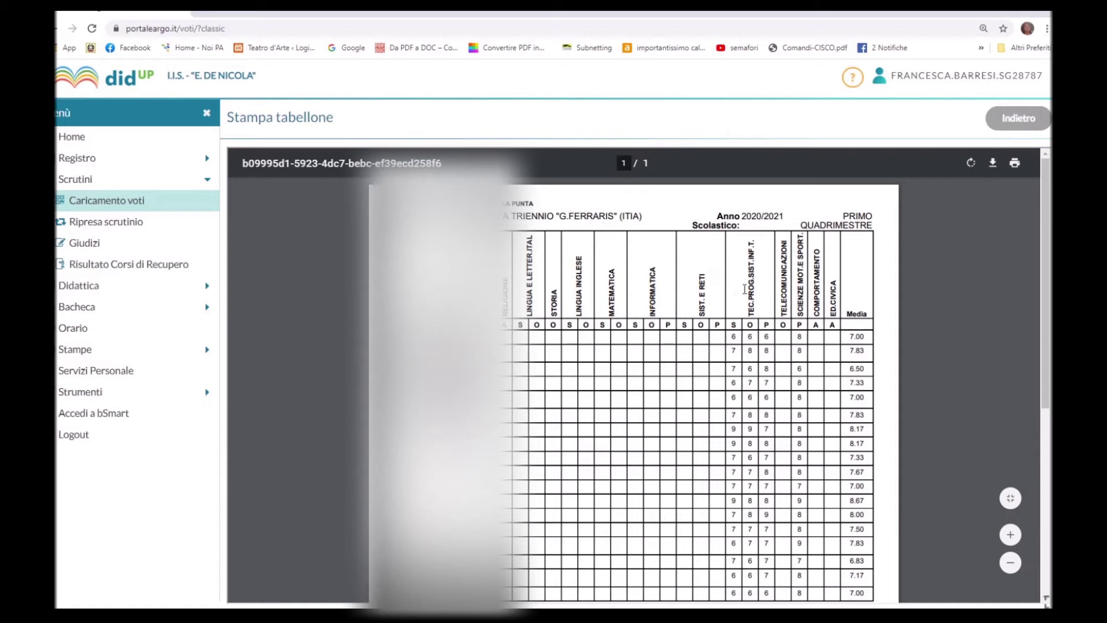
# Download the tabellone as stampa.pdf, and leave the print preview and print options to return to the class board.
pyautogui.click(993, 165)
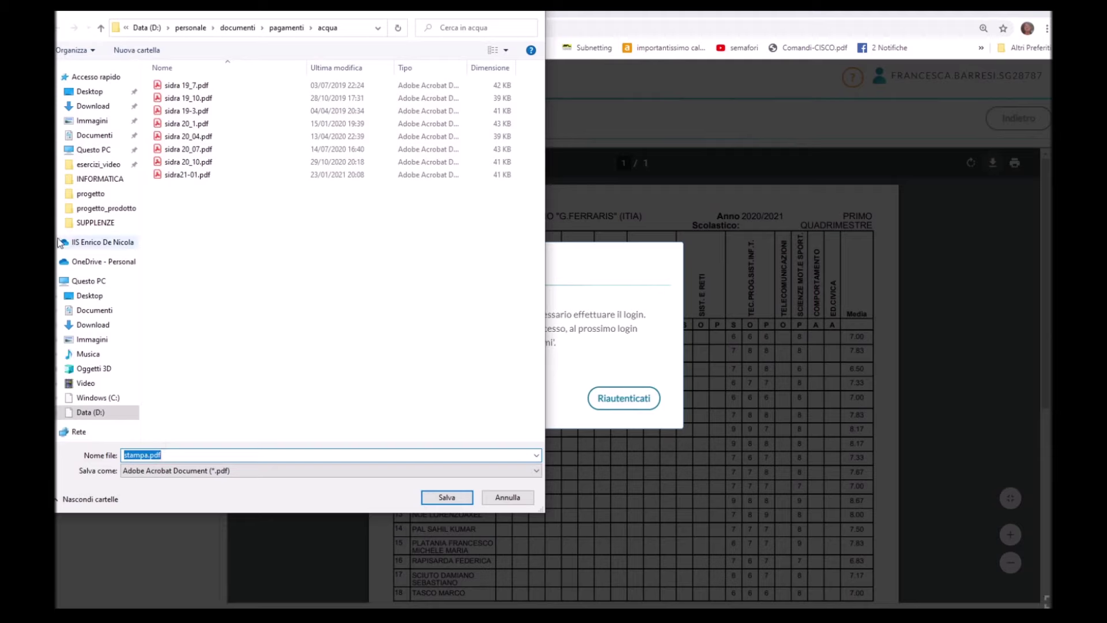
pyautogui.click(91, 149)
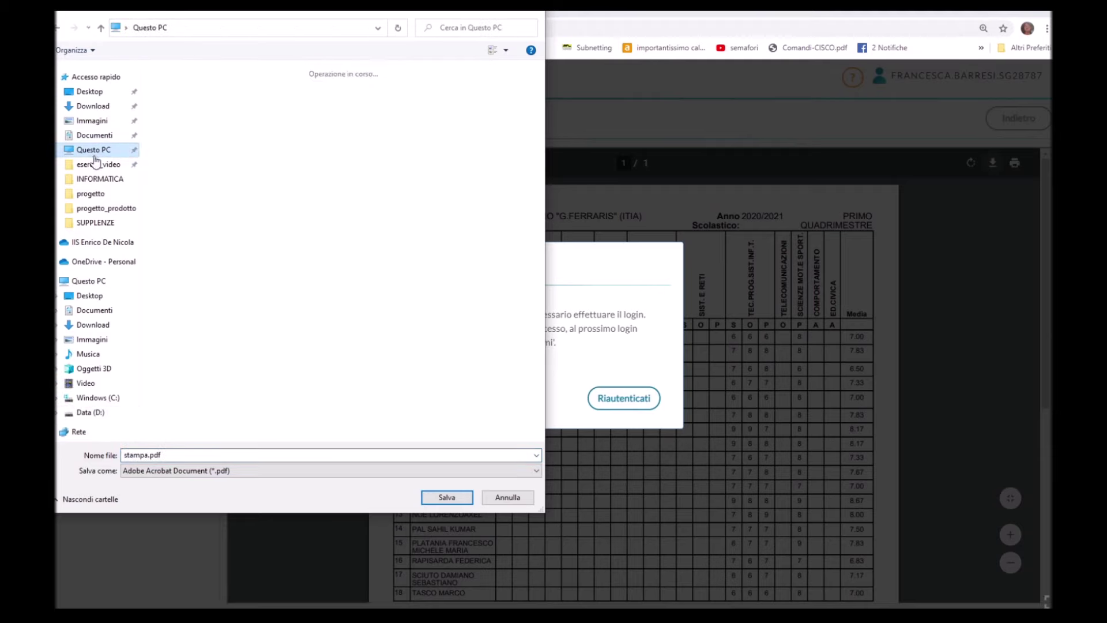
pyautogui.click(446, 498)
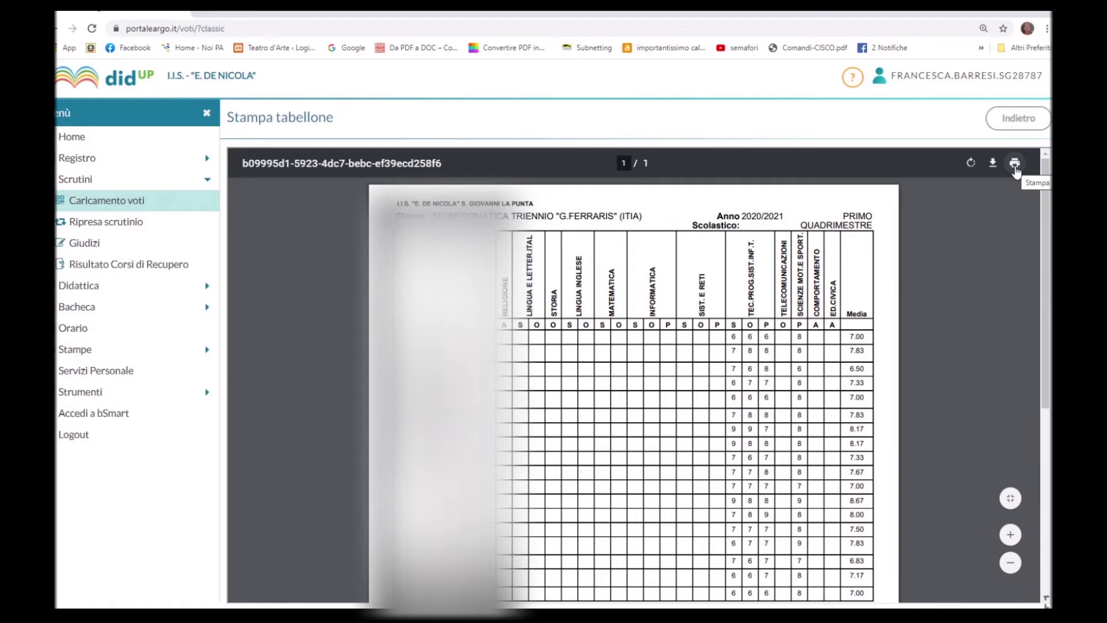
pyautogui.click(1012, 122)
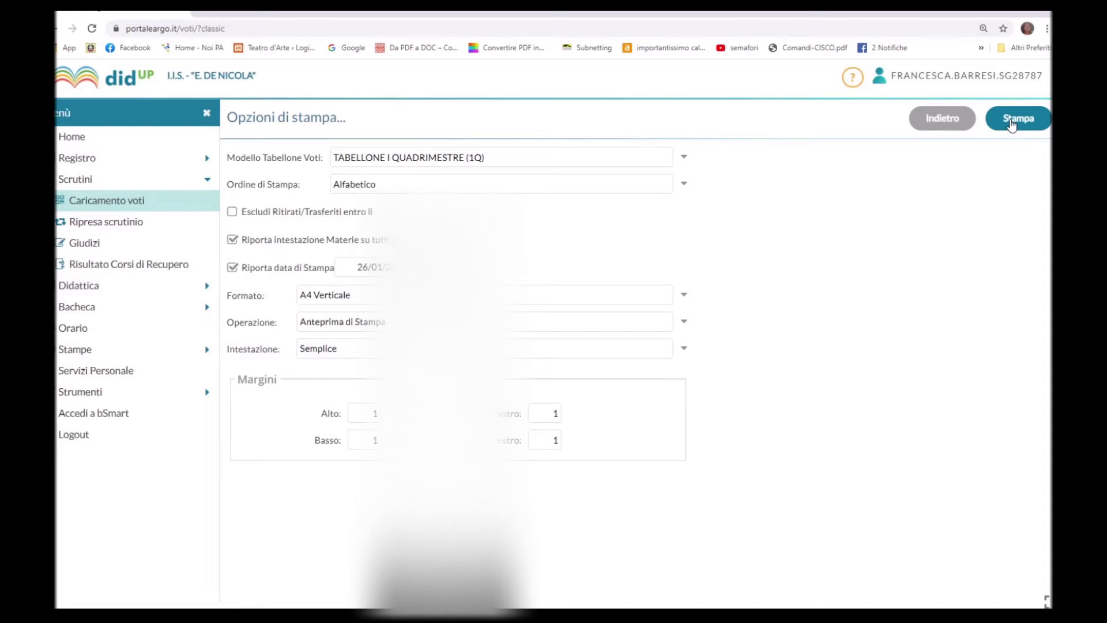
pyautogui.click(941, 120)
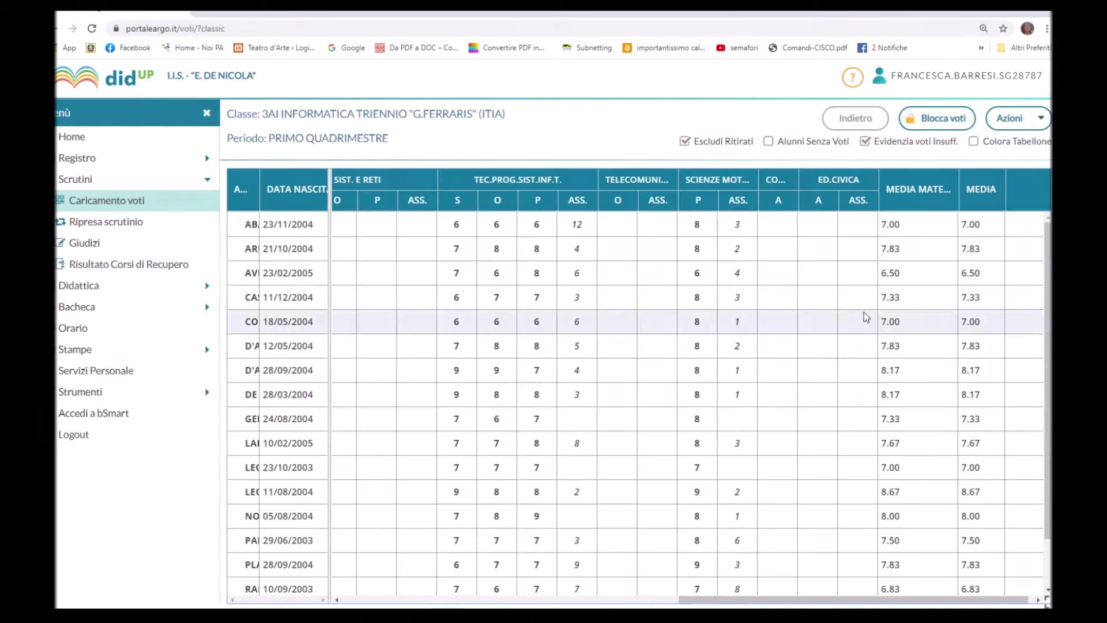
# Set up the class prospetto print with the print date 26/01/2021 and the Semplice heading.
pyautogui.click(1045, 122)
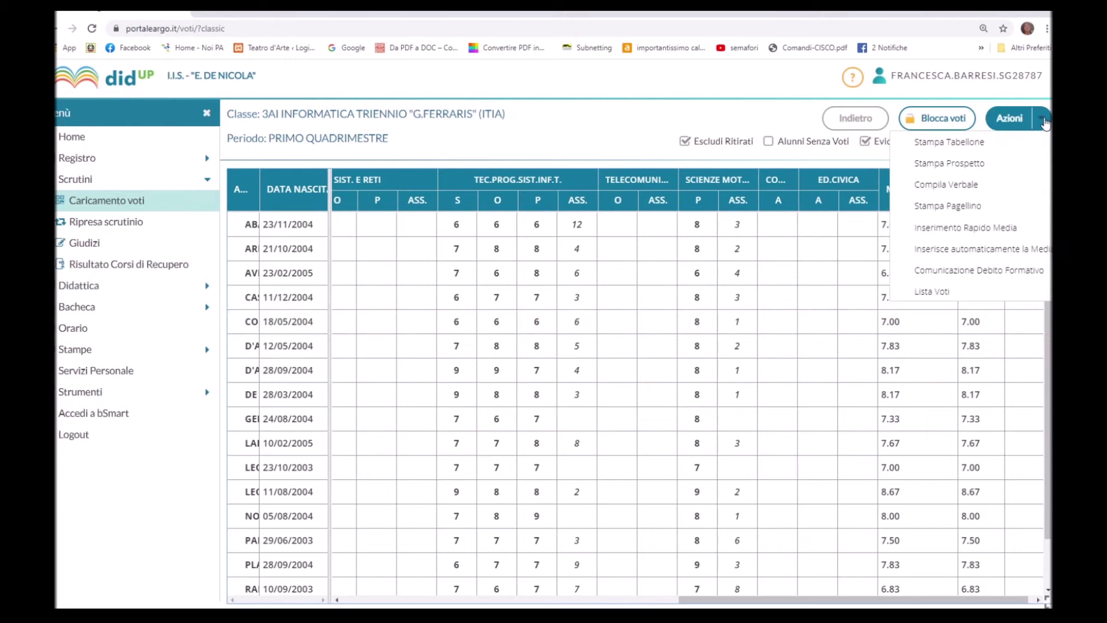
pyautogui.click(965, 168)
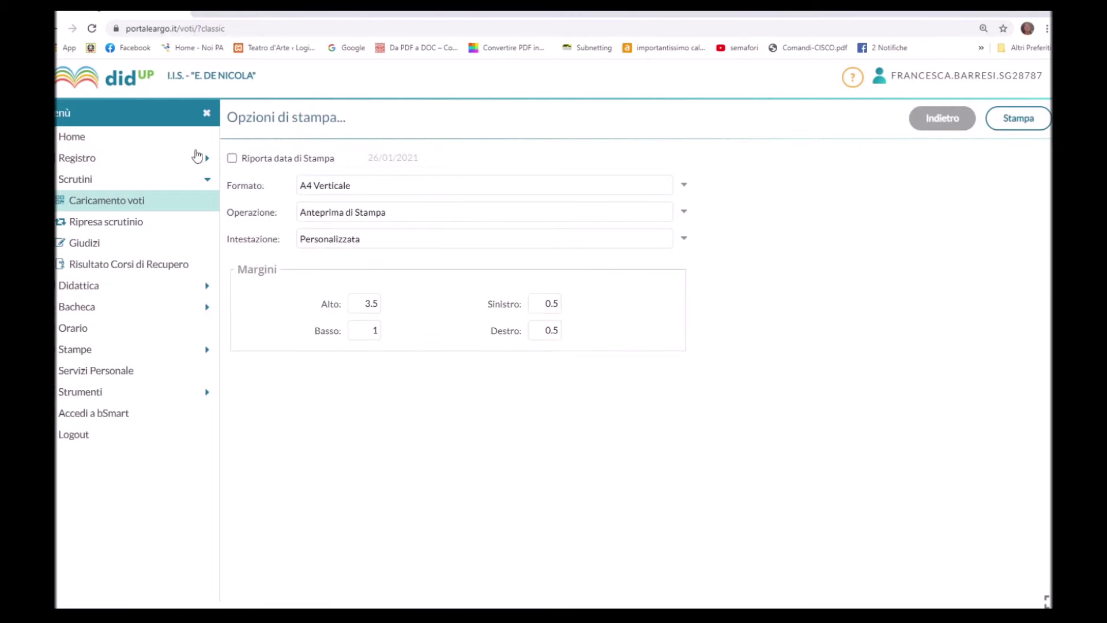
pyautogui.click(232, 158)
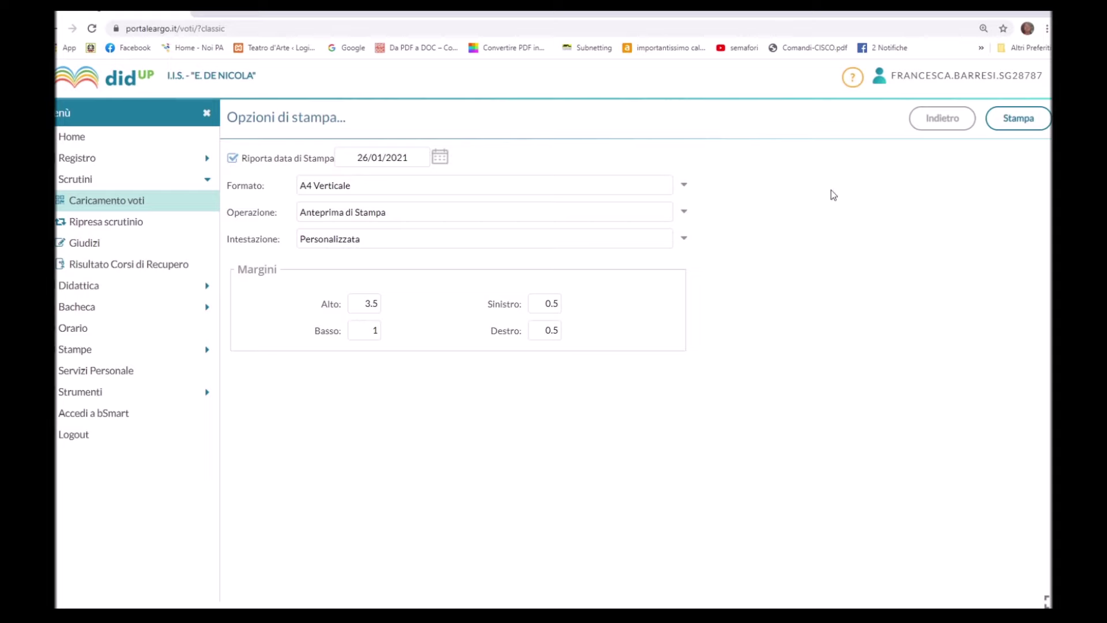
pyautogui.click(685, 238)
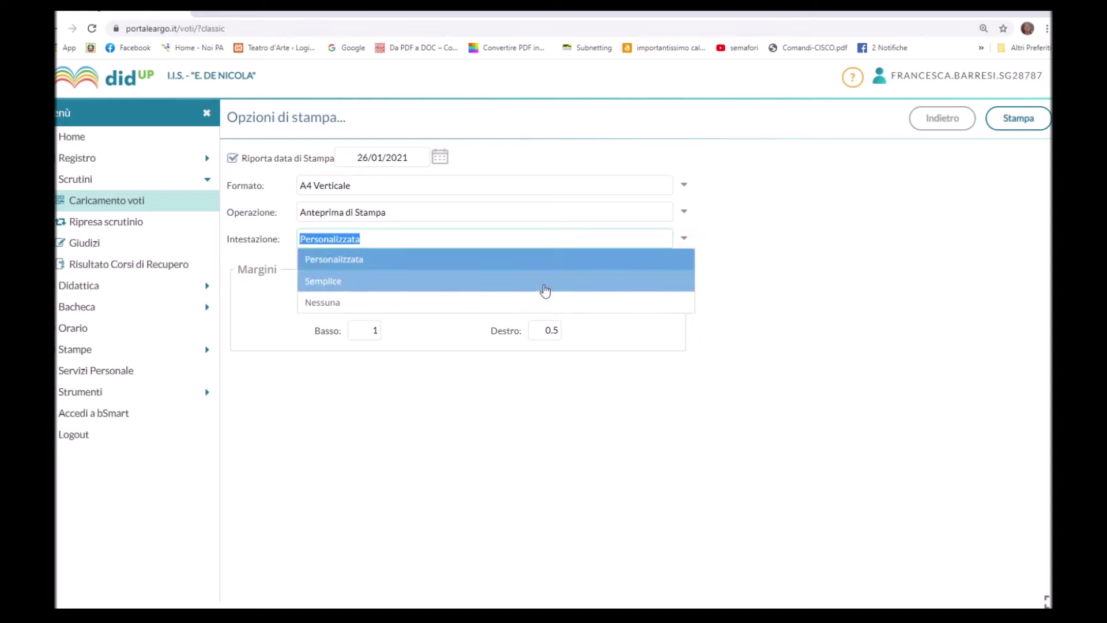
pyautogui.click(546, 284)
# Generate the prospetto print preview, review its INFORMATICA mark columns, and return to the class board.
pyautogui.click(1022, 119)
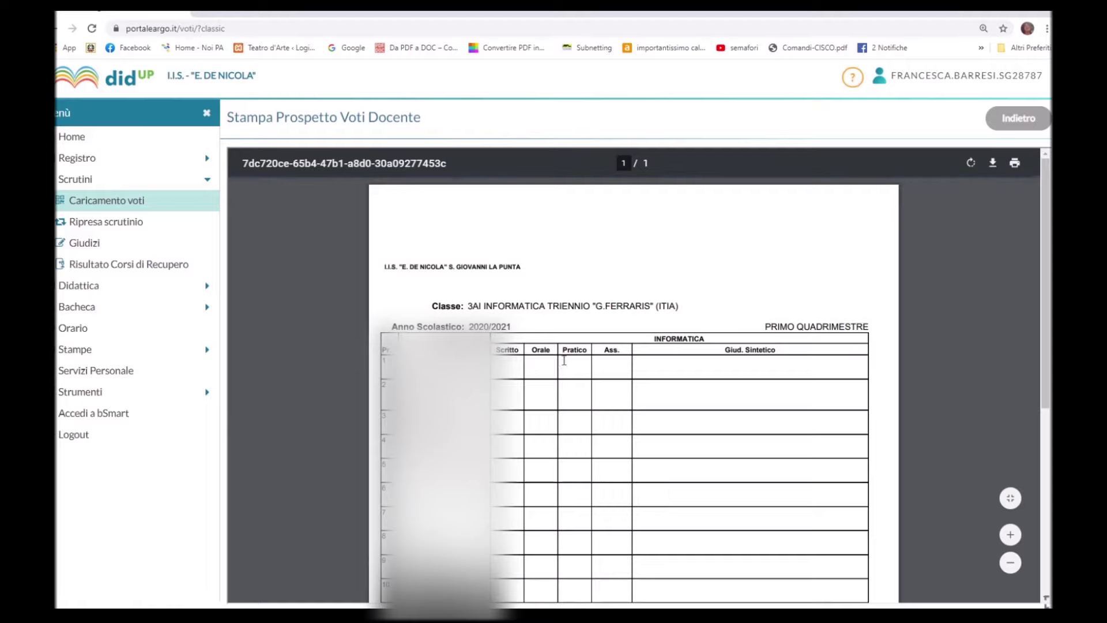
pyautogui.scroll(-2, 599, 381)
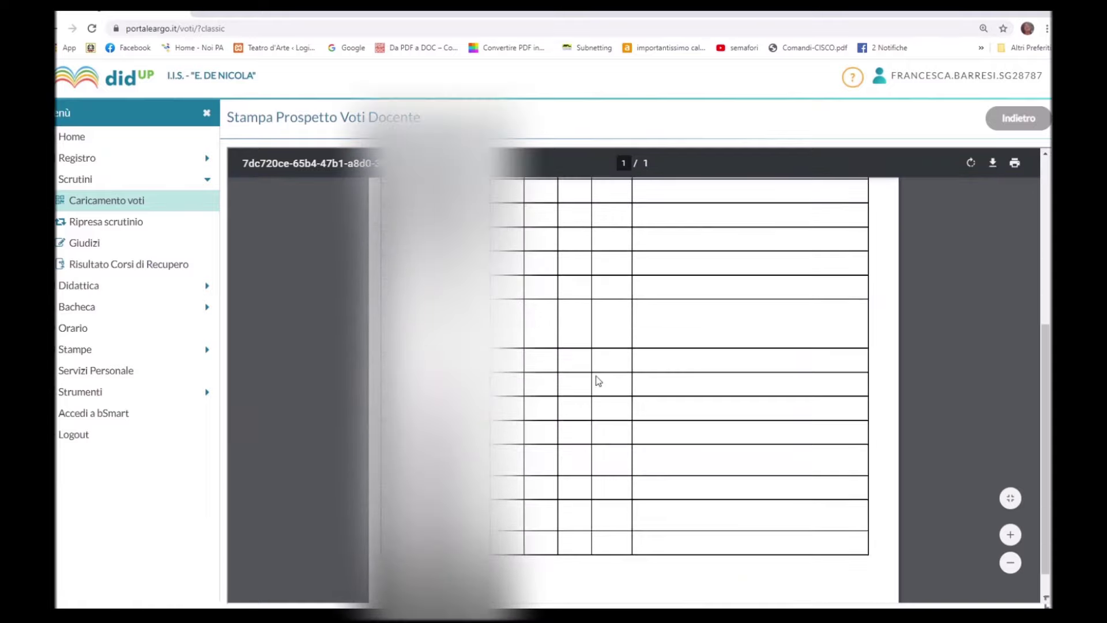
pyautogui.scroll(6, 599, 382)
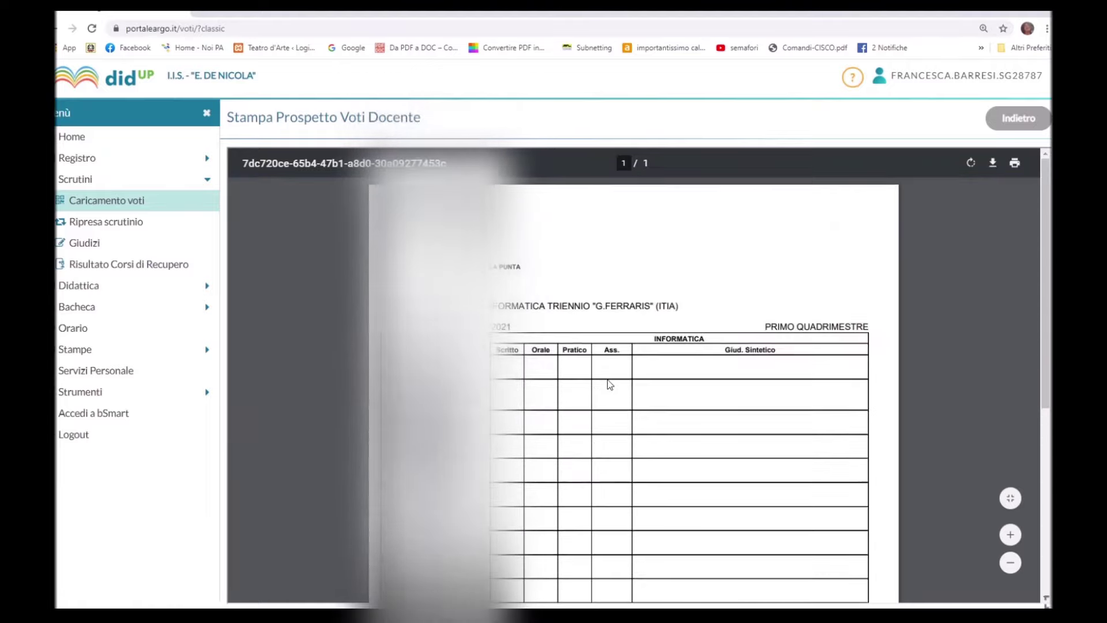
pyautogui.scroll(-3, 593, 378)
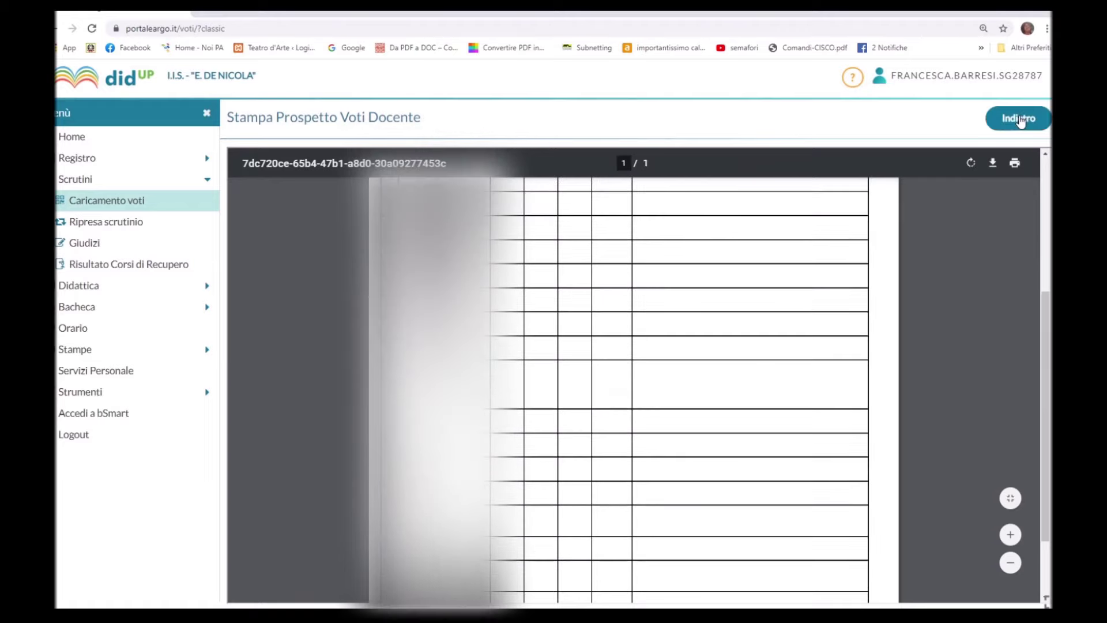
pyautogui.click(1014, 117)
pyautogui.click(940, 122)
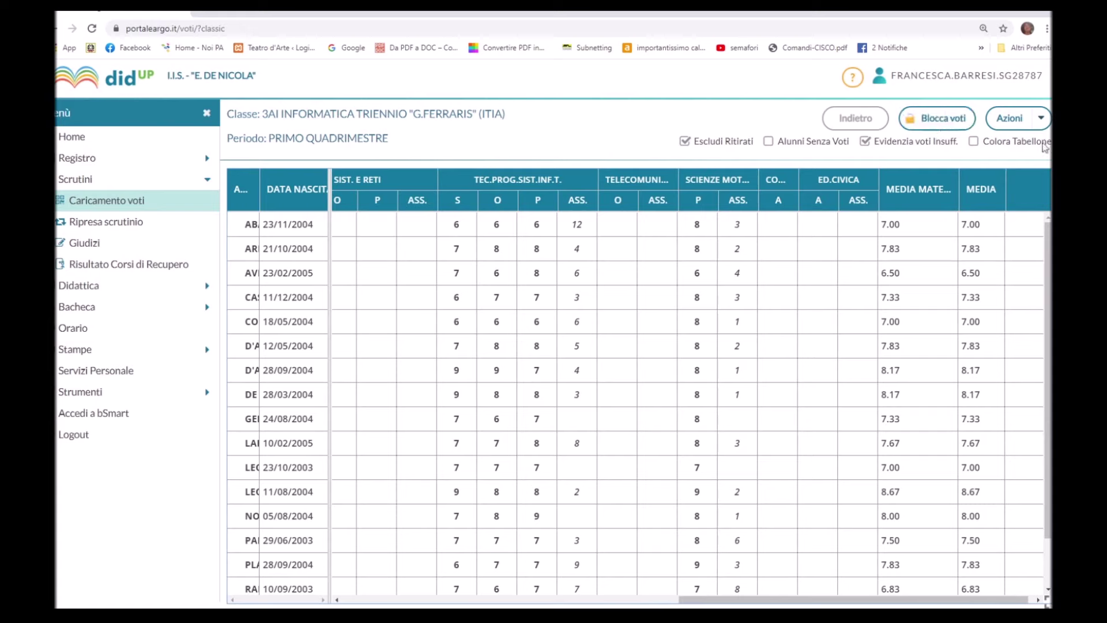
# Start compiling the class minutes from the "Verbale per lo Scrutinio Intermedio (con riporto dati)" template.
pyautogui.click(1042, 119)
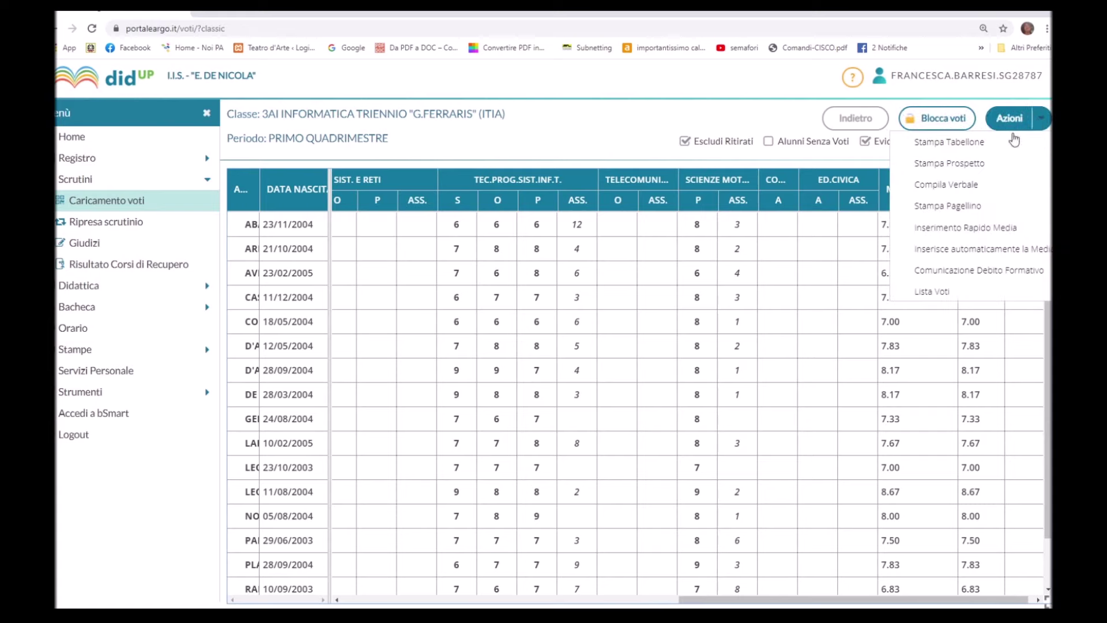
pyautogui.click(957, 190)
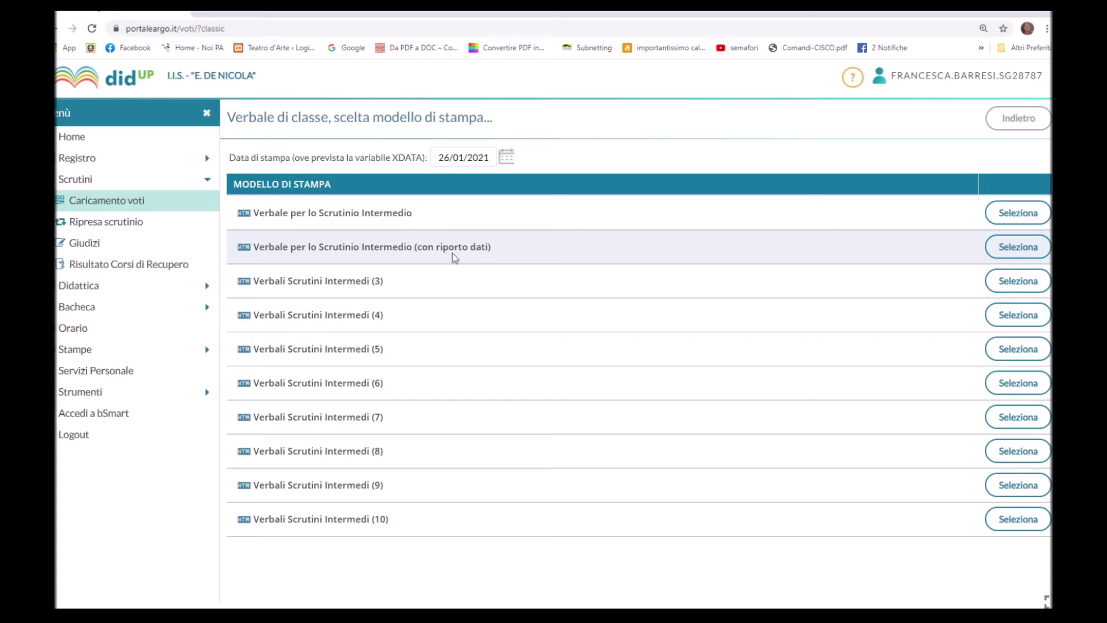
pyautogui.click(1024, 247)
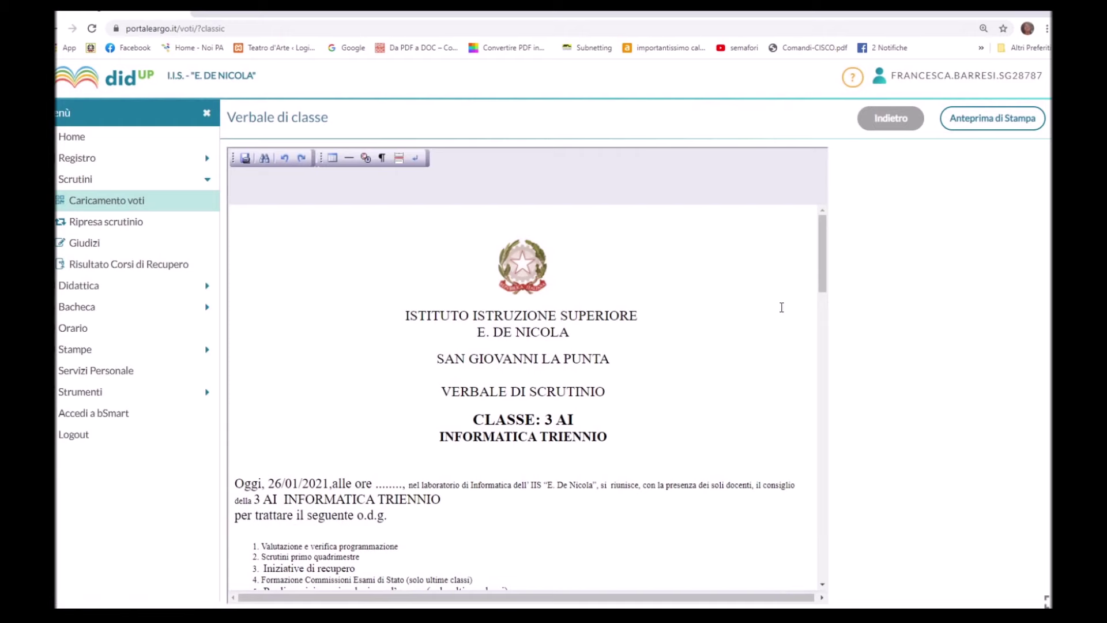
# Replace the dotted start-time blank in the opening paragraph of the minutes with 15:30.
pyautogui.scroll(-2, 667, 326)
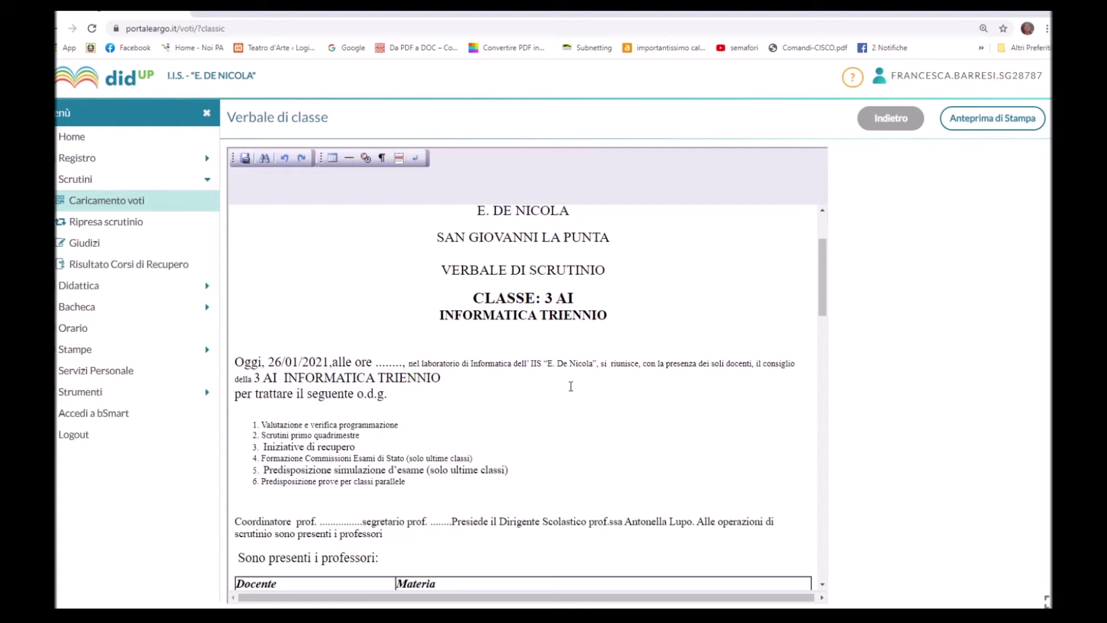
pyautogui.click(377, 362)
pyautogui.moveTo(377, 363); pyautogui.dragTo(405, 363)
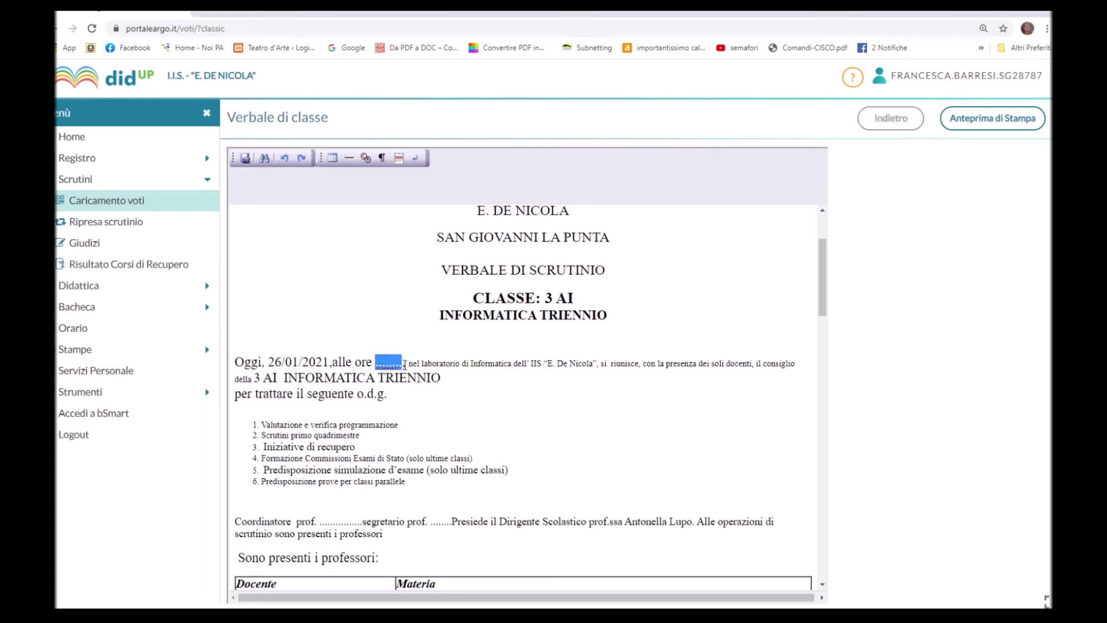
pyautogui.write('15')
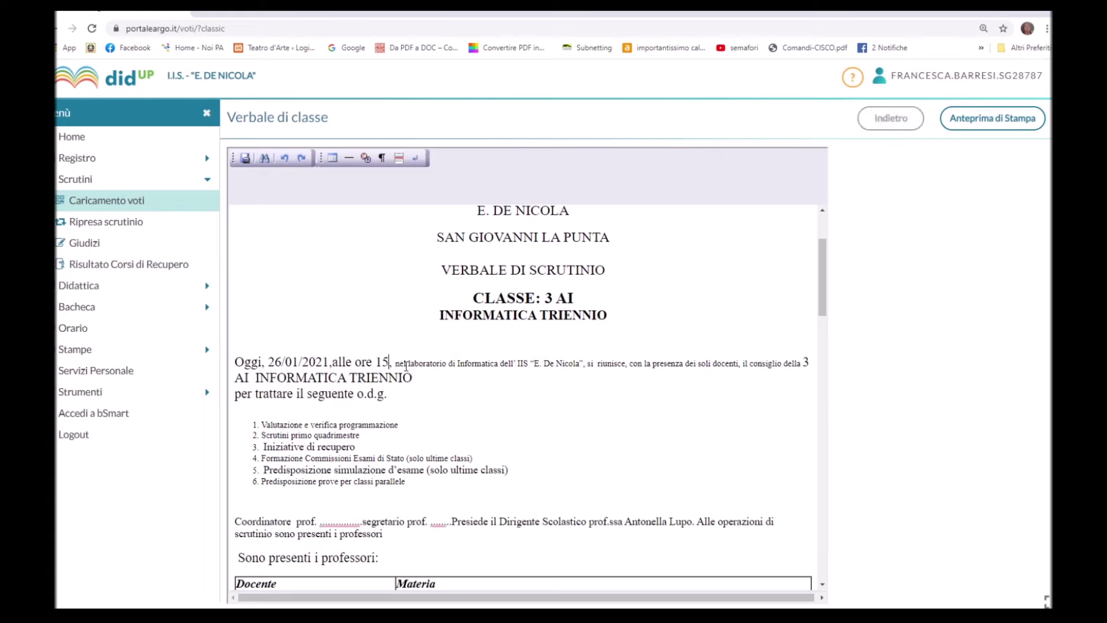
pyautogui.write(':30')
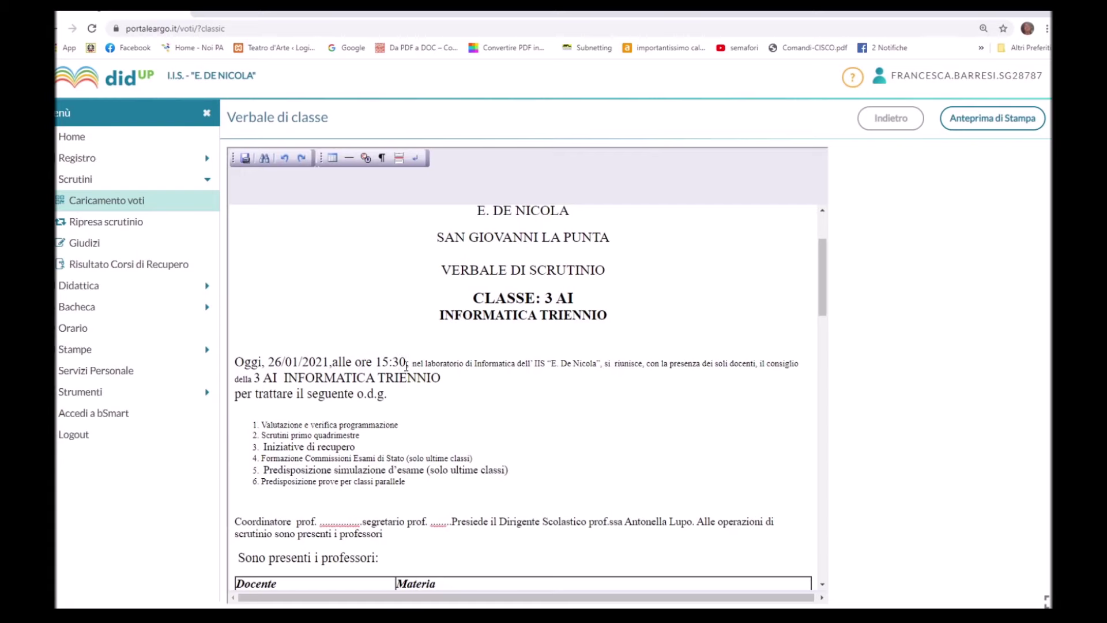
# Enter the coordinator's surname in the minutes and select the secretary's dotted blank.
pyautogui.scroll(-3, 460, 225)
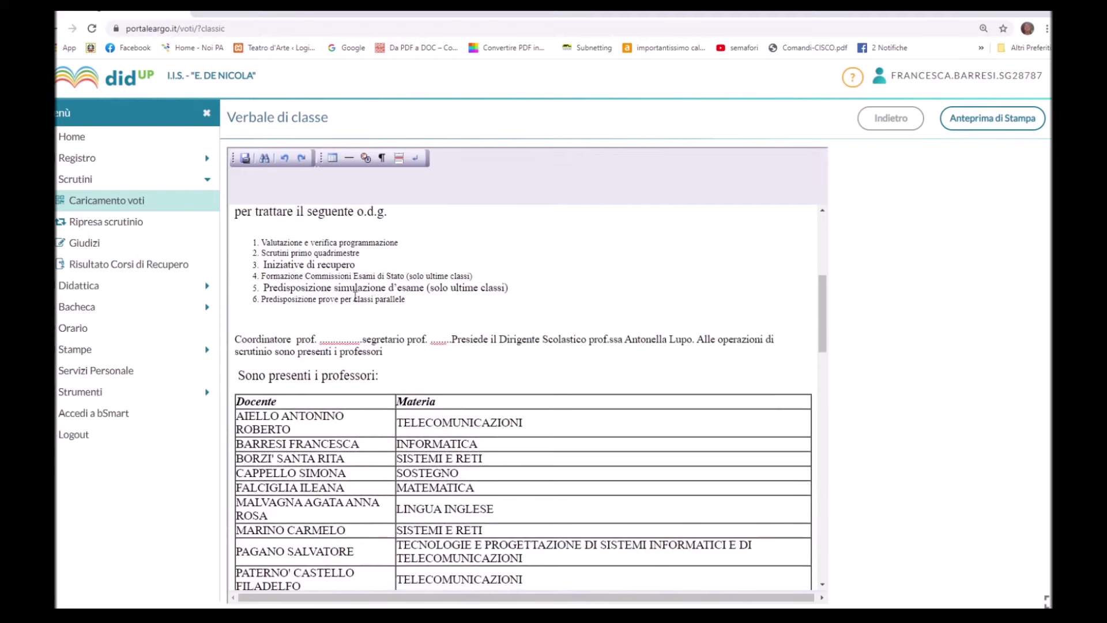
pyautogui.moveTo(324, 338); pyautogui.dragTo(358, 338)
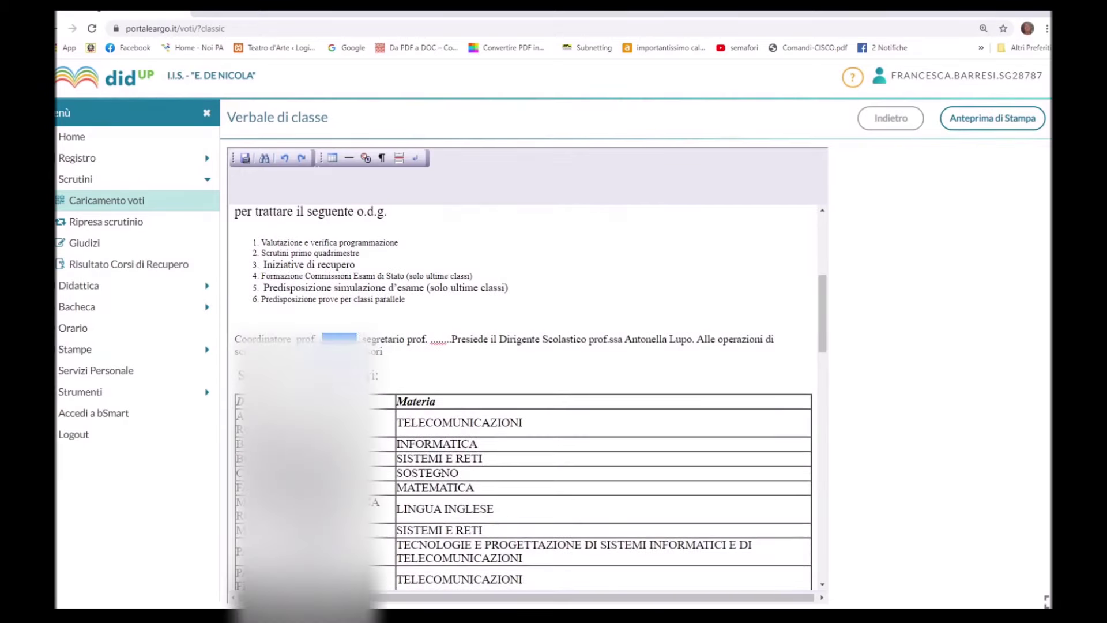
pyautogui.write('Barresi,')
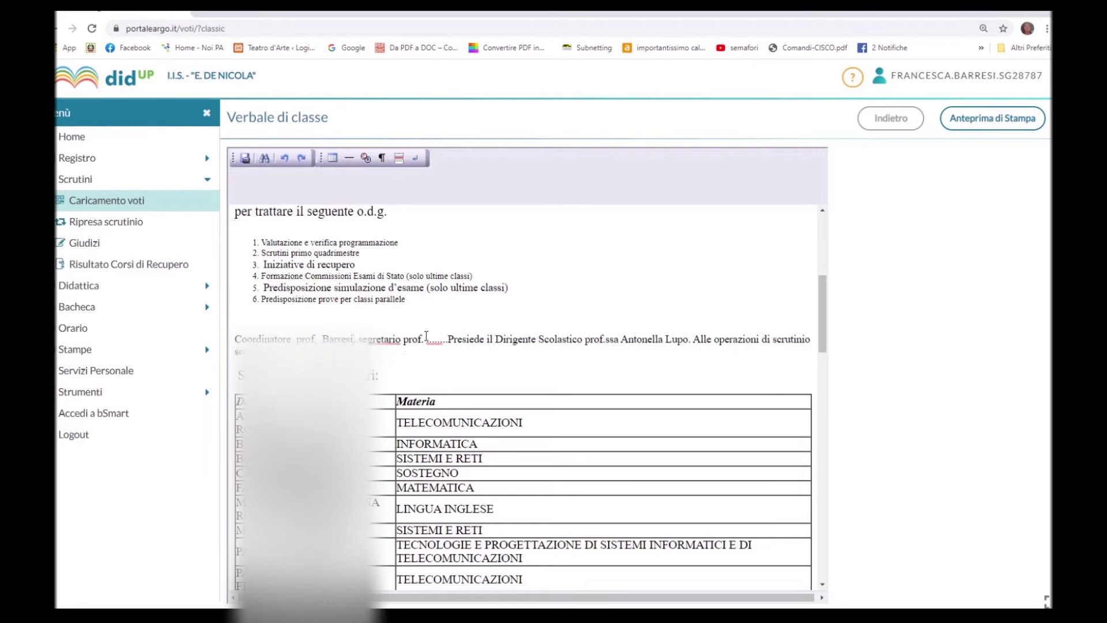
pyautogui.moveTo(428, 339); pyautogui.dragTo(445, 339)
# Fill in the absent teacher's surname and the substitute's name on the first line of justified absences.
pyautogui.scroll(-3, 412, 442)
pyautogui.scroll(-4, 527, 396)
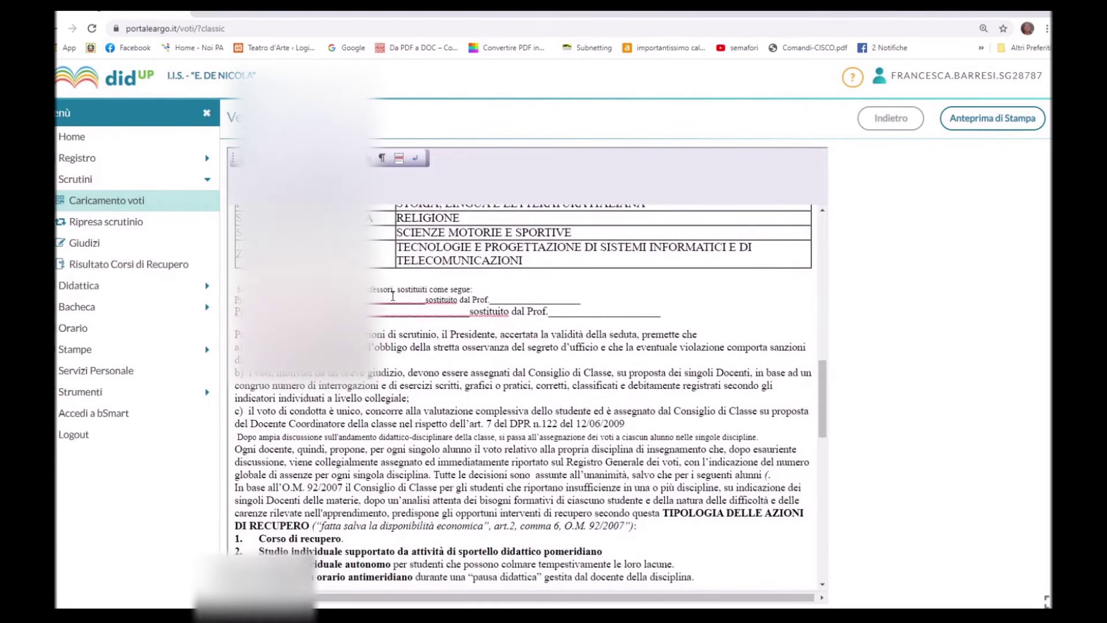
pyautogui.scroll(-1, 394, 297)
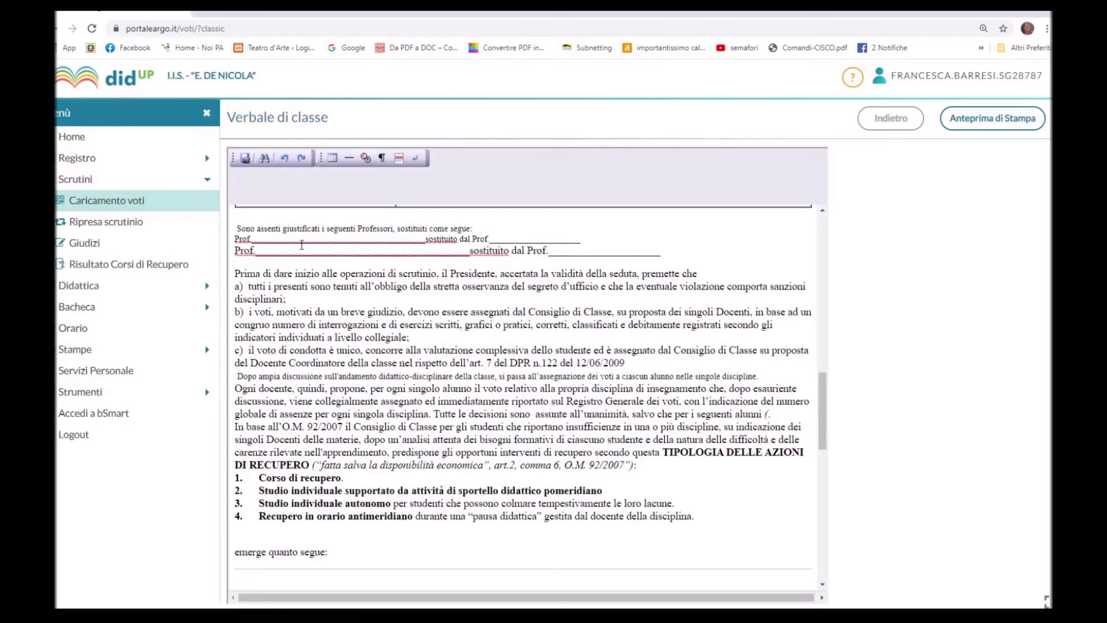
pyautogui.moveTo(260, 240); pyautogui.dragTo(321, 240)
pyautogui.write('barresi')
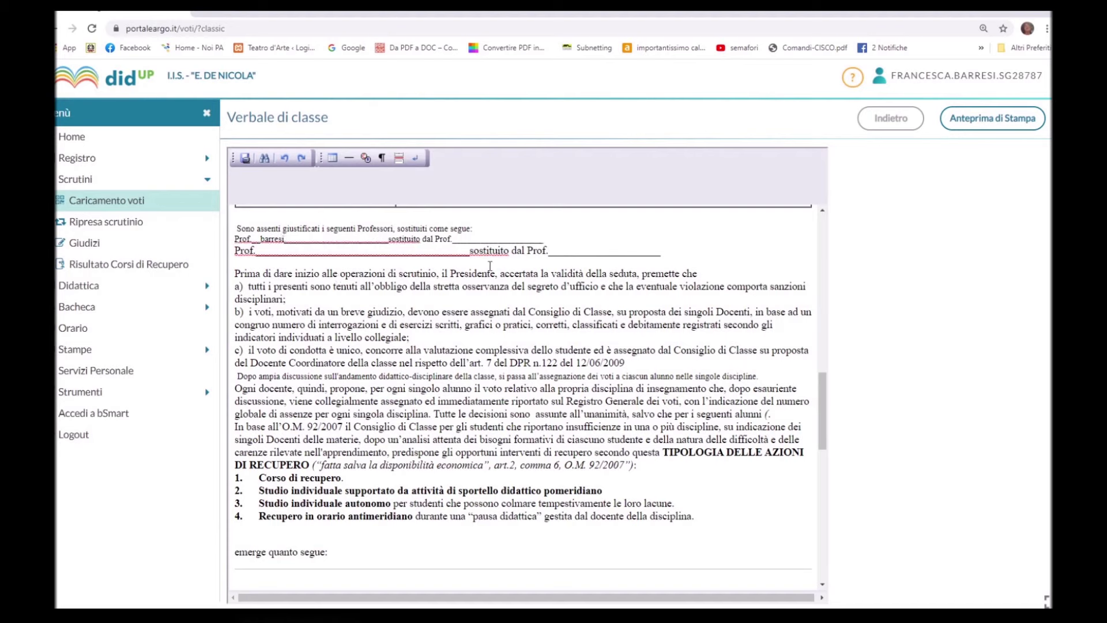
pyautogui.moveTo(483, 239); pyautogui.dragTo(527, 237)
pyautogui.write('amilcare')
# Add the filler text "laskjalkjdlasdlkjaslkjdlajldjljaldsjlakjsdjlakjjdlkjdlas" on the empty line below the conduct-grade sentence.
pyautogui.scroll(-3, 473, 401)
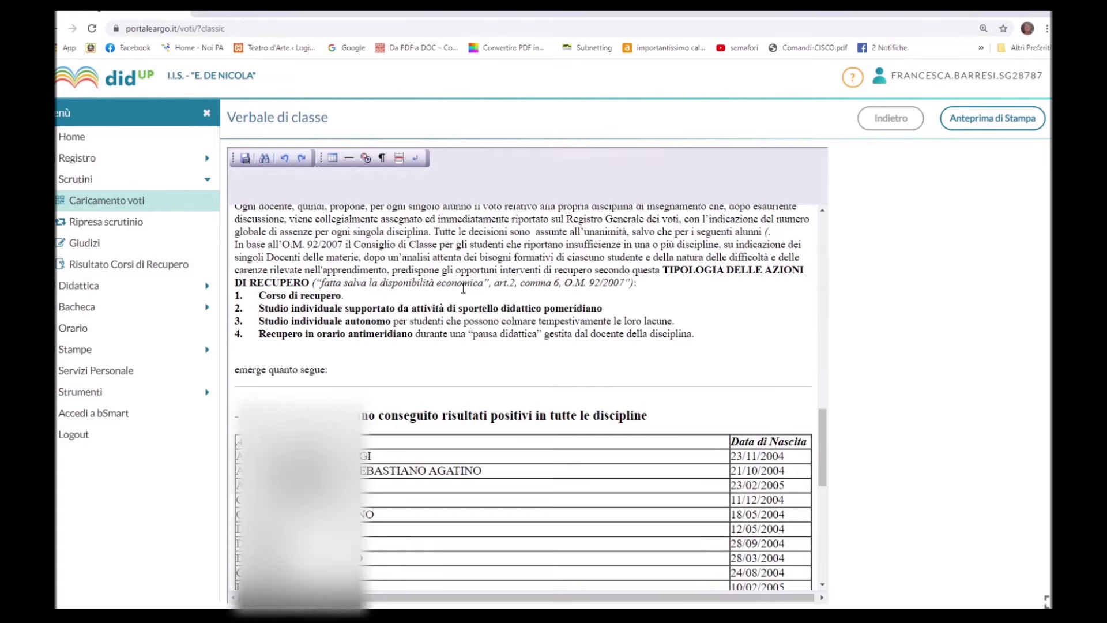
pyautogui.scroll(-5, 500, 356)
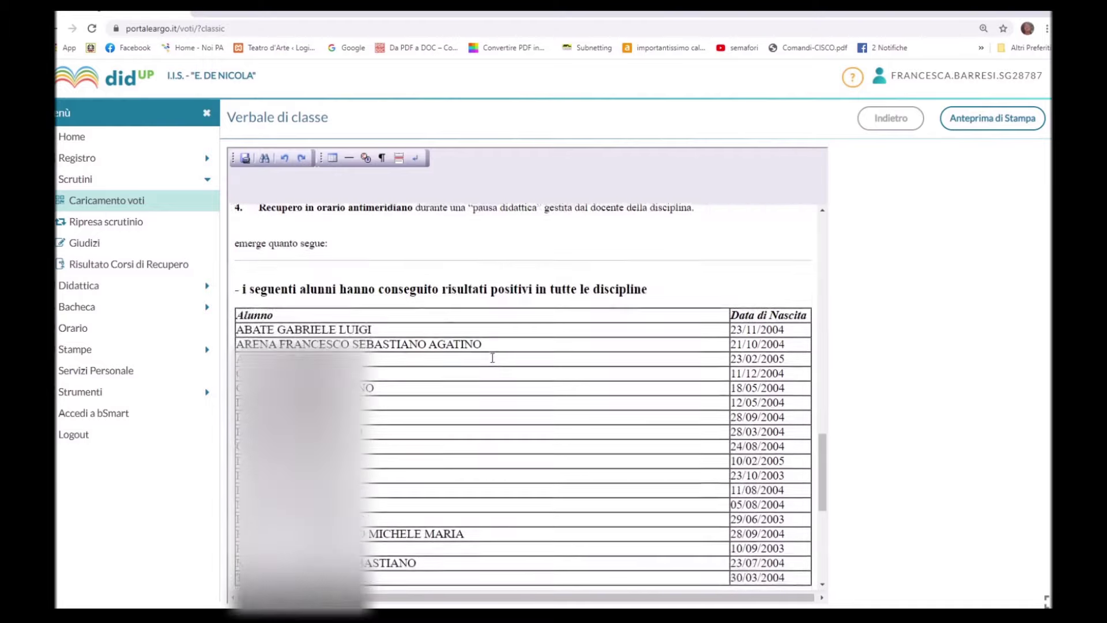
pyautogui.scroll(-3, 488, 353)
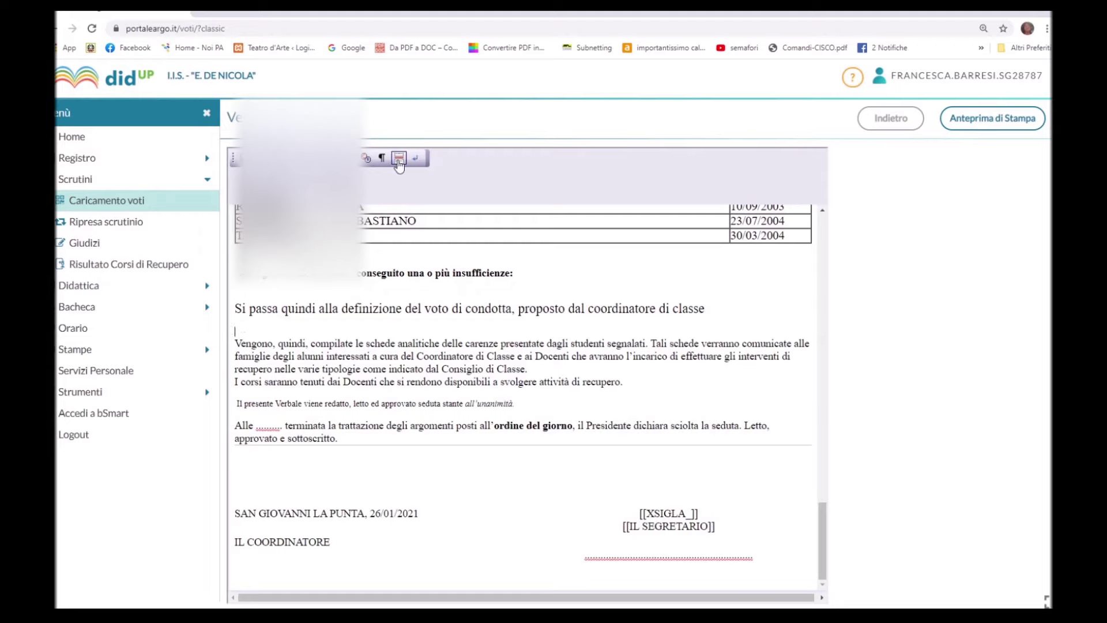
pyautogui.write('laskjalkjdlasdlkjaslkjdlajldjljaldsjlakjsdjlakjjdlkjdlas')
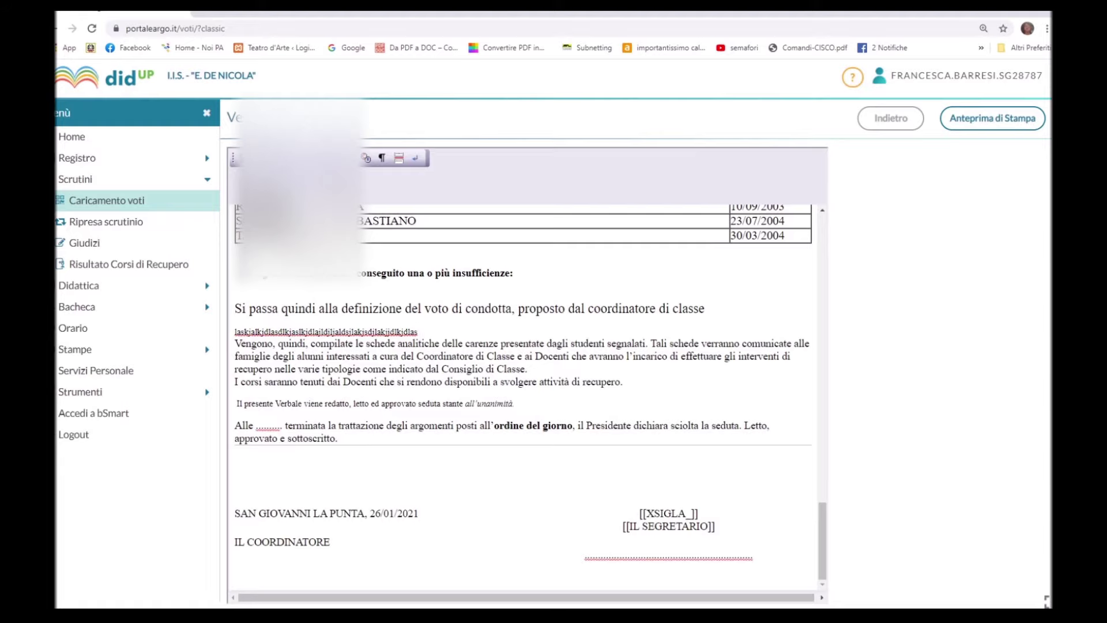
# Generate the print preview of the class minutes, and leave the preview and editor to return to the template list.
pyautogui.click(979, 123)
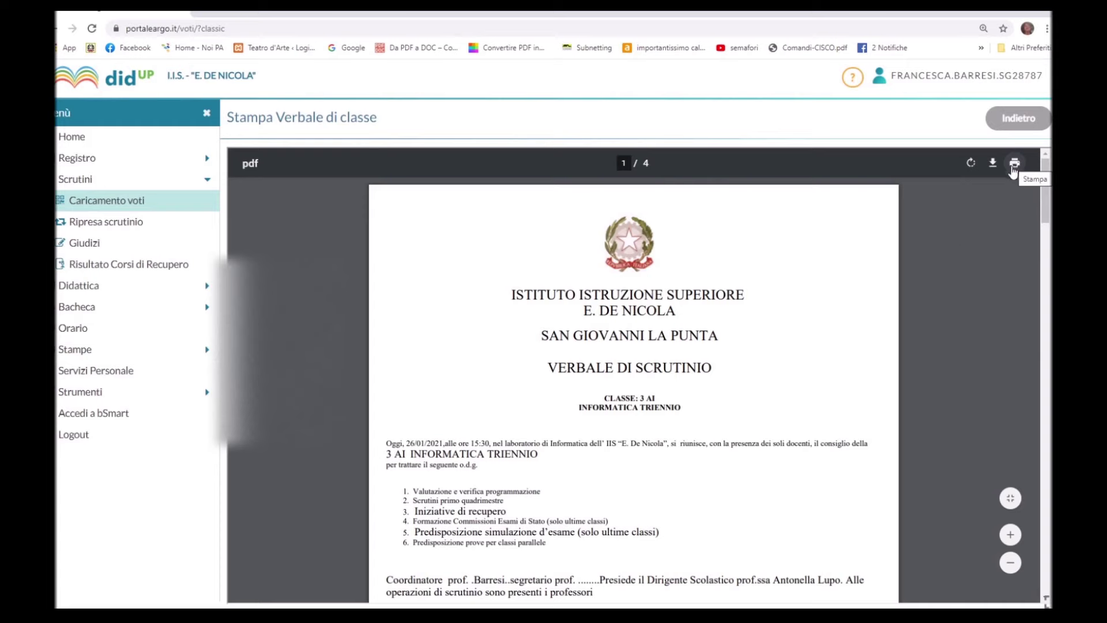
pyautogui.click(1006, 126)
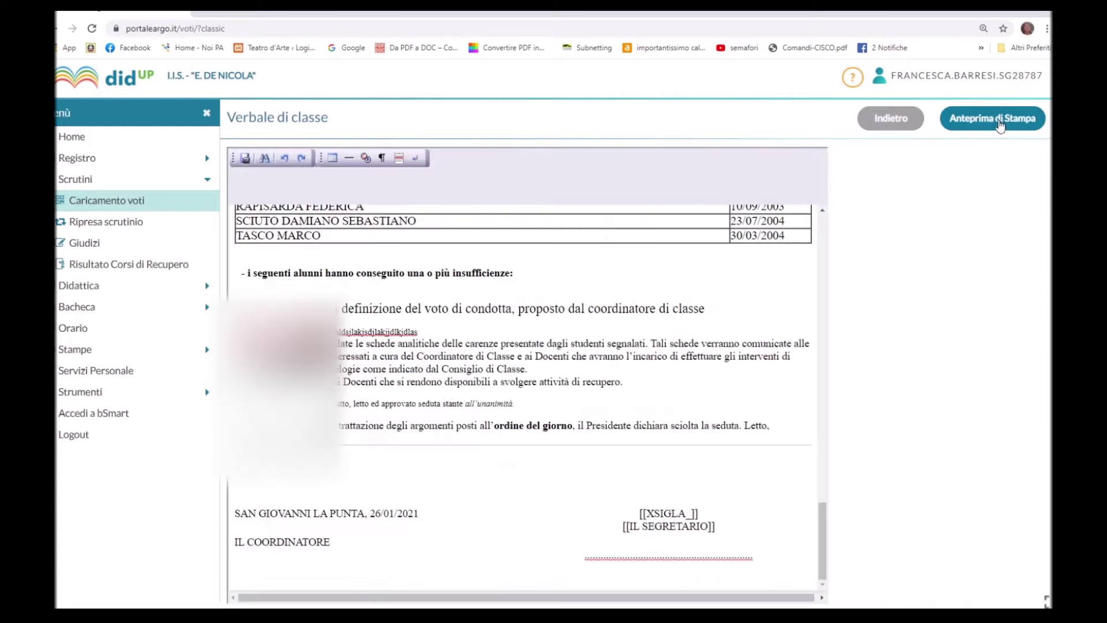
pyautogui.click(898, 121)
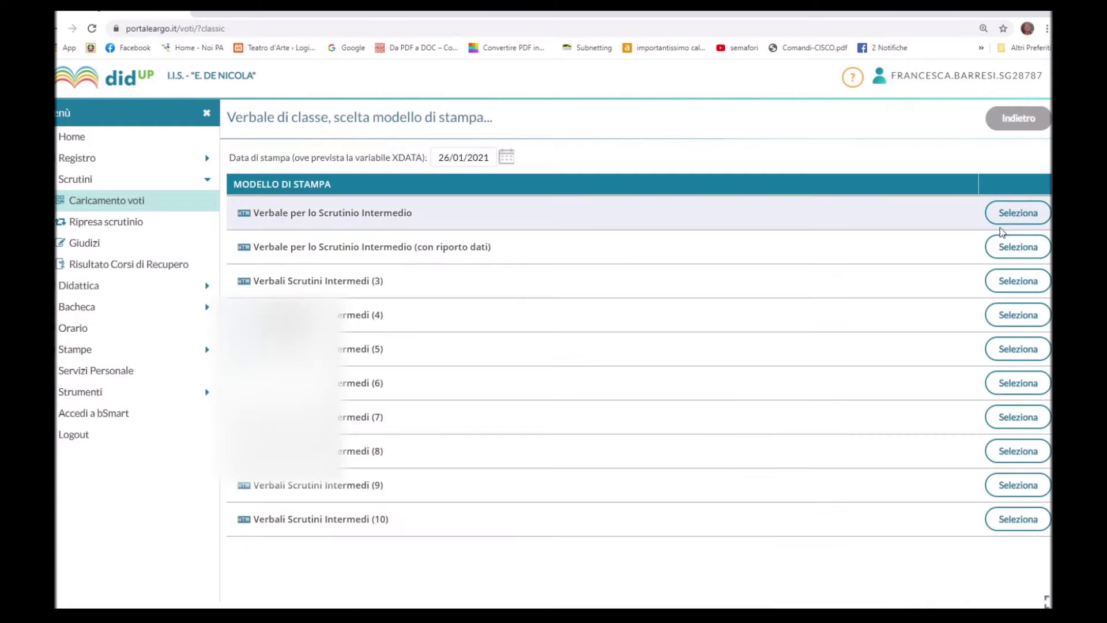
# Reopen the "Verbale per lo Scrutinio Intermedio (con riporto dati)" template and highlight its start-time and coordinator blanks.
pyautogui.click(1016, 251)
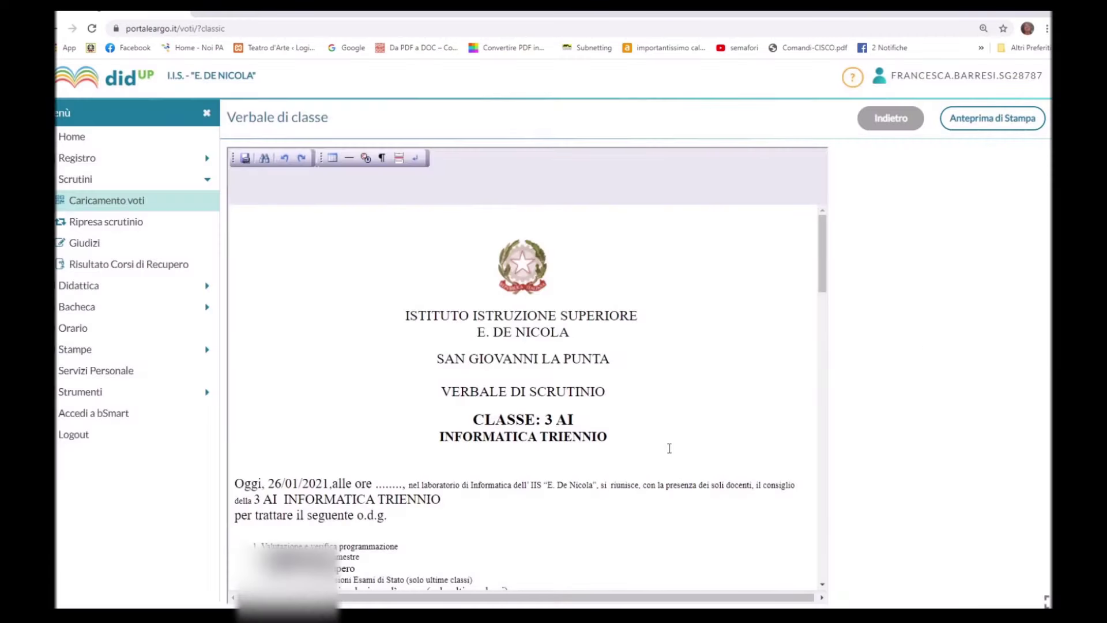
pyautogui.scroll(-3, 592, 455)
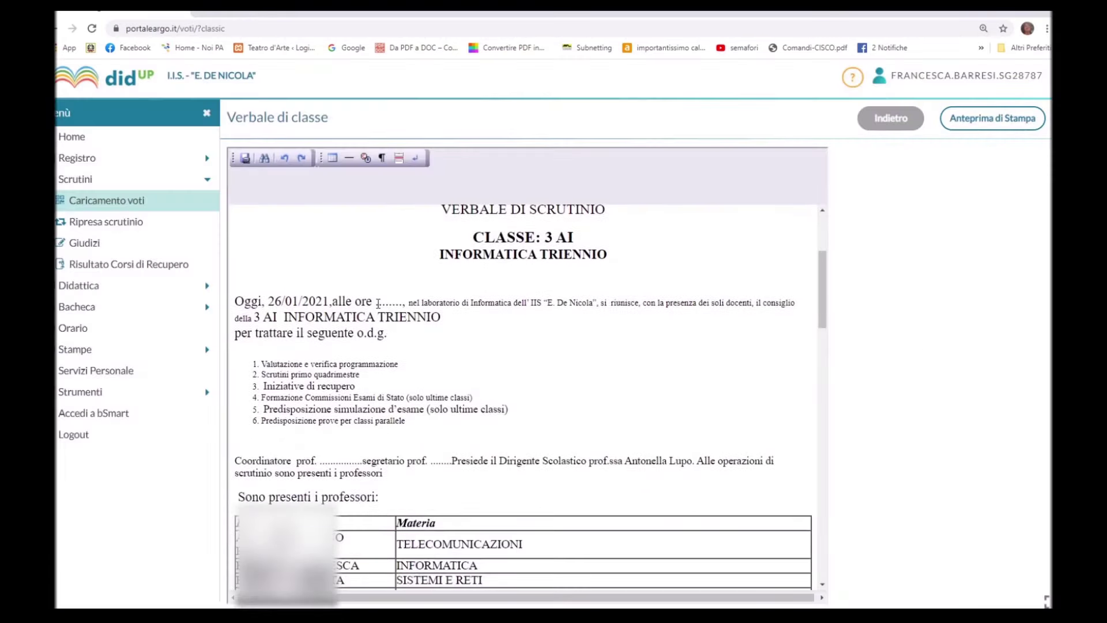
pyautogui.moveTo(377, 303); pyautogui.dragTo(399, 303)
pyautogui.scroll(-1, 432, 455)
pyautogui.moveTo(327, 401); pyautogui.dragTo(349, 402)
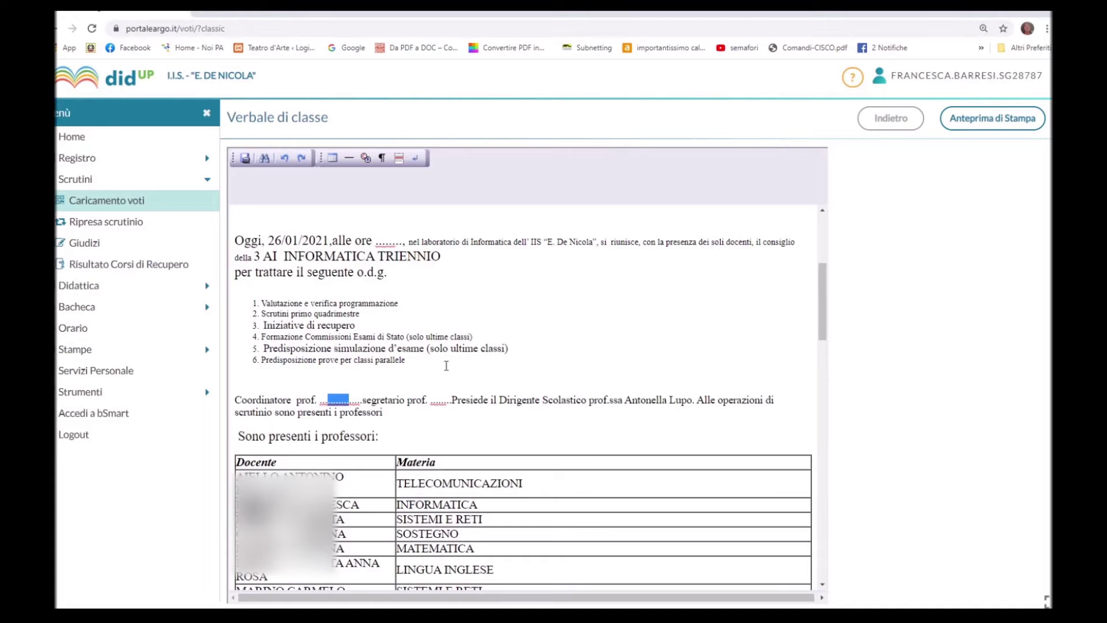
pyautogui.scroll(4, 446, 365)
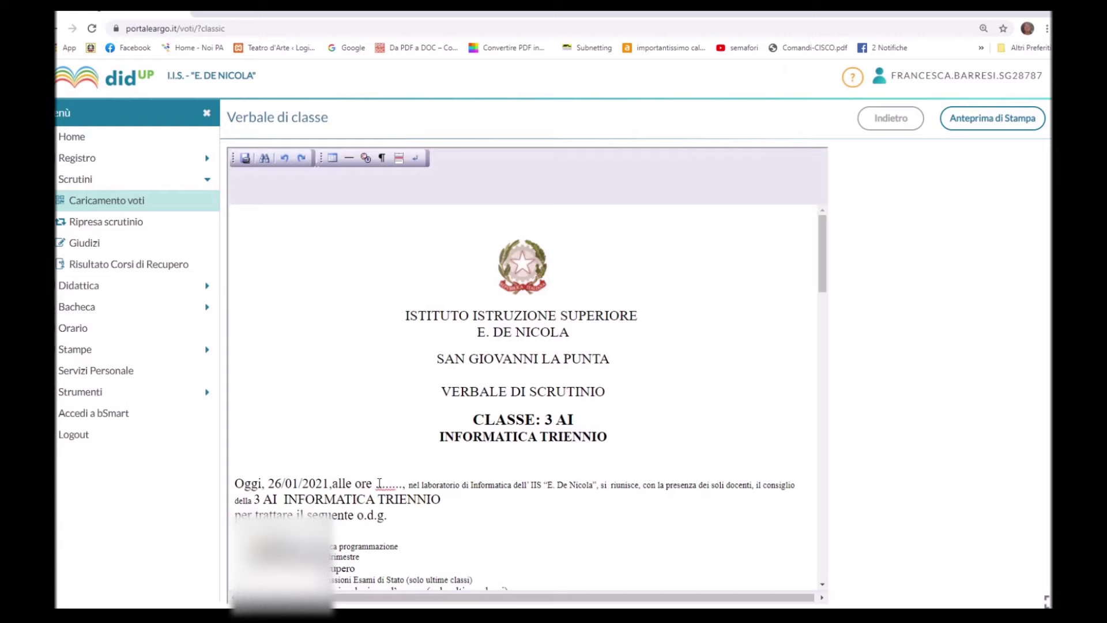
pyautogui.moveTo(372, 483); pyautogui.dragTo(389, 482)
# Save the class minutes from the editor to the computer and show documento.html in its download folder.
pyautogui.click(245, 158)
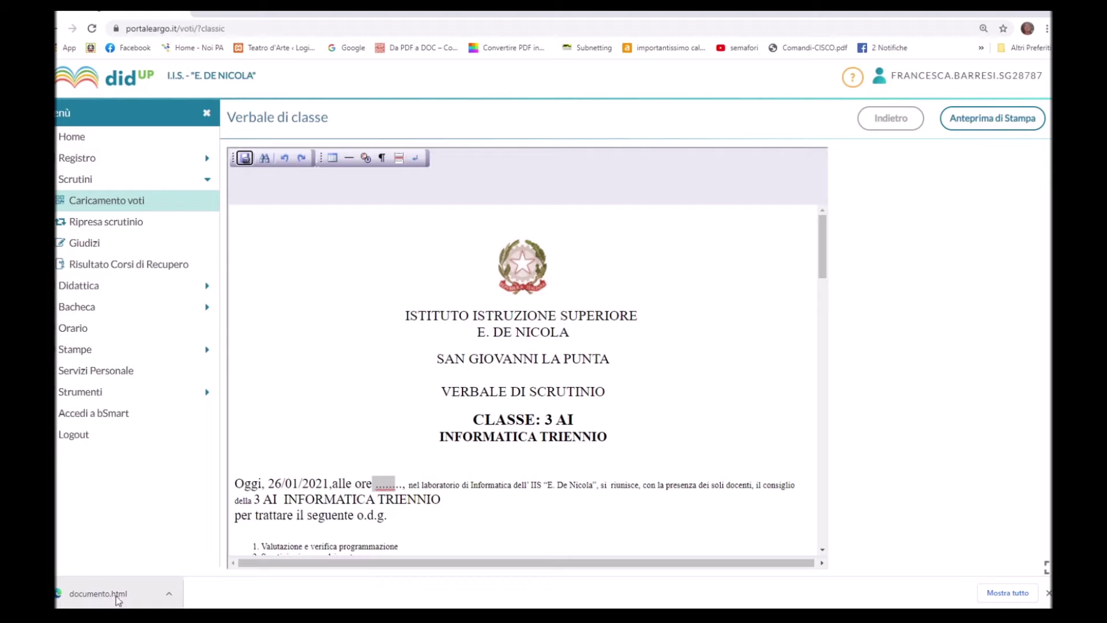
pyautogui.click(169, 595)
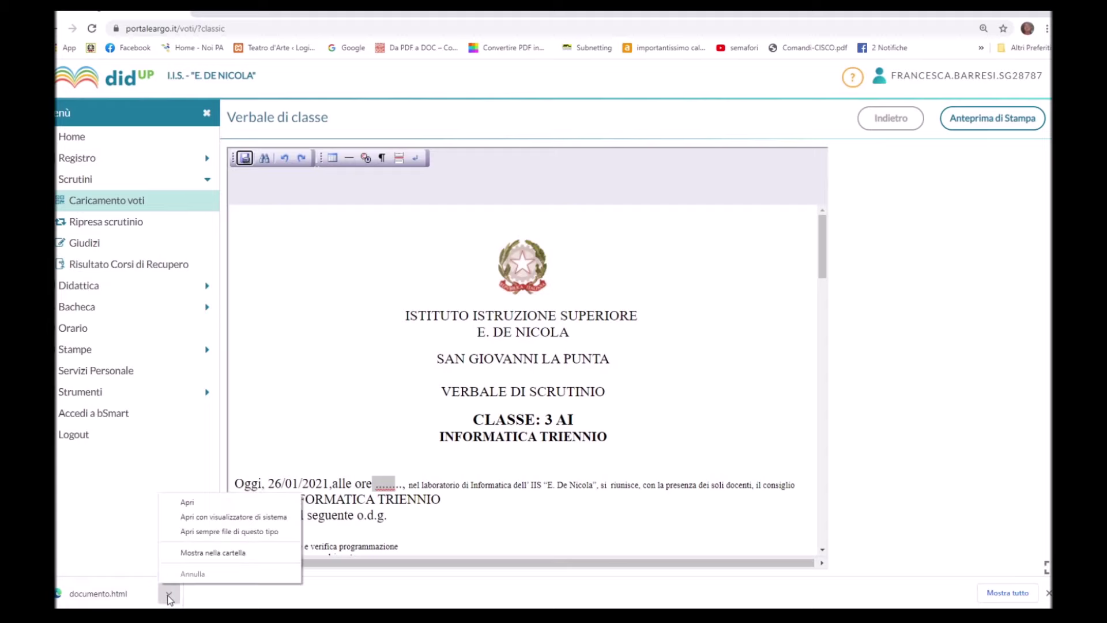
pyautogui.click(208, 555)
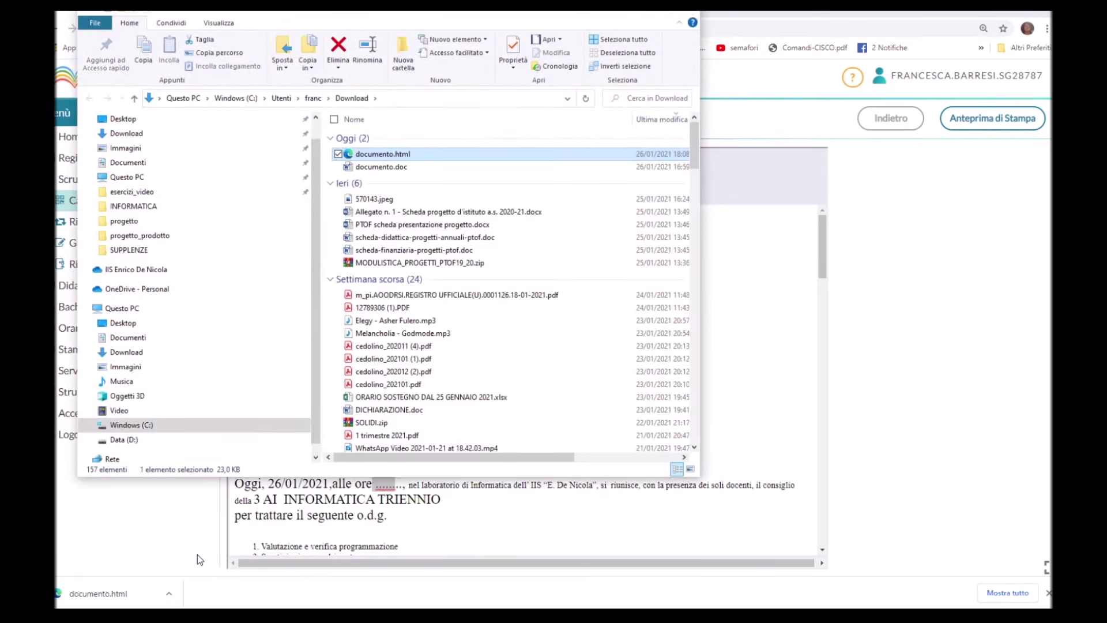
# Rename documento.html with the .doc extension, accepting the extension change and the alternative name "documento (2).doc".
pyautogui.click(382, 154)
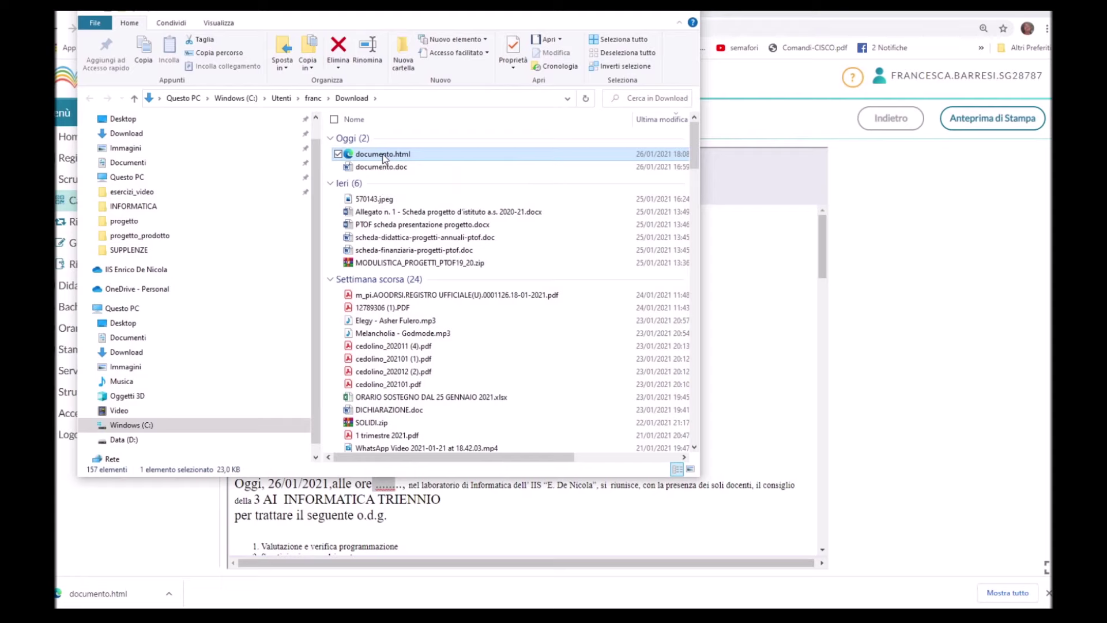
pyautogui.rightClick(383, 154)
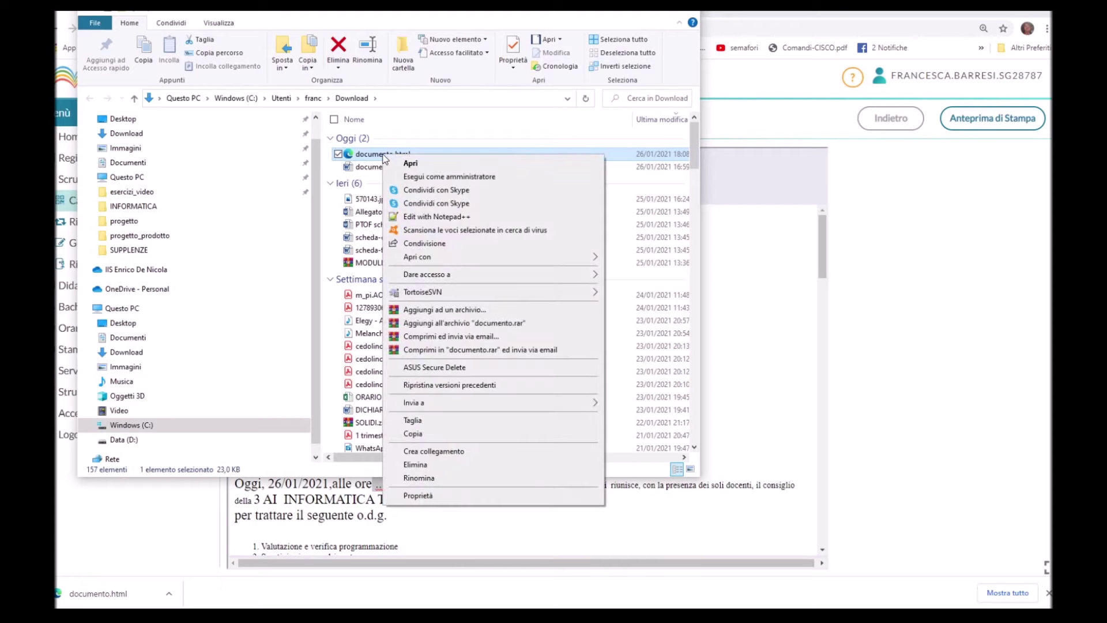
pyautogui.click(418, 477)
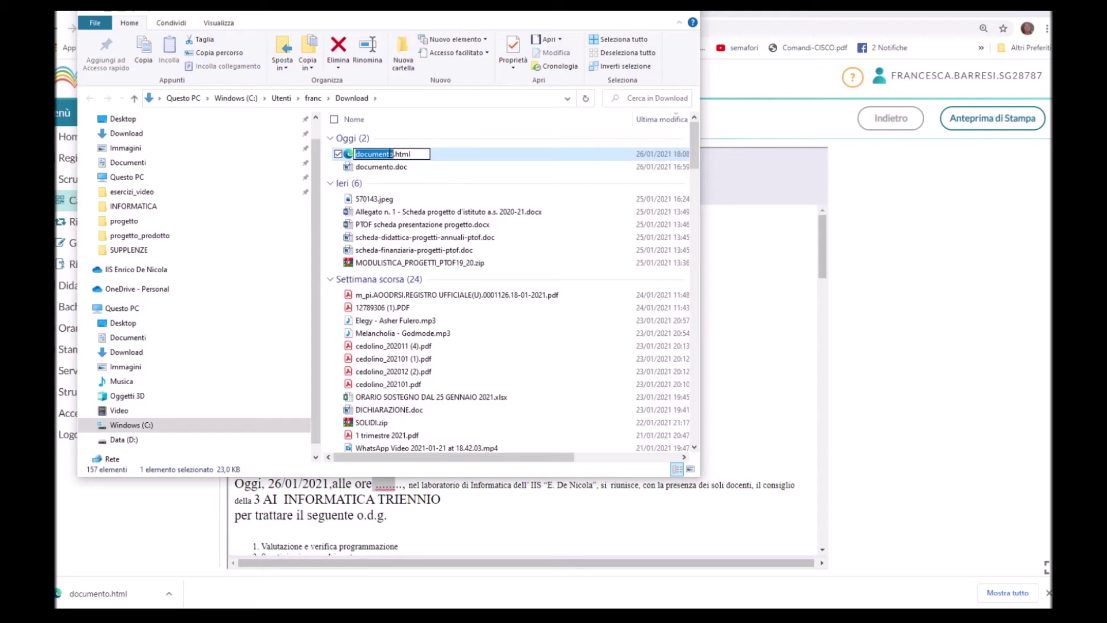
pyautogui.click(421, 153)
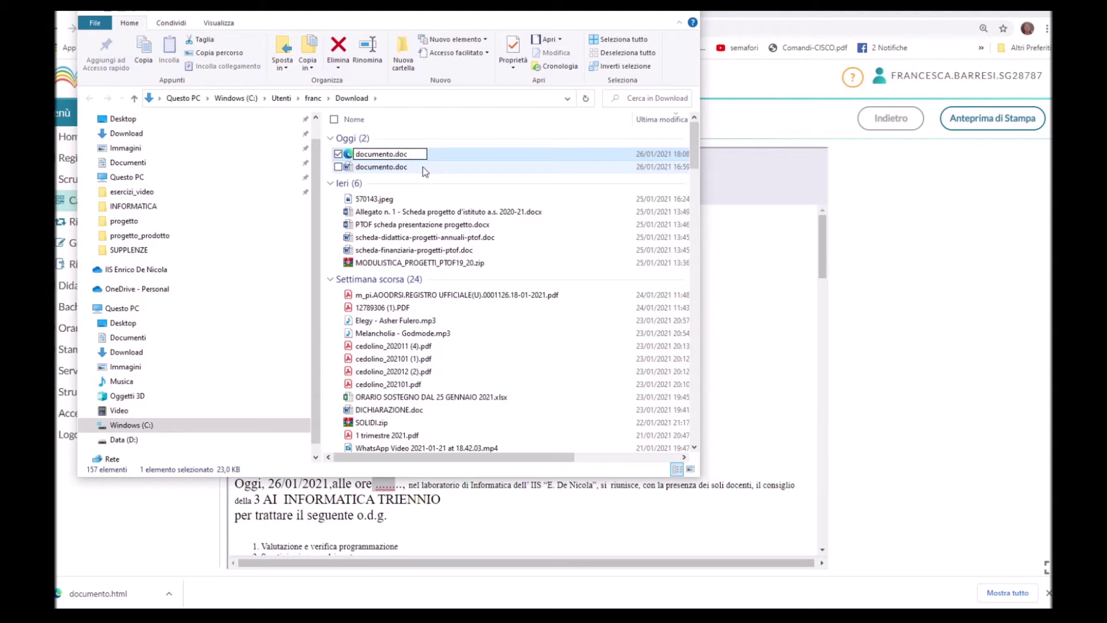
pyautogui.press('Return')
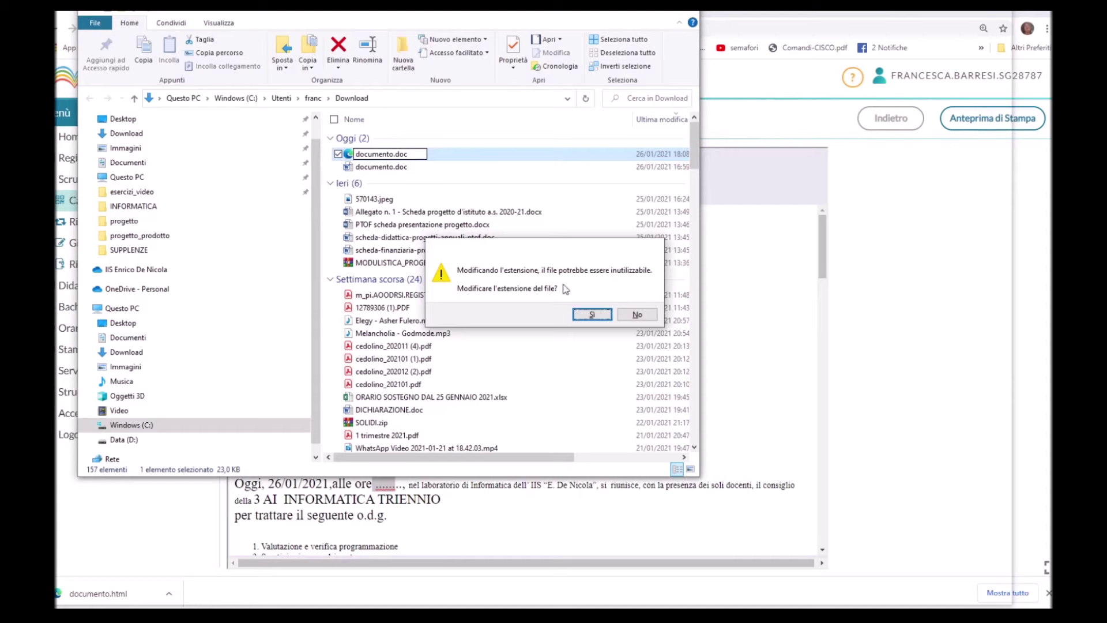
pyautogui.click(592, 314)
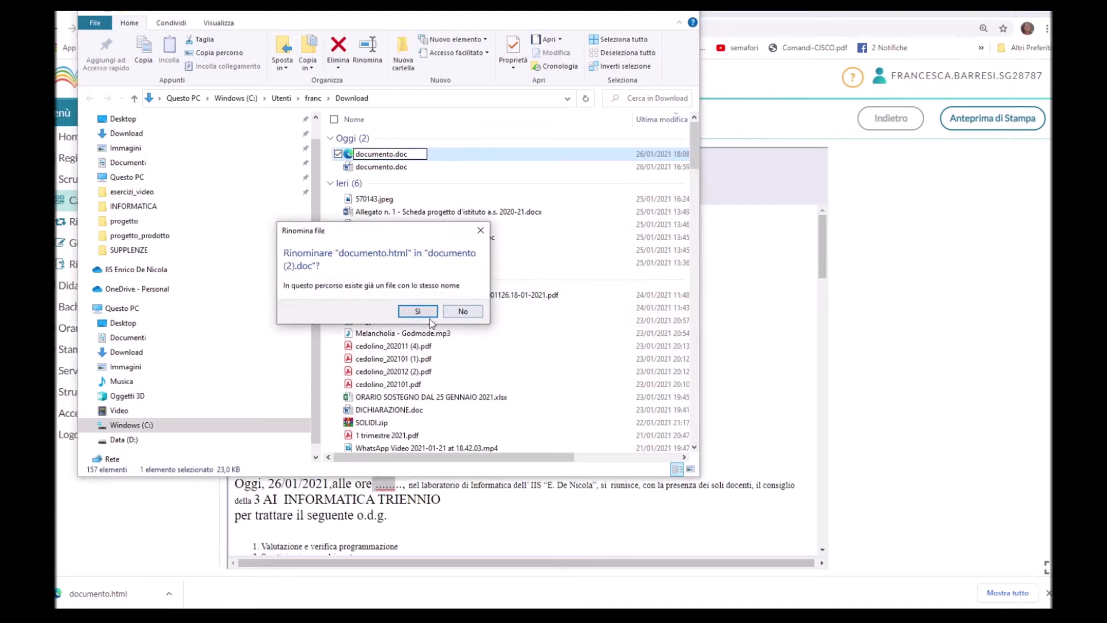
pyautogui.click(421, 314)
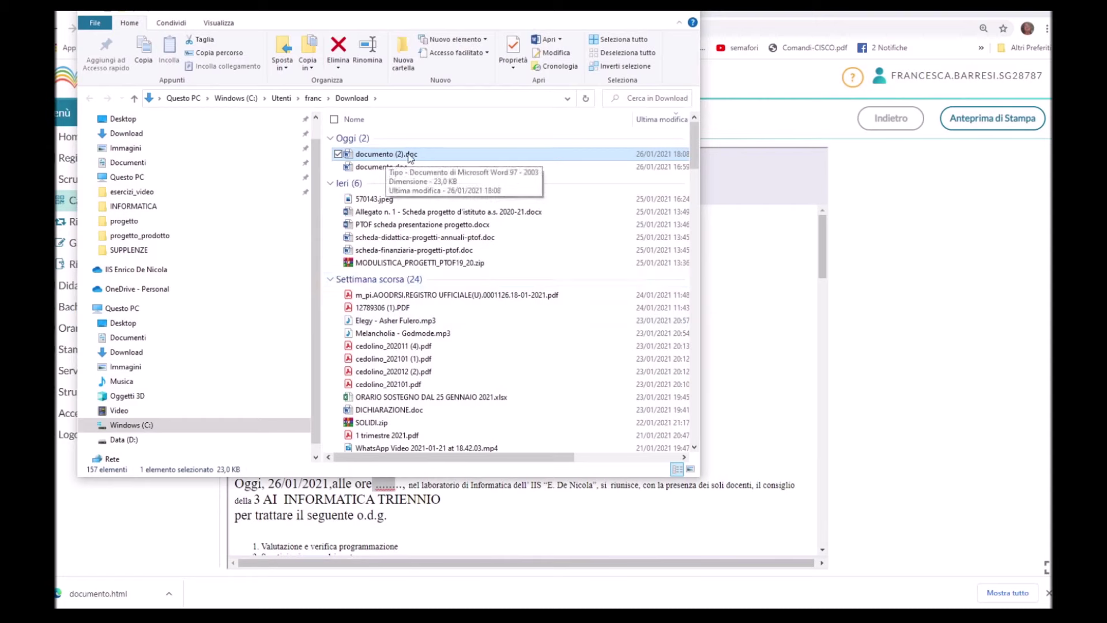
# Open "documento (2).doc" in Word and enable editing of the protected file.
pyautogui.doubleClick(383, 155)
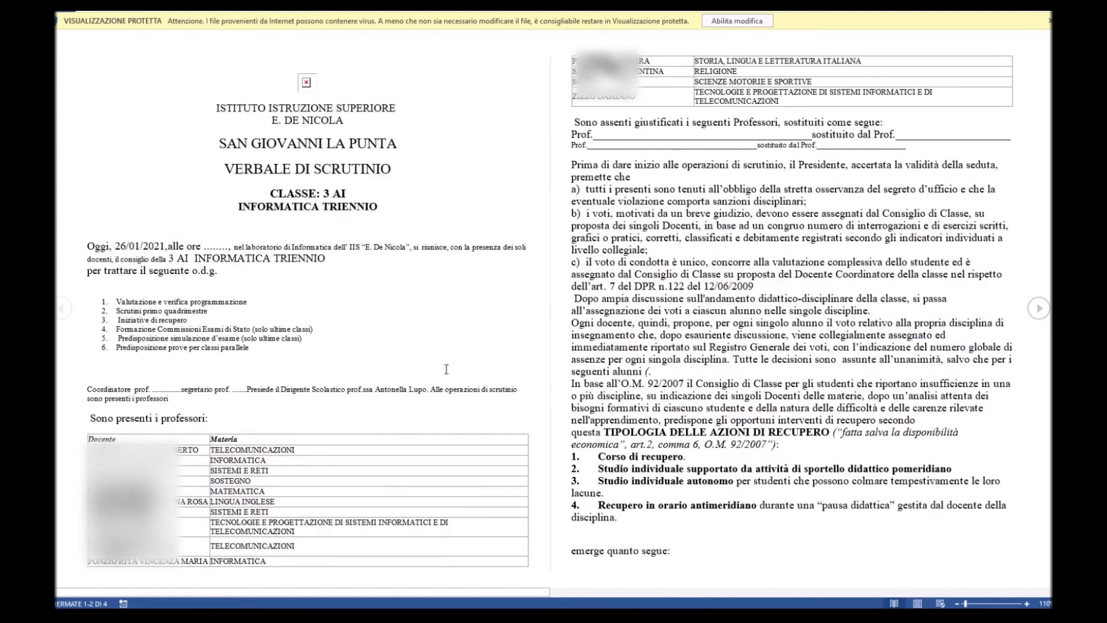
pyautogui.click(731, 22)
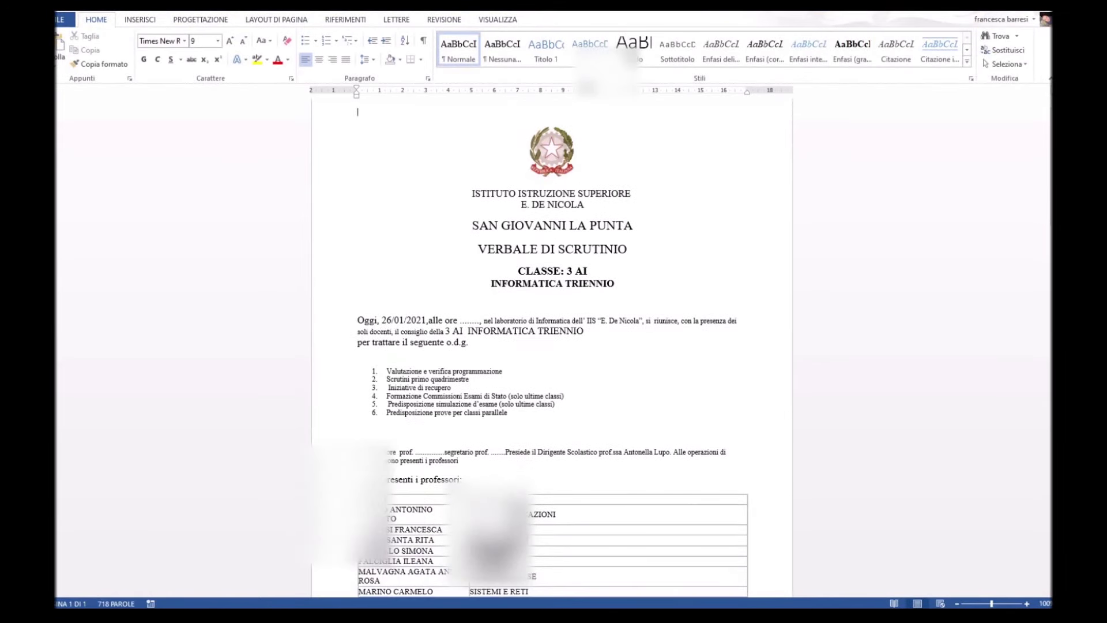
# View the Save As locations for the Word document and return to the text without saving.
pyautogui.click(65, 20)
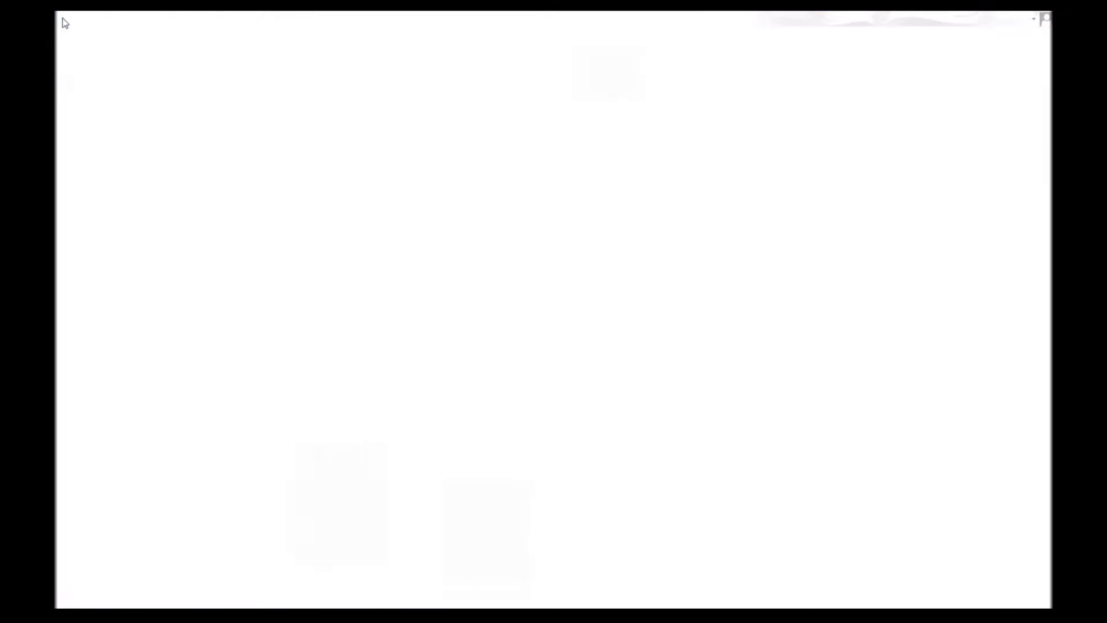
pyautogui.click(71, 144)
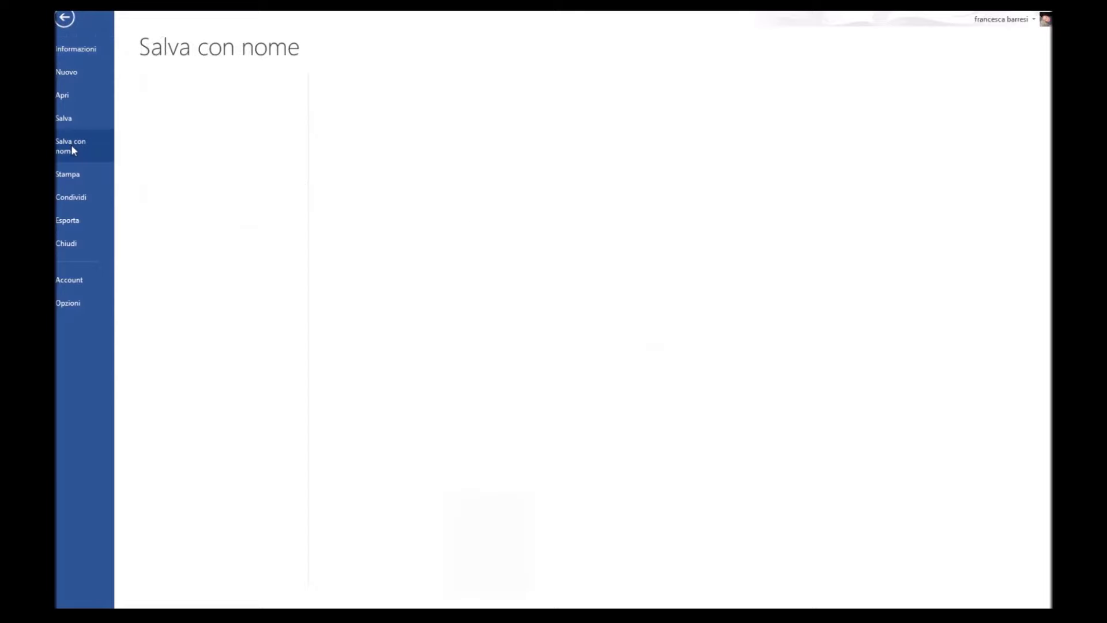
pyautogui.click(398, 238)
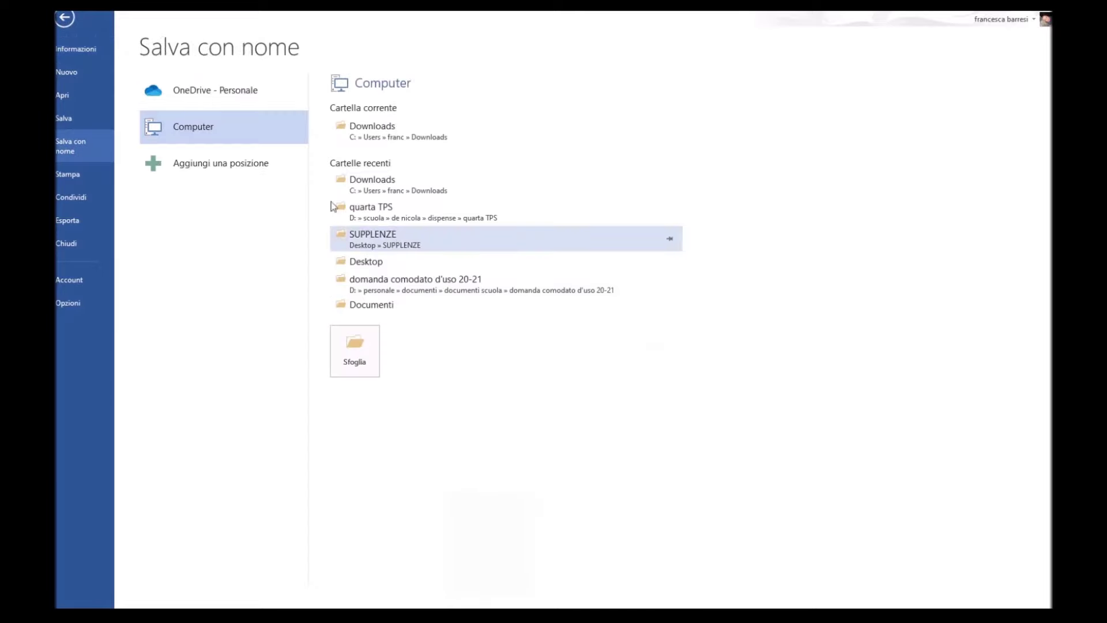
pyautogui.click(65, 18)
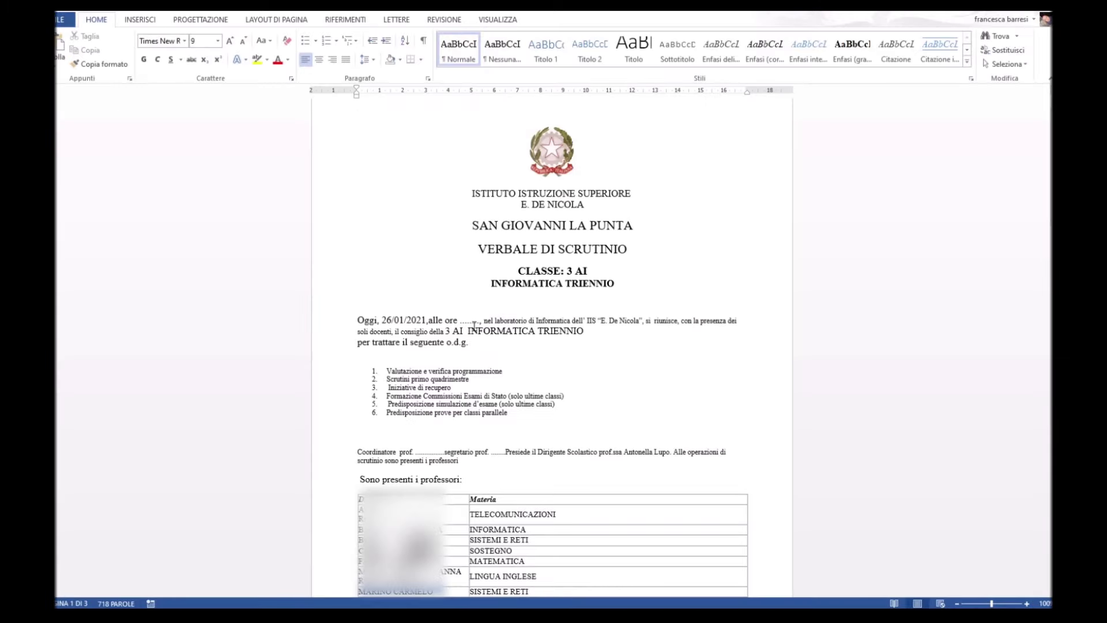
# Replace the dotted start-time blank after "alle ore" with "15:3'0".
pyautogui.moveTo(460, 321); pyautogui.dragTo(474, 321)
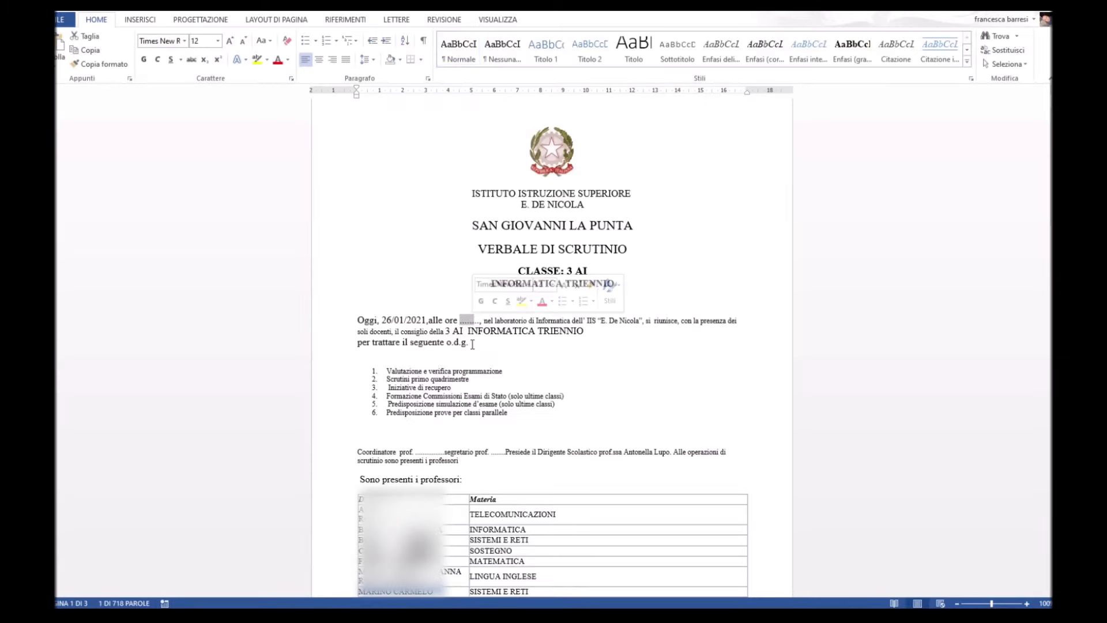
pyautogui.write("15:3'0")
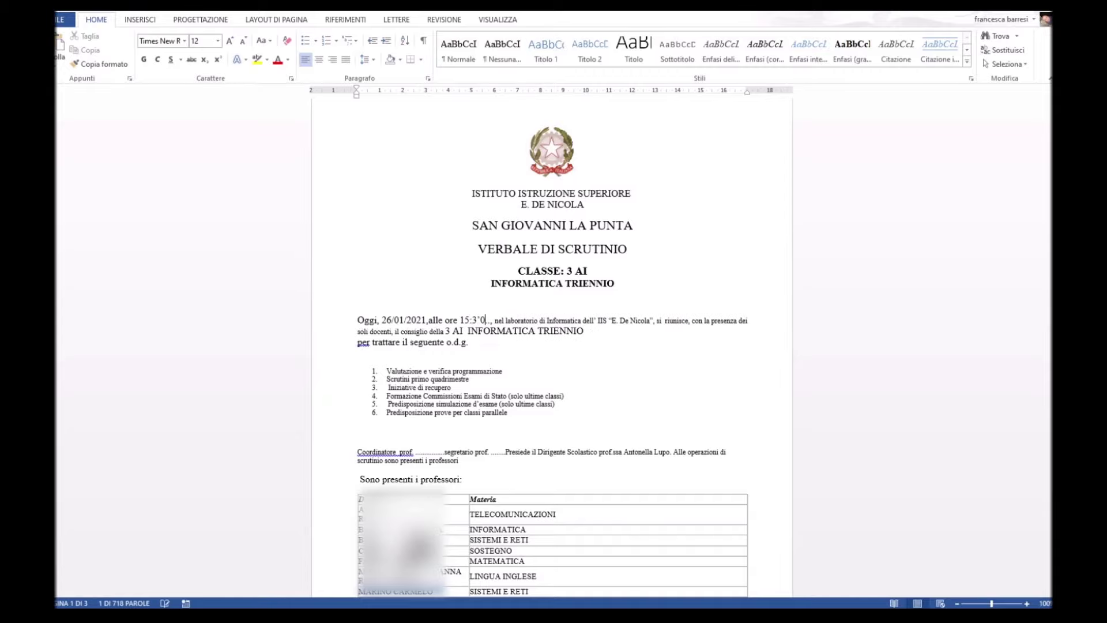
pyautogui.click(425, 432)
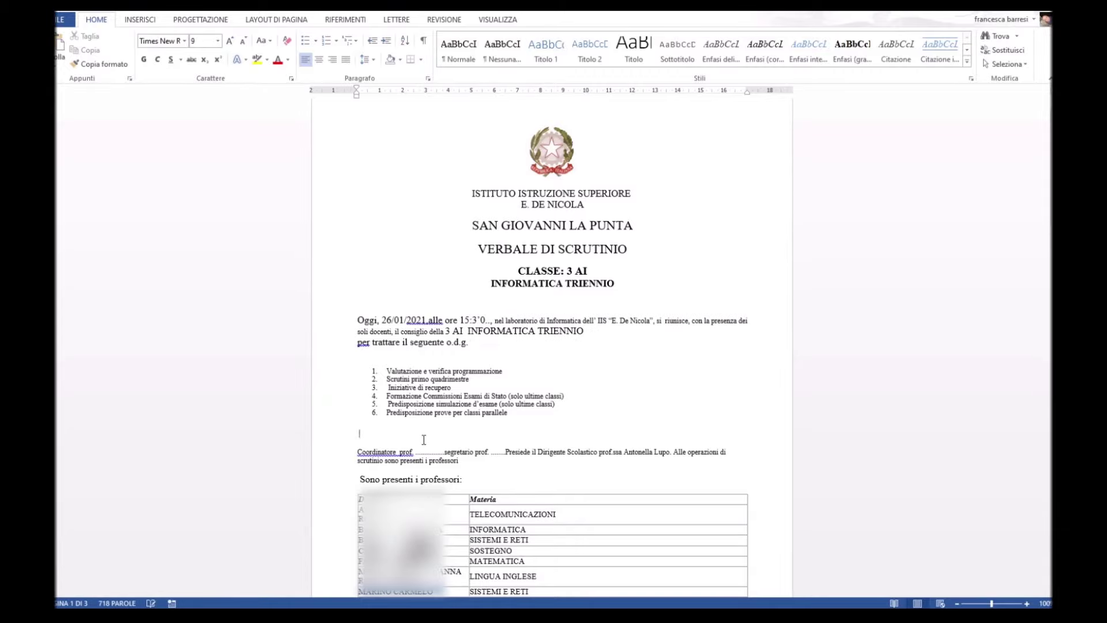
# Look through the rest of the minutes down to the signature section and close the Word document.
pyautogui.scroll(-5, 425, 432)
pyautogui.scroll(-20, 425, 457)
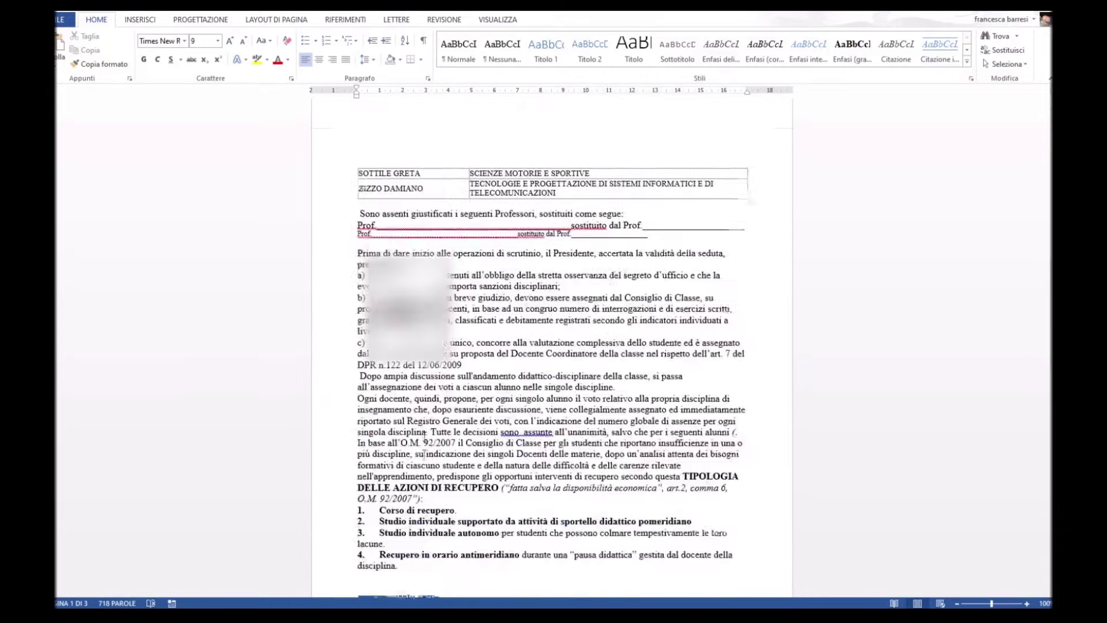
pyautogui.scroll(-20, 425, 457)
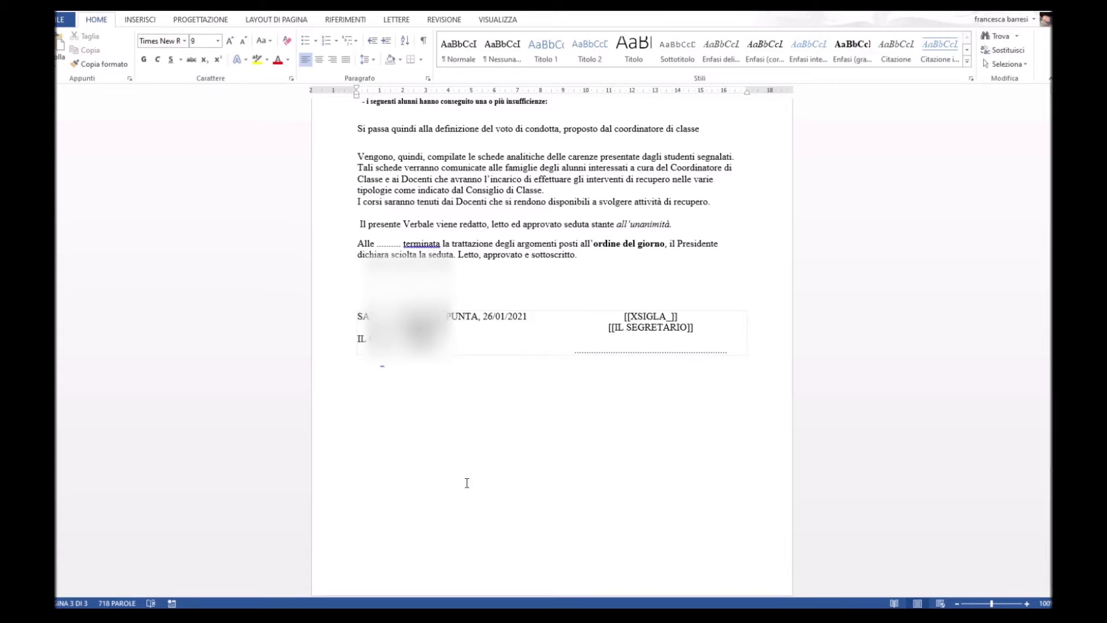
pyautogui.scroll(10, 467, 483)
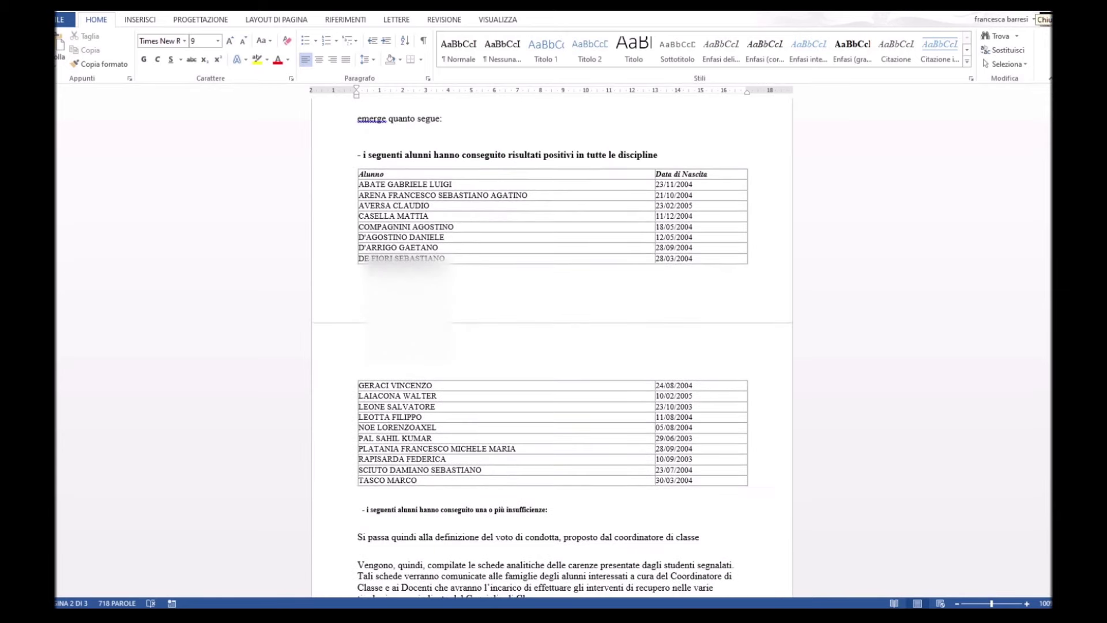
pyautogui.click(1040, 18)
pyautogui.press('Return')
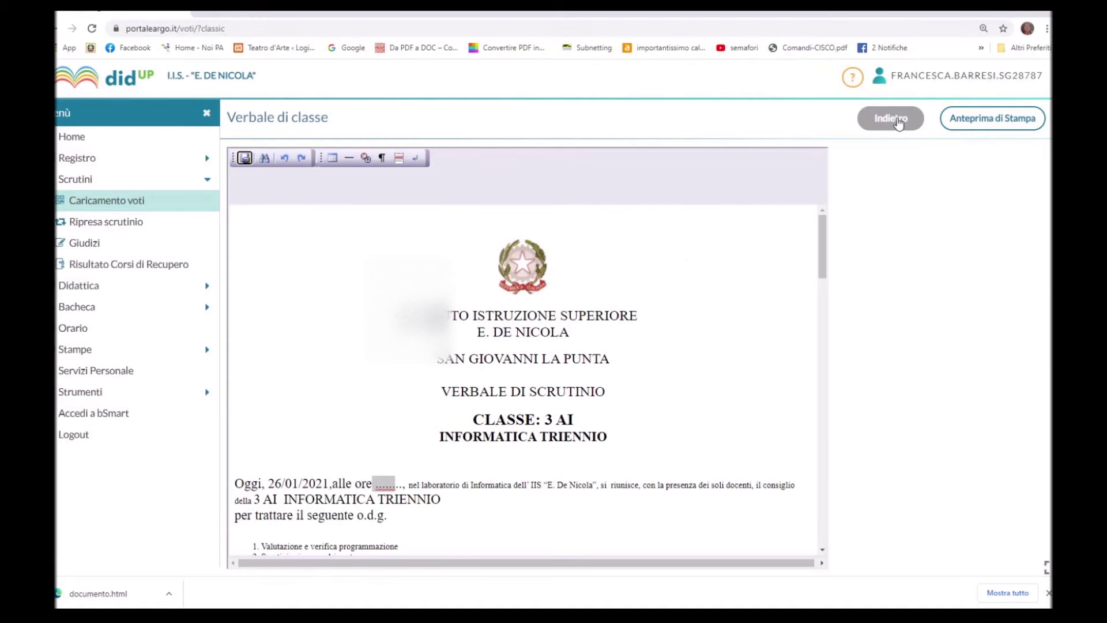
# Return to the class 3AI grade table and generate the report cards with the "Pagellino Tabella Voti Quadrimestre" template.
pyautogui.click(896, 119)
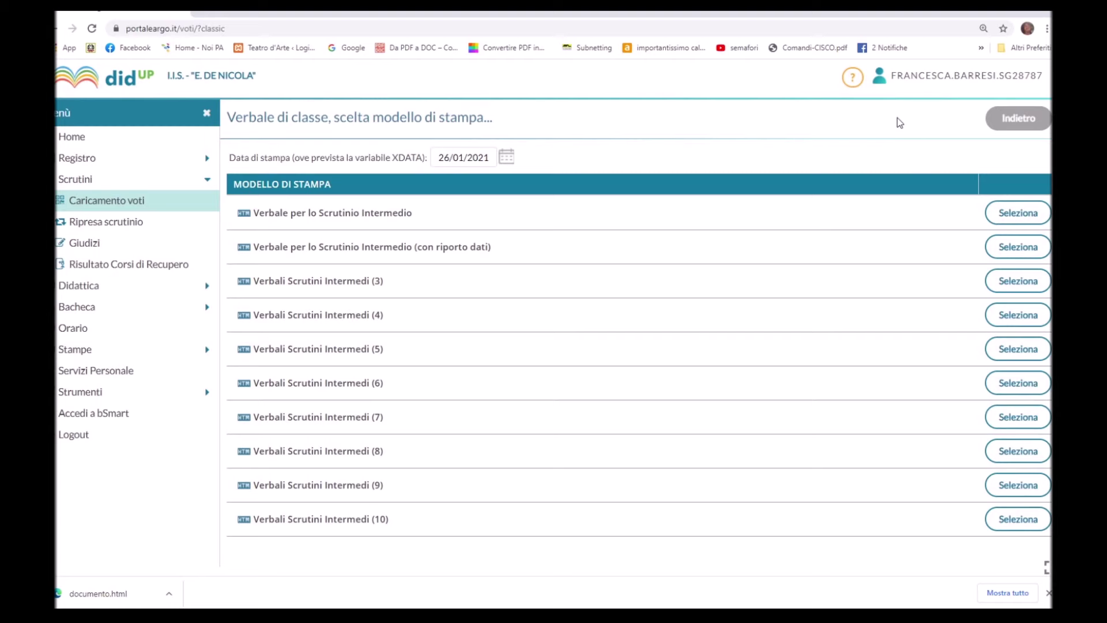
pyautogui.click(1017, 118)
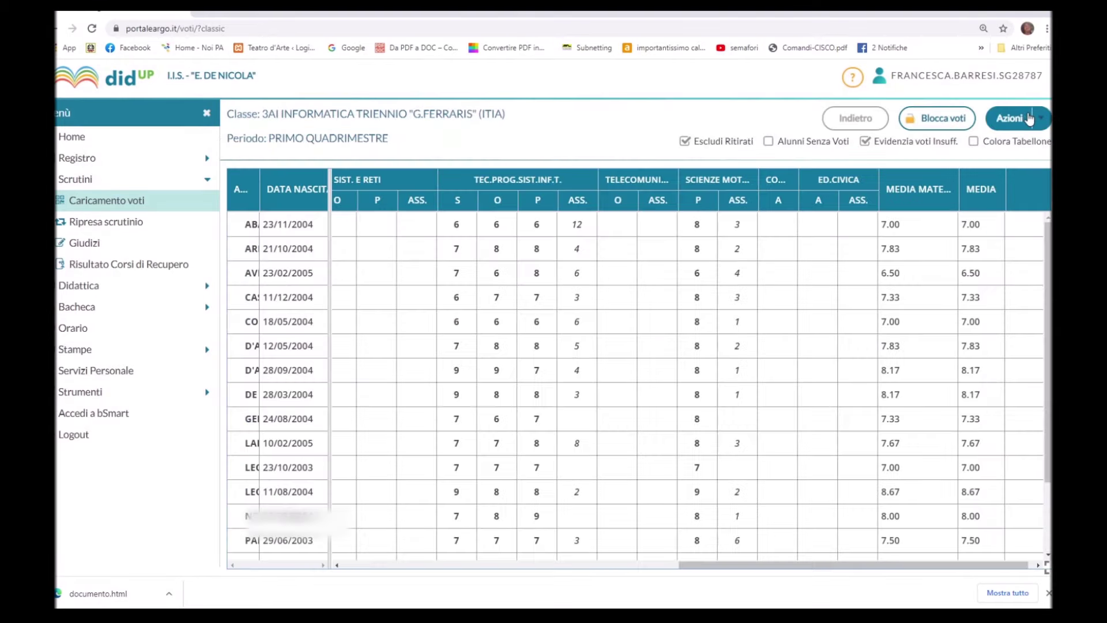
pyautogui.click(1044, 120)
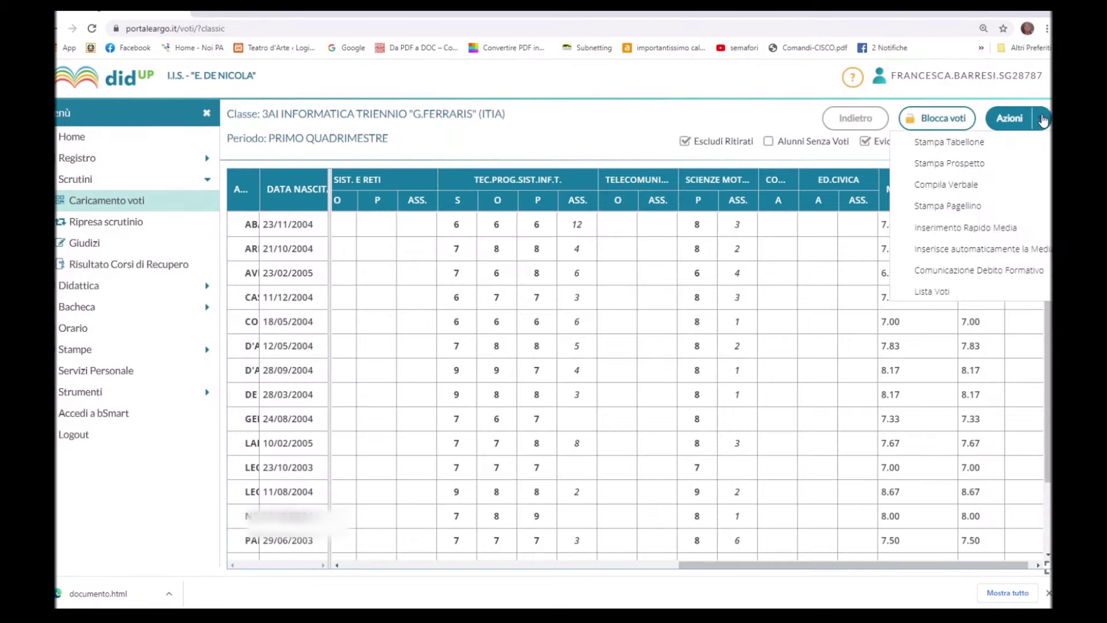
pyautogui.click(947, 211)
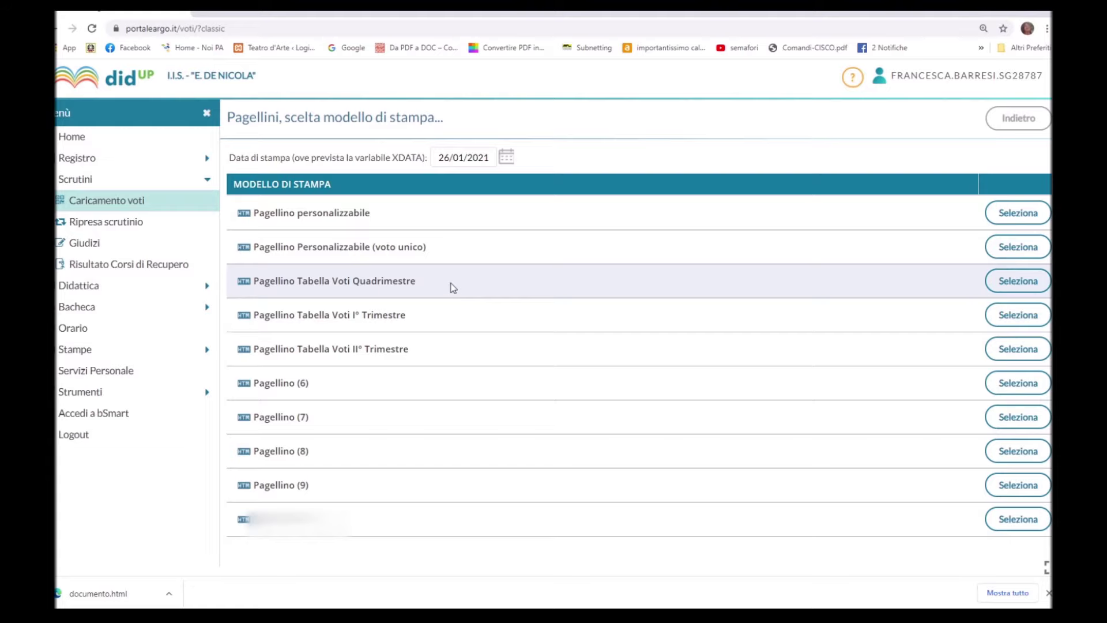
pyautogui.click(1019, 281)
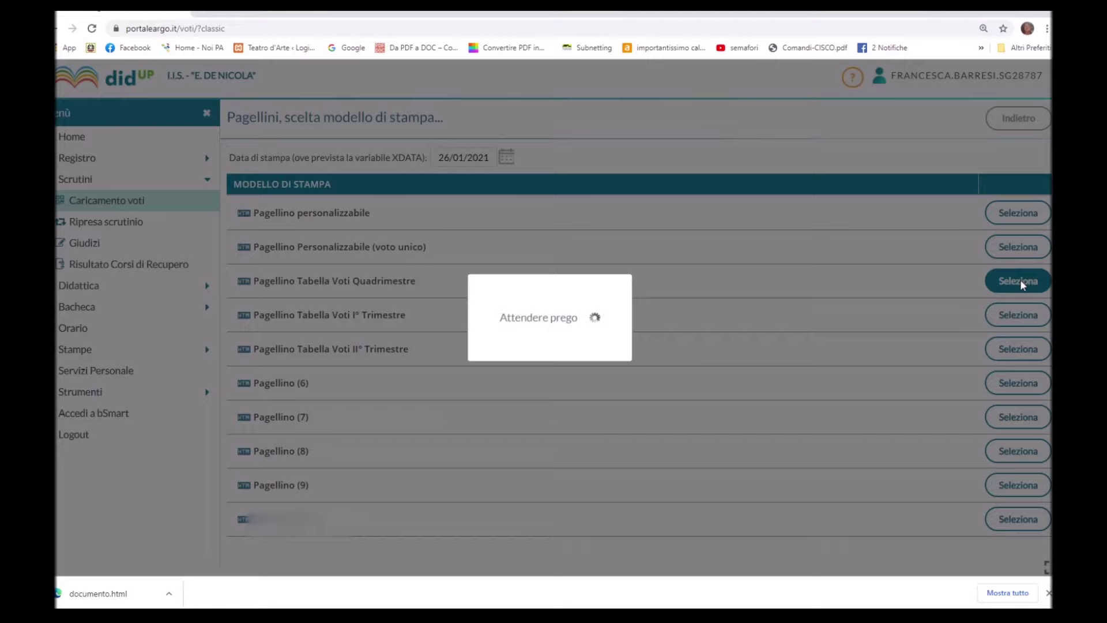
# Examine the students' report cards and display the available actions for sending them.
pyautogui.scroll(-3, 642, 390)
pyautogui.scroll(-10, 628, 342)
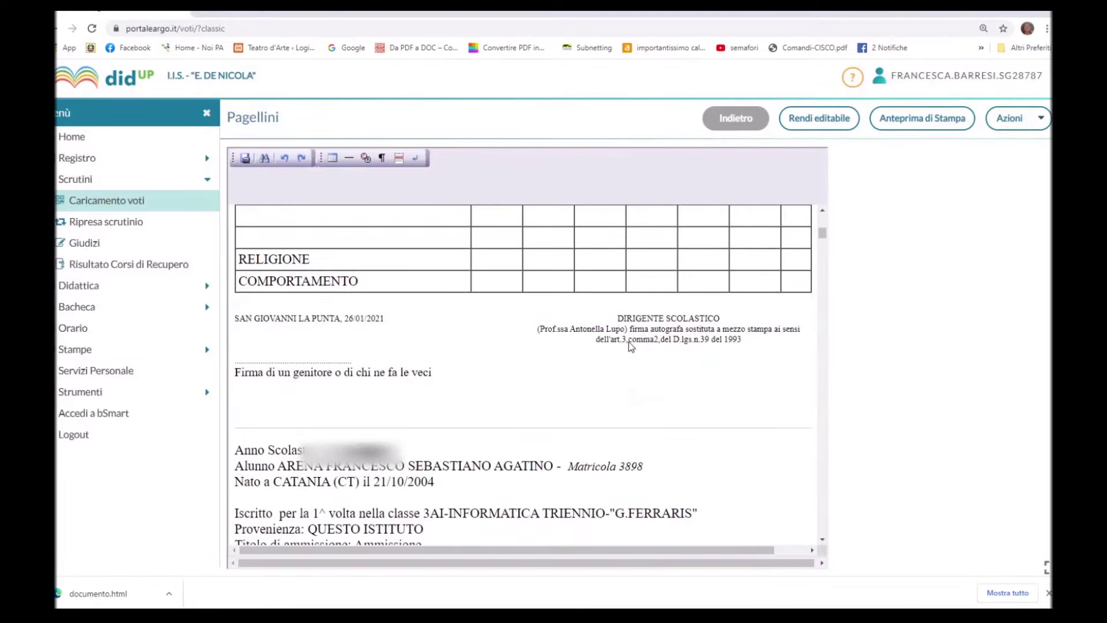
pyautogui.scroll(-5, 628, 343)
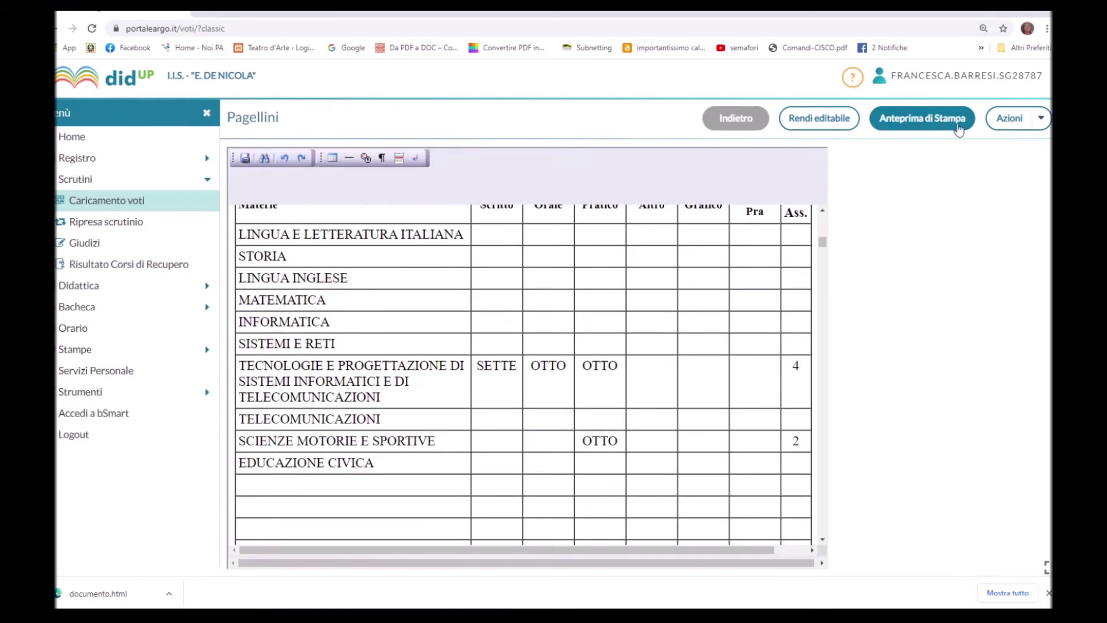
pyautogui.click(1041, 121)
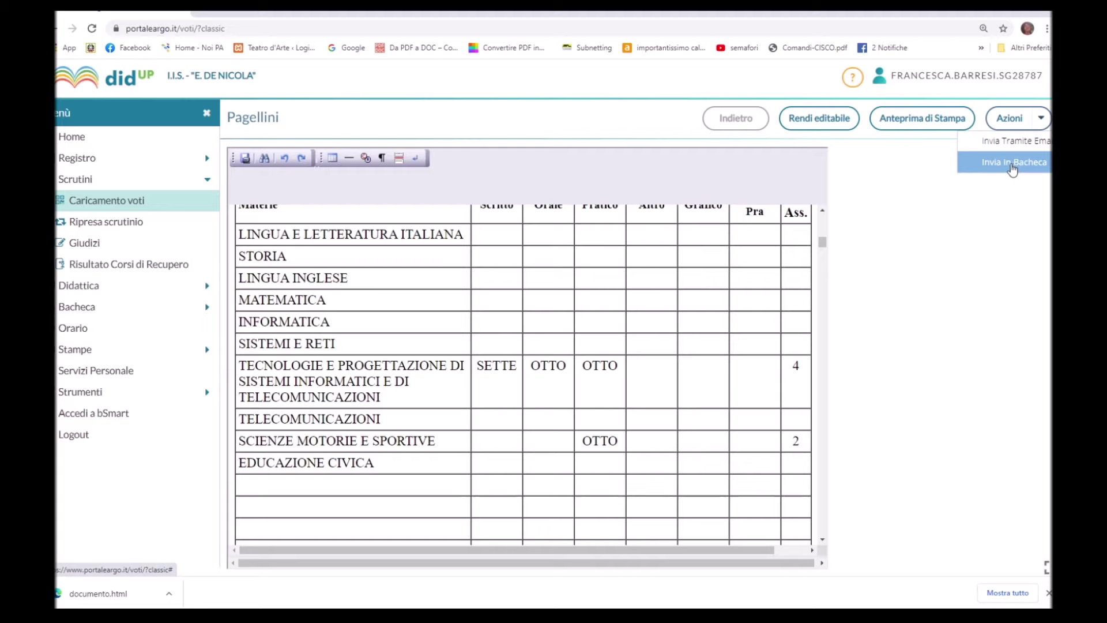
# Preview the report cards for printing, view the PDF download dialog without saving, and go back to the report card editor.
pyautogui.click(901, 128)
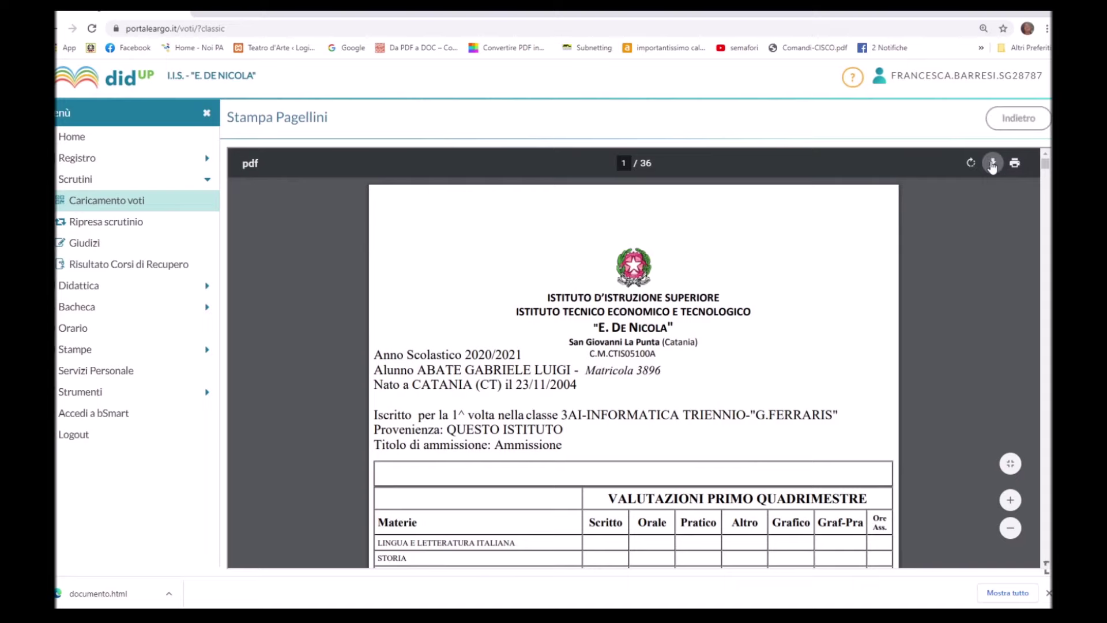
pyautogui.click(992, 165)
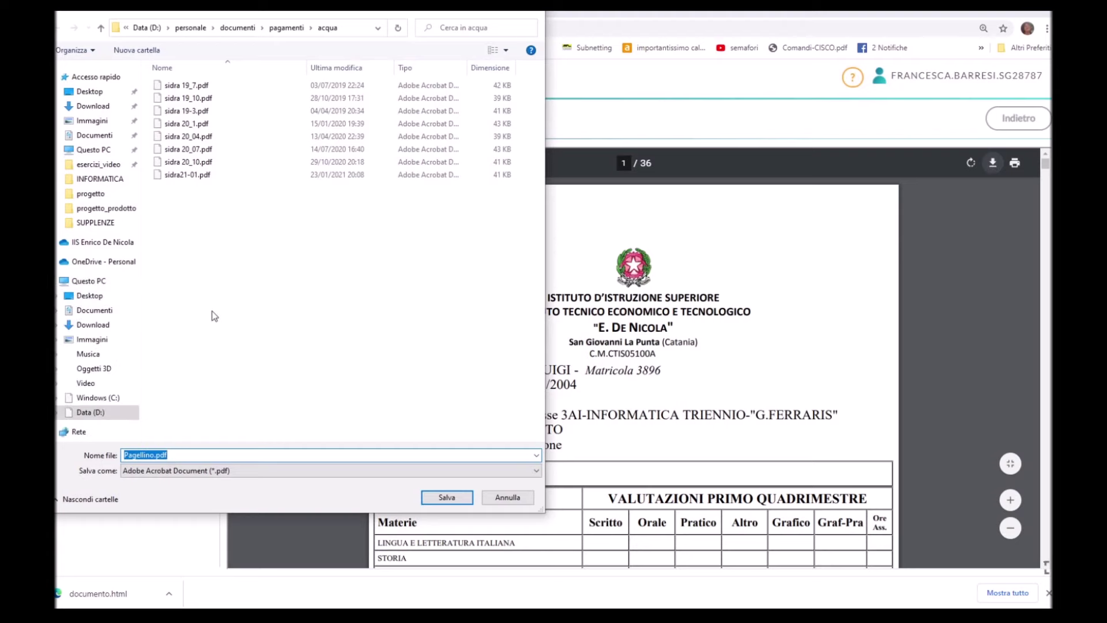
pyautogui.click(513, 495)
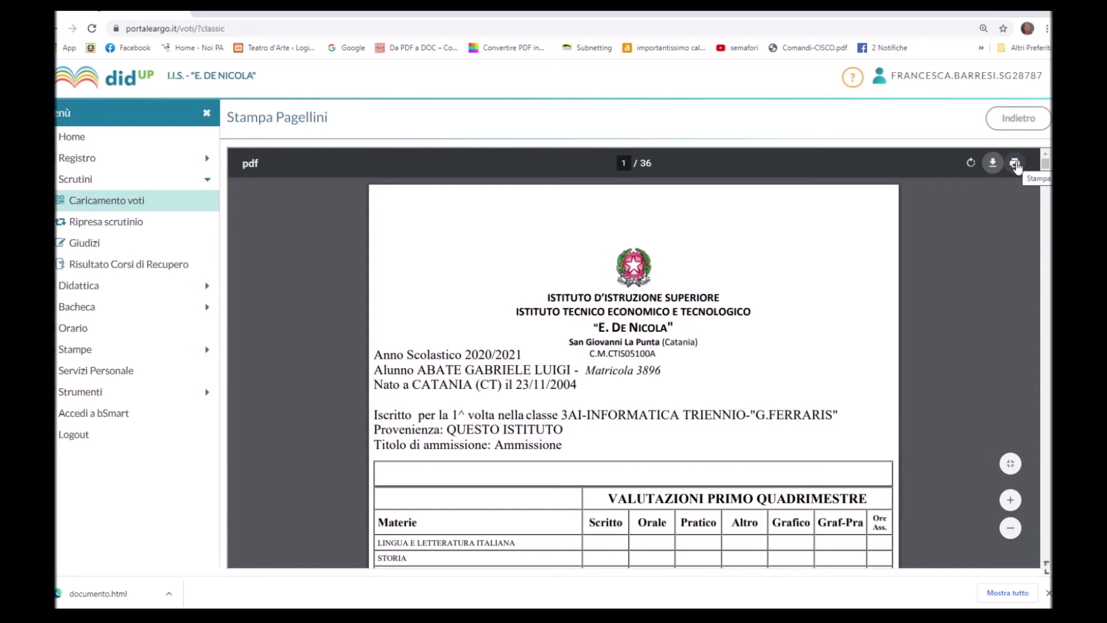
pyautogui.click(1018, 120)
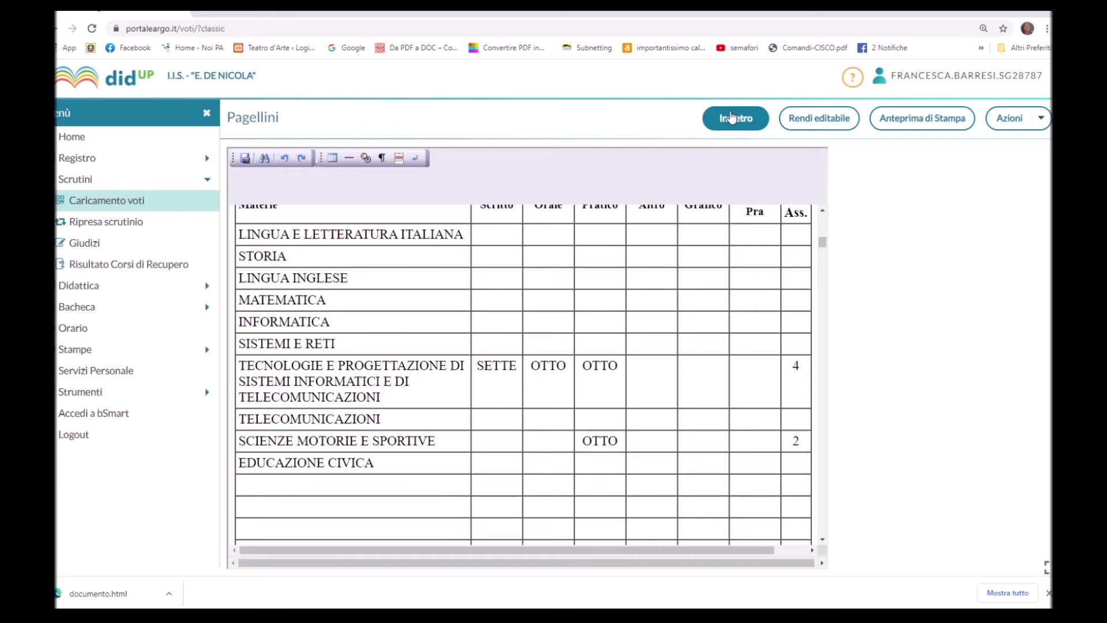
# Leave the report cards and try to generate the "Comunicazione debito formativo 1^ quadrimestre alle famiglie" letters, then return to the class 3AI grade table.
pyautogui.click(731, 118)
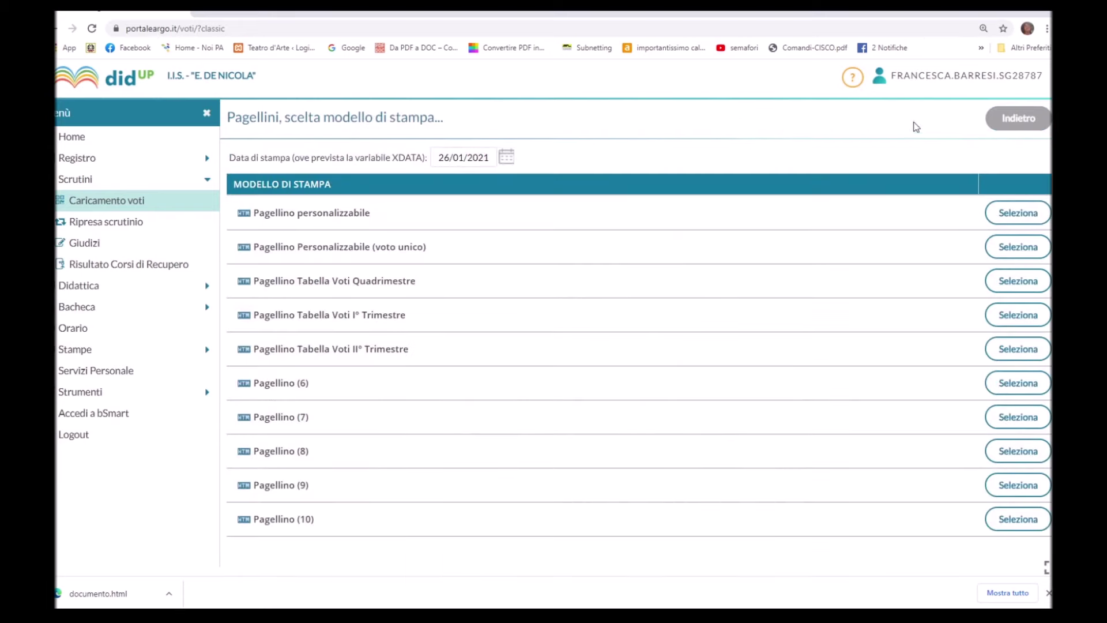
pyautogui.click(1023, 122)
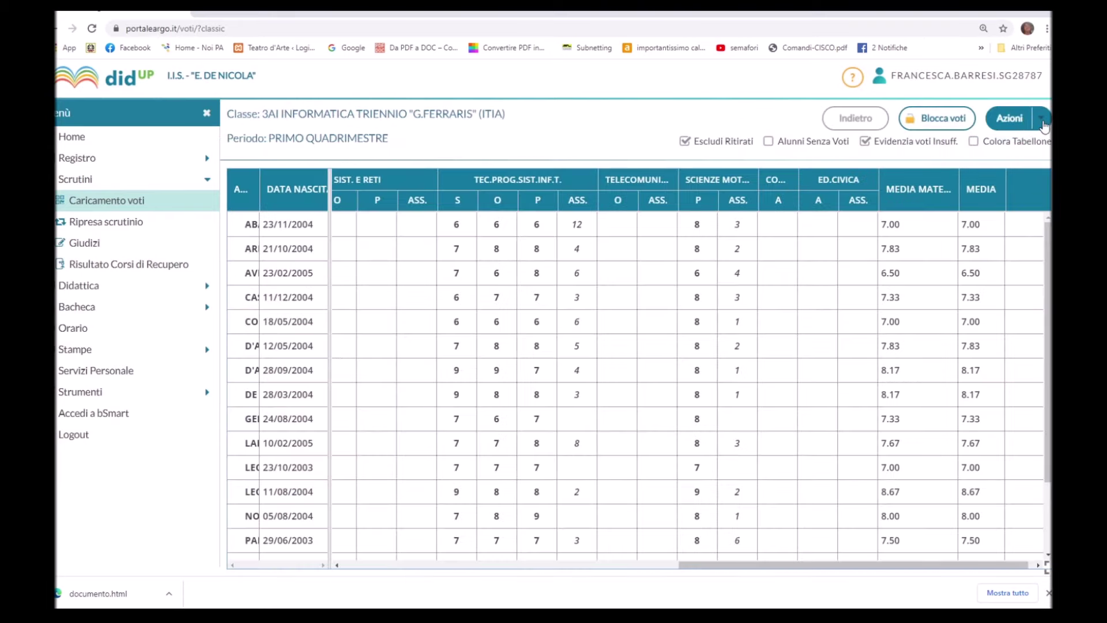
pyautogui.click(1043, 123)
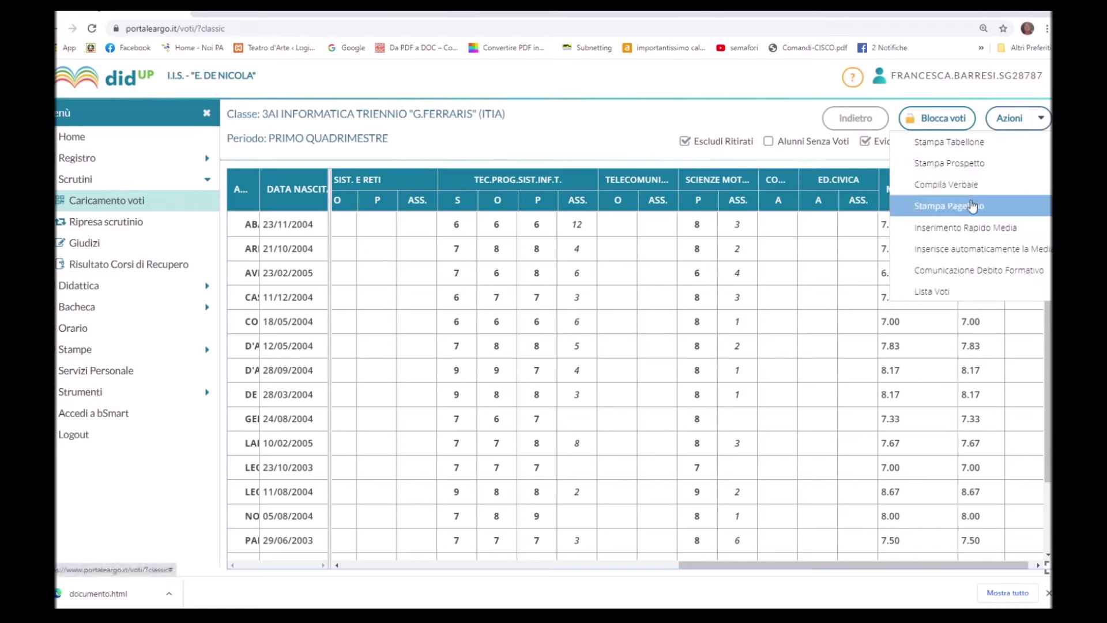
pyautogui.click(974, 275)
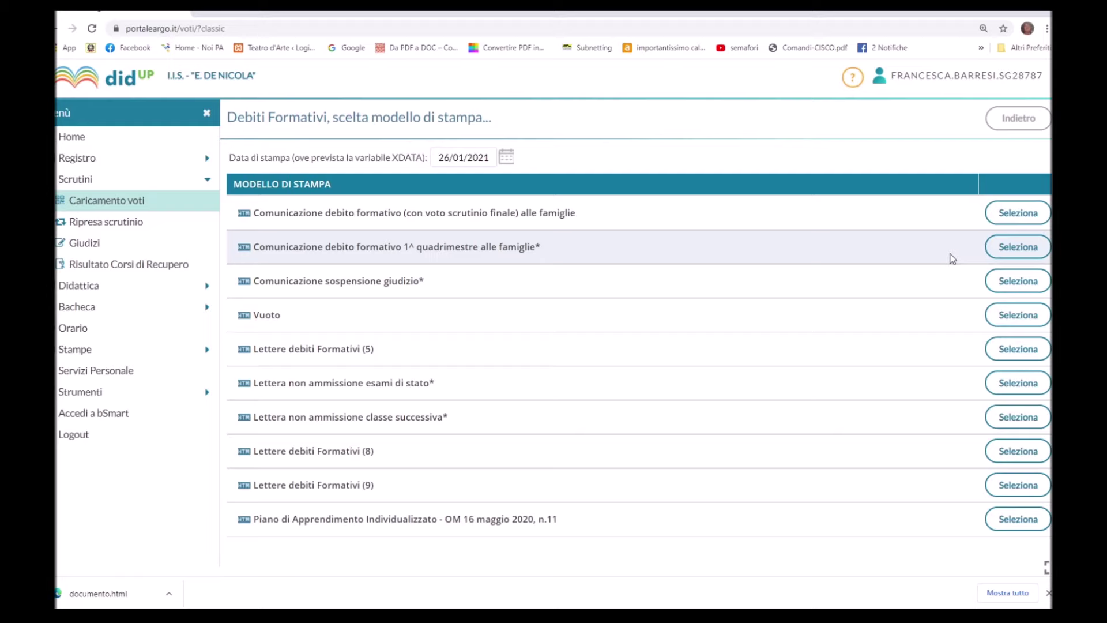
pyautogui.click(1009, 253)
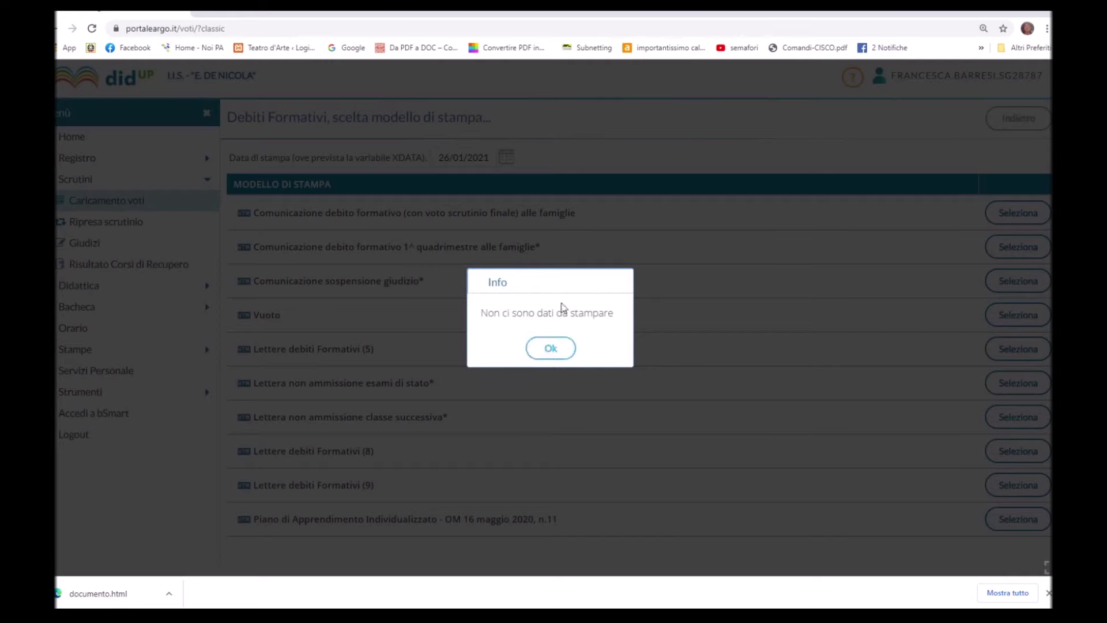
pyautogui.click(551, 348)
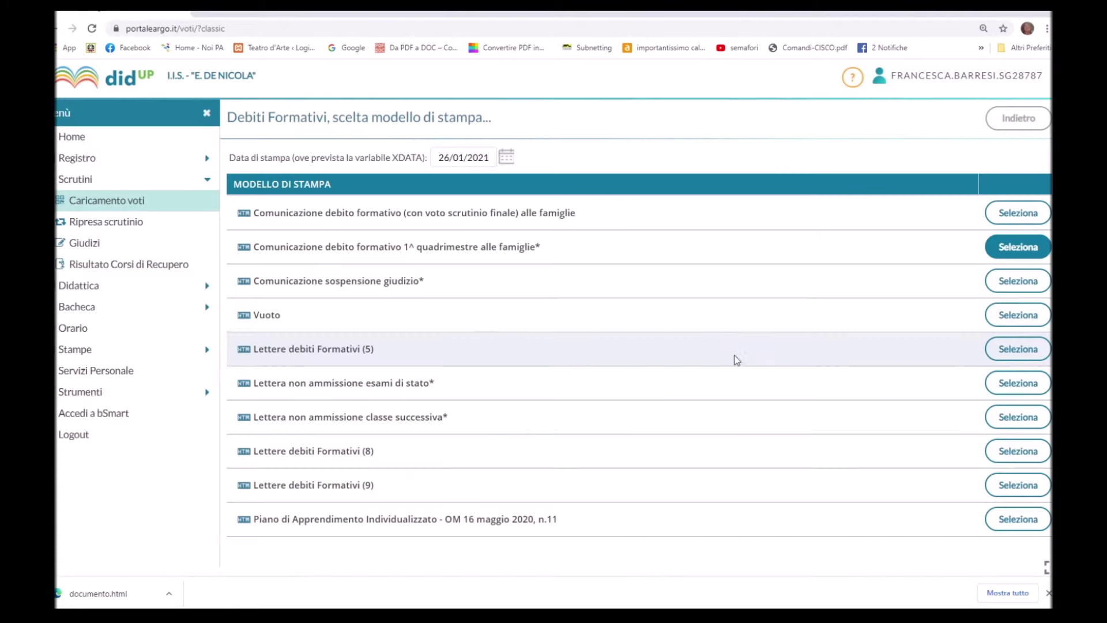
pyautogui.click(1020, 119)
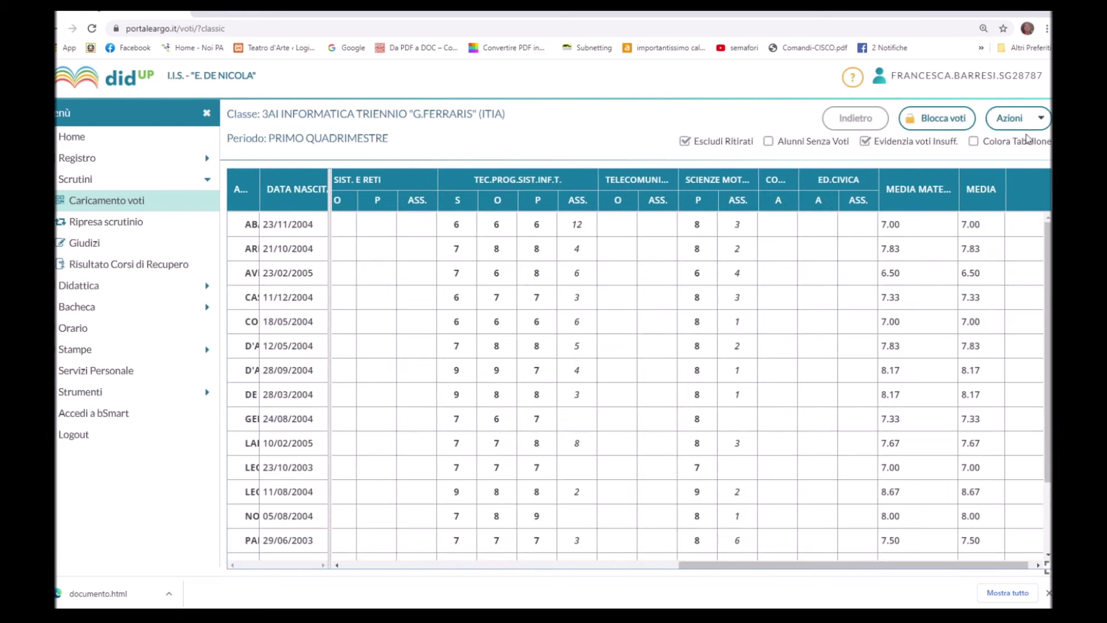
# Examine the whole Lista Voti of grade codes, abbreviations and values, and return to the class 3AI grade table.
pyautogui.click(1043, 120)
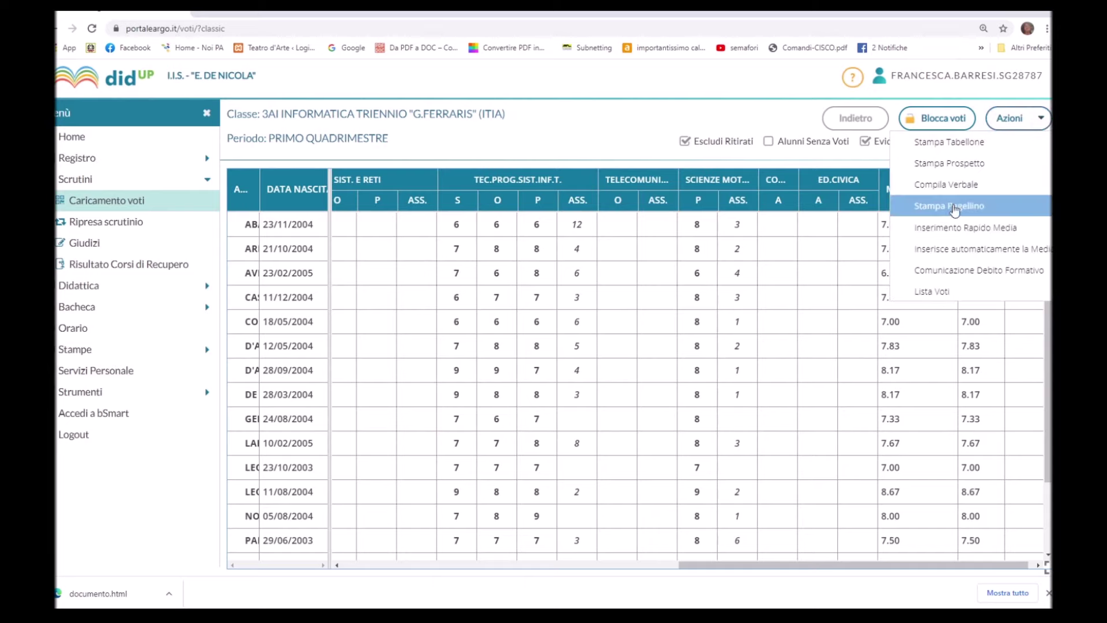
pyautogui.click(938, 294)
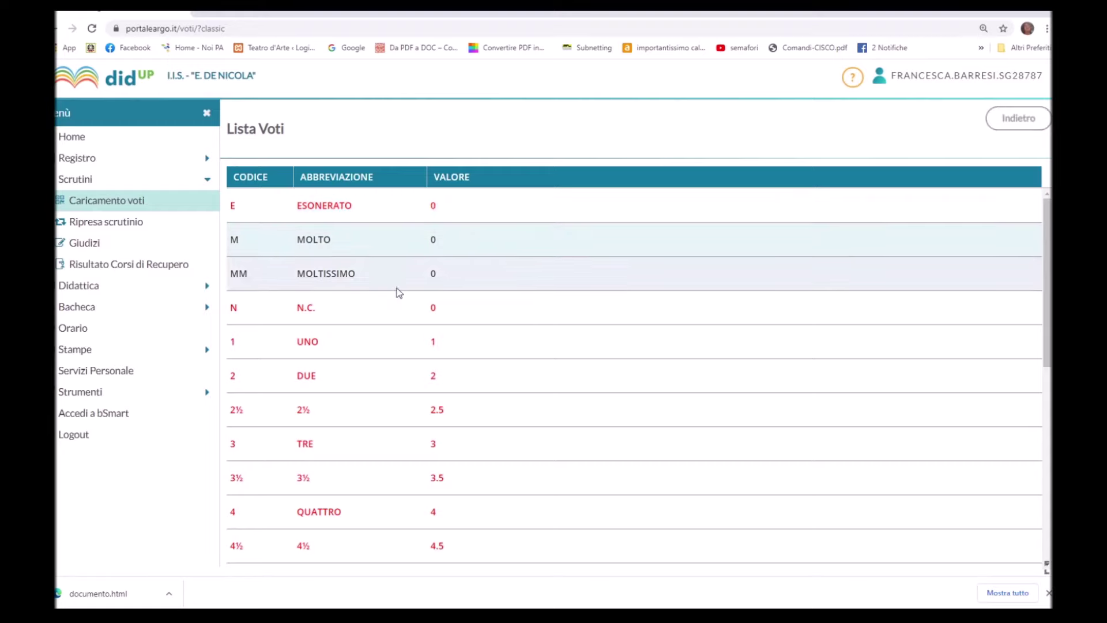
pyautogui.scroll(-1, 407, 285)
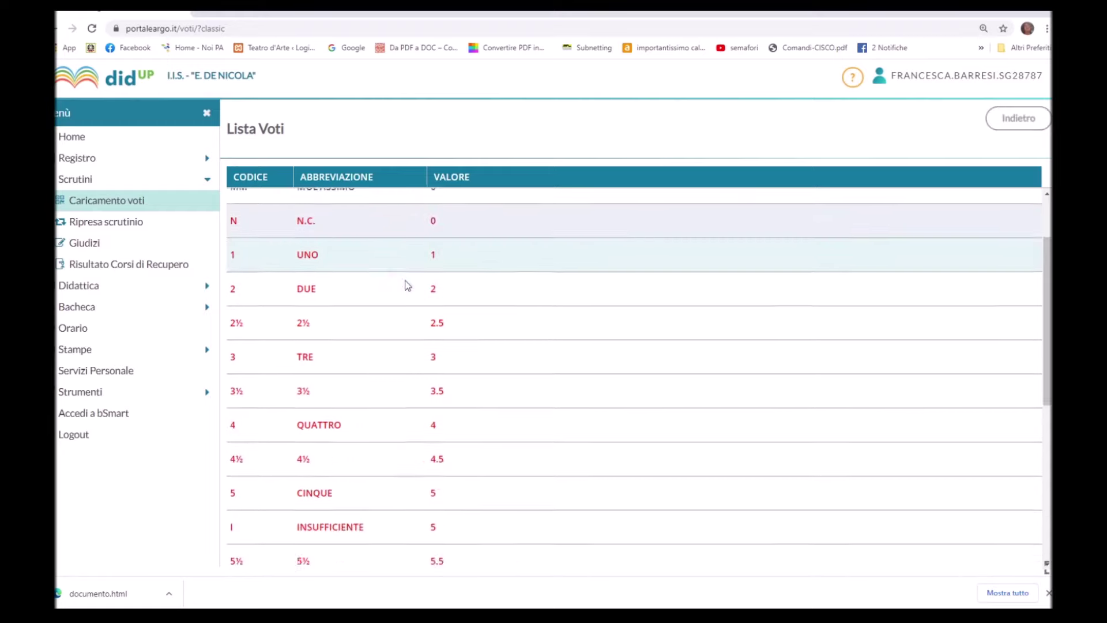
pyautogui.scroll(-1, 407, 285)
pyautogui.scroll(2, 355, 341)
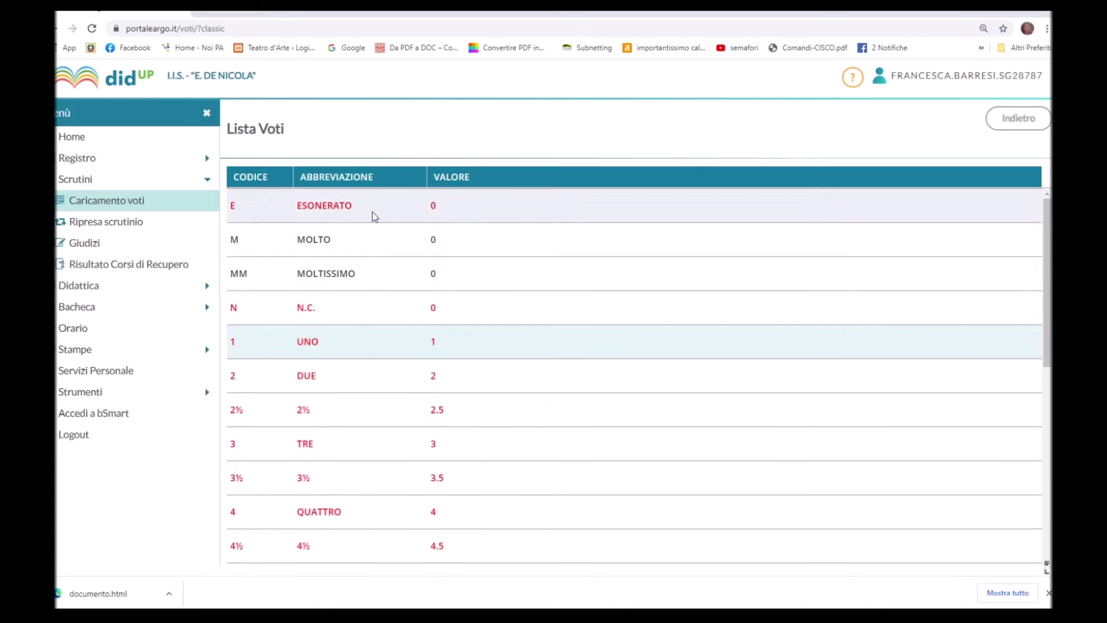
pyautogui.scroll(-2, 361, 373)
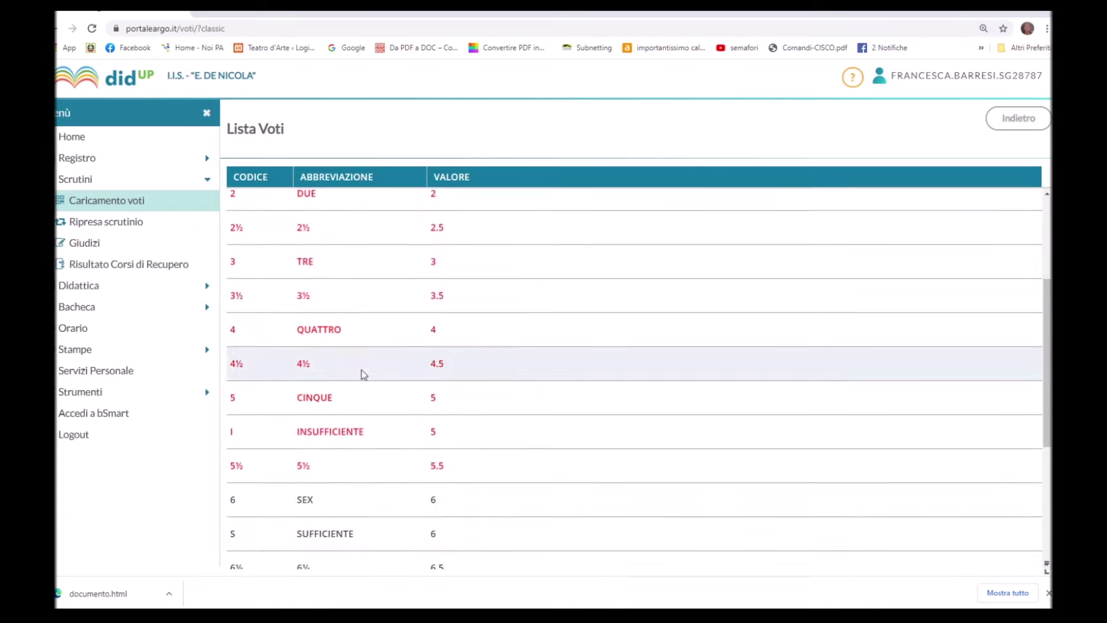
pyautogui.scroll(-4, 350, 343)
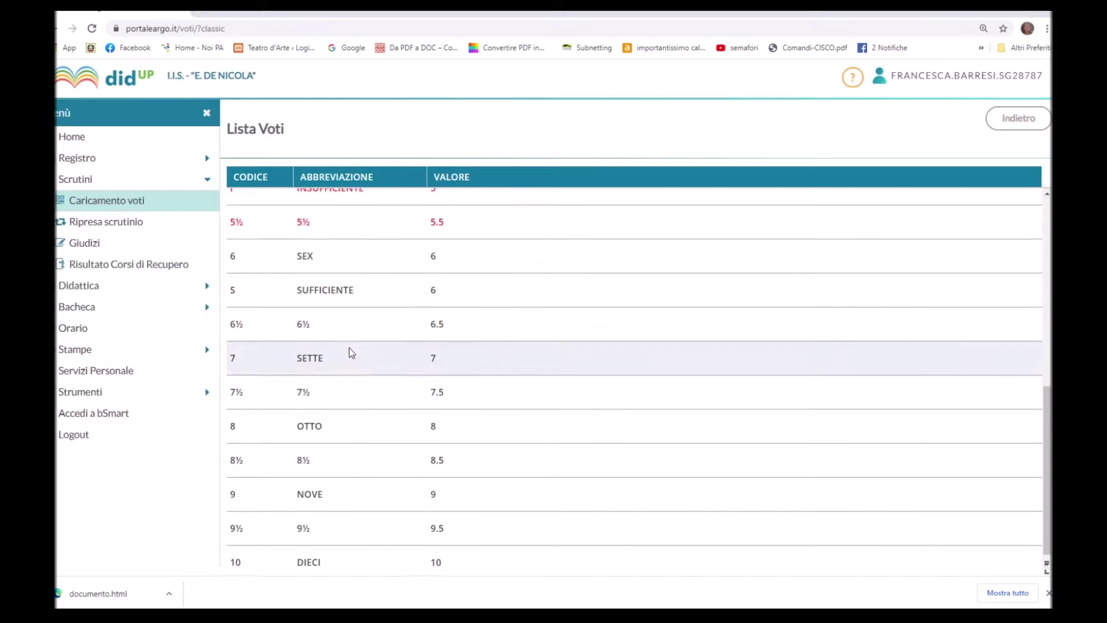
pyautogui.scroll(6, 375, 267)
pyautogui.scroll(-6, 354, 330)
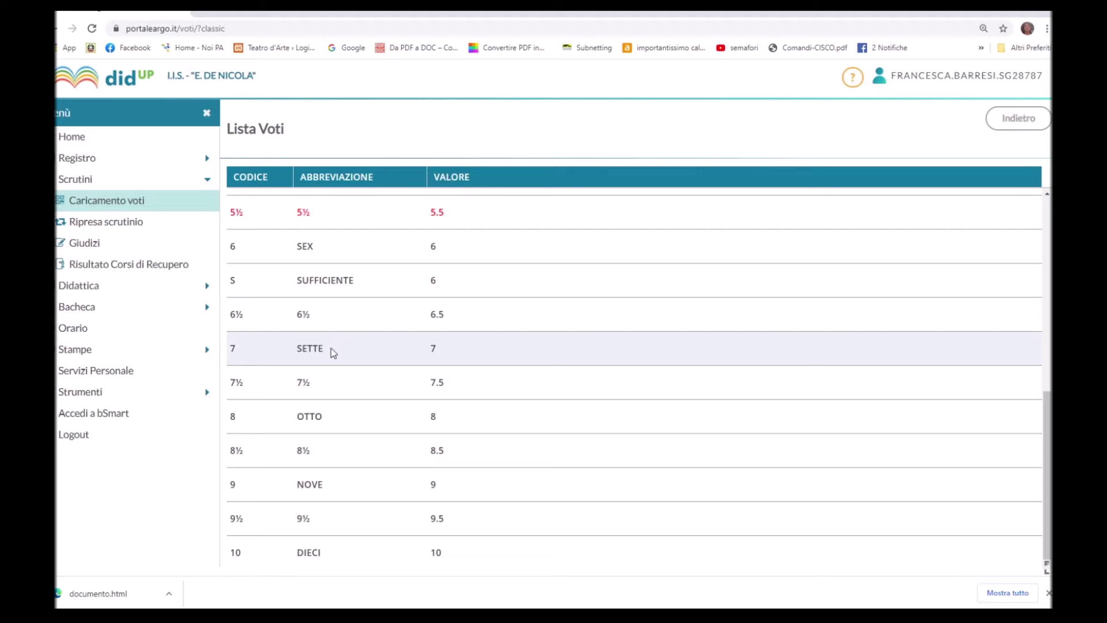
pyautogui.click(424, 356)
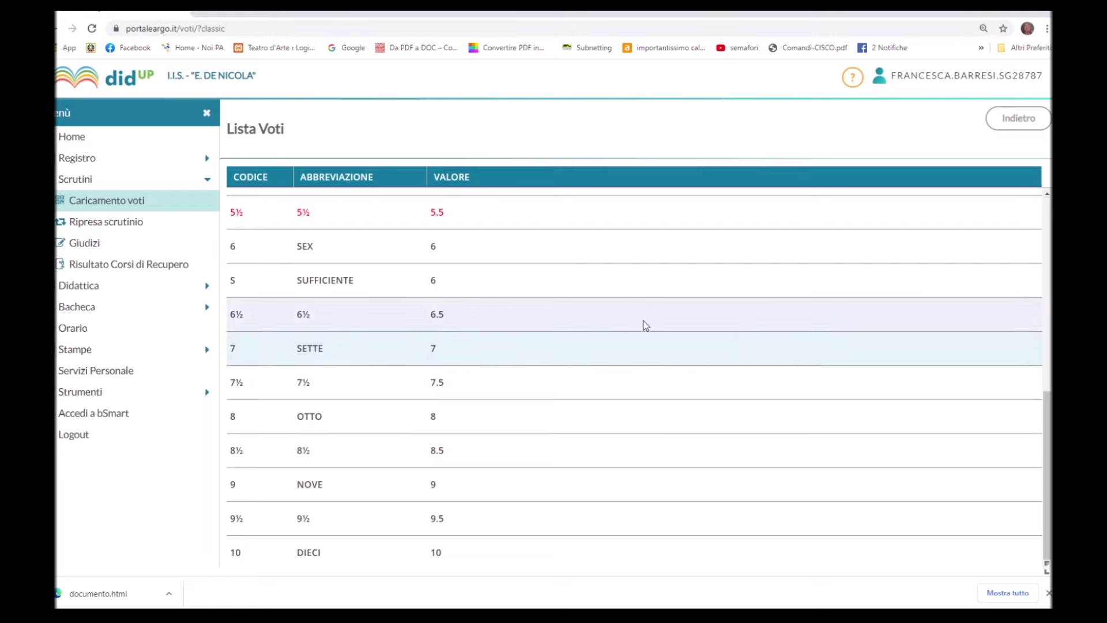
pyautogui.click(1018, 119)
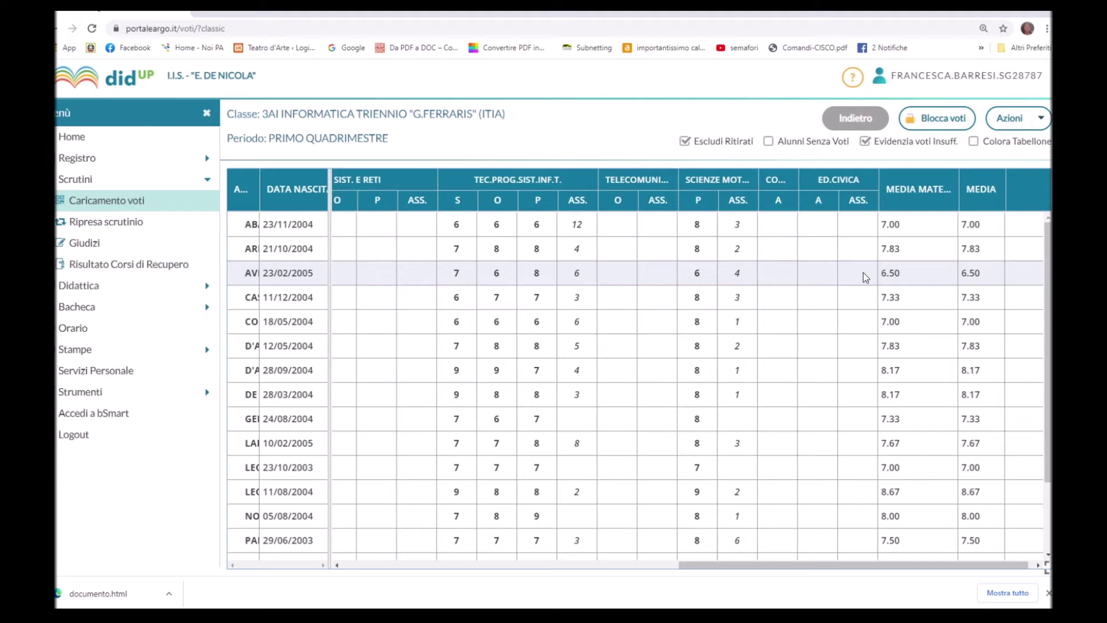
# Leave class 3AI's grade table and period selection back to the class list, and log out of the portal.
pyautogui.click(864, 121)
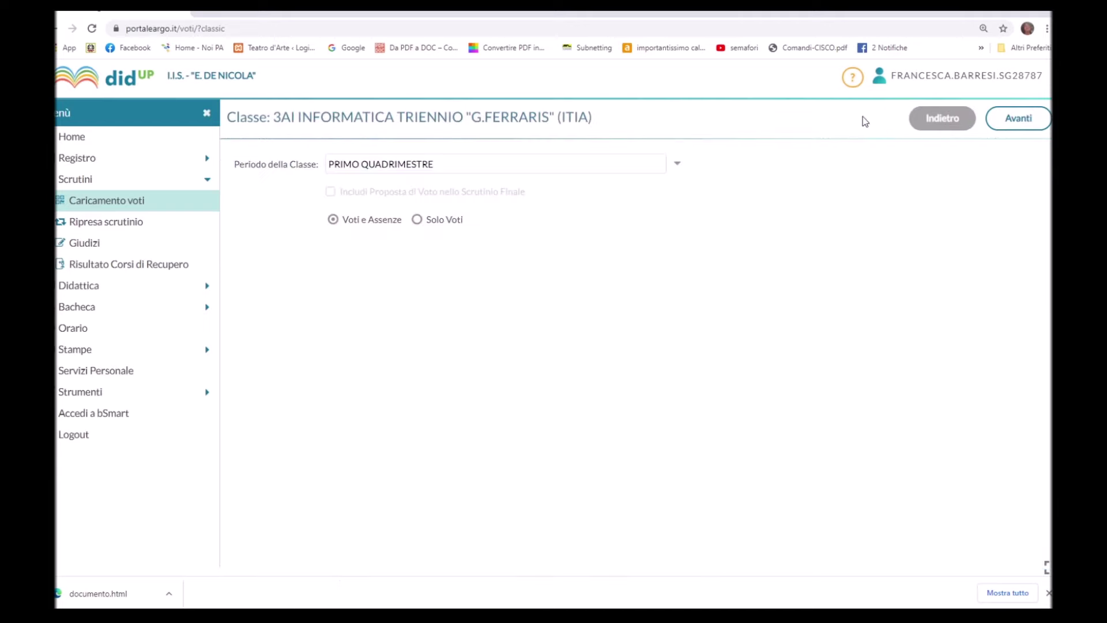
pyautogui.click(947, 120)
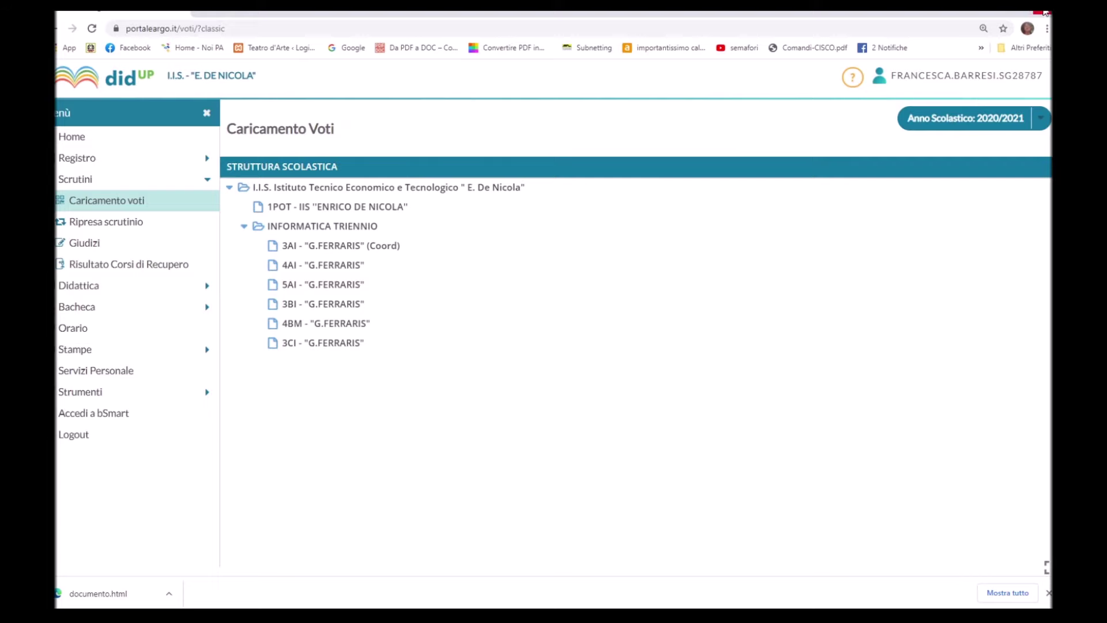
pyautogui.click(80, 438)
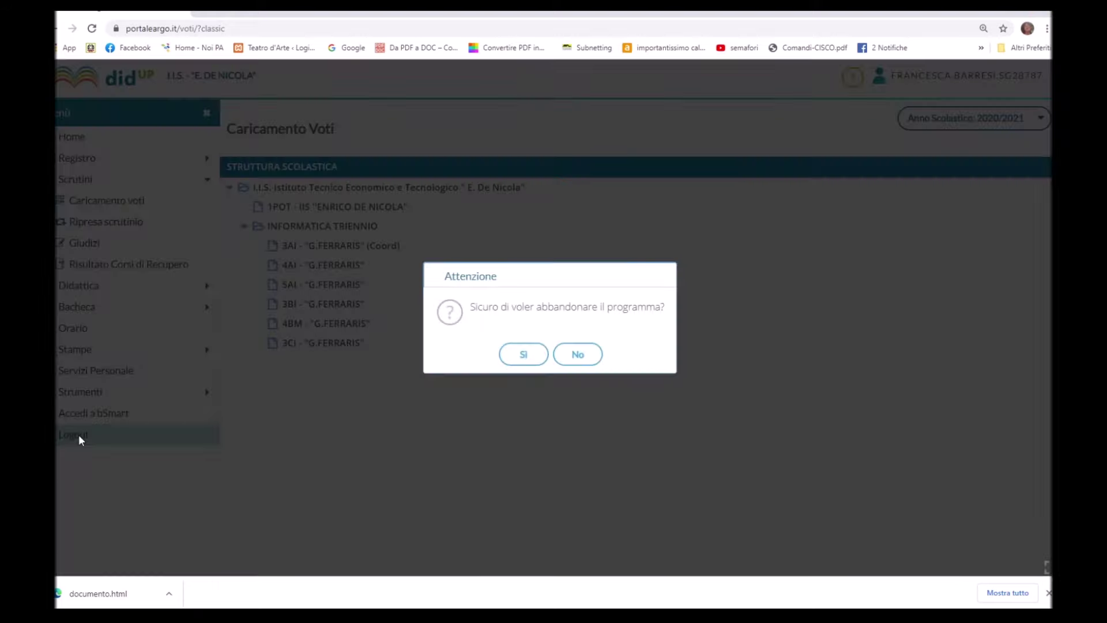
pyautogui.click(523, 354)
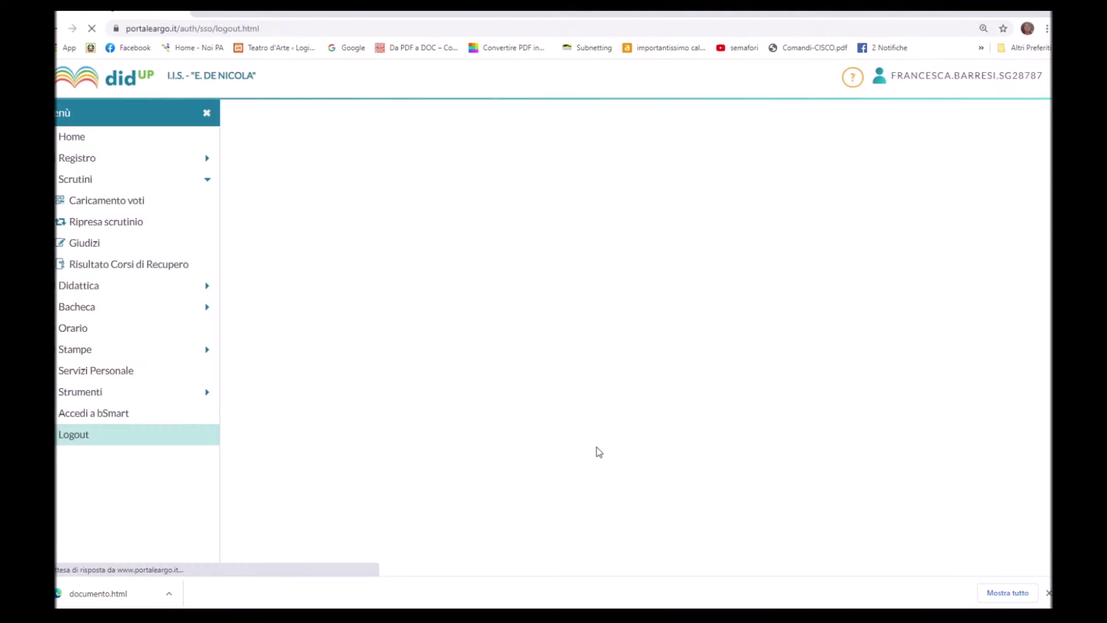